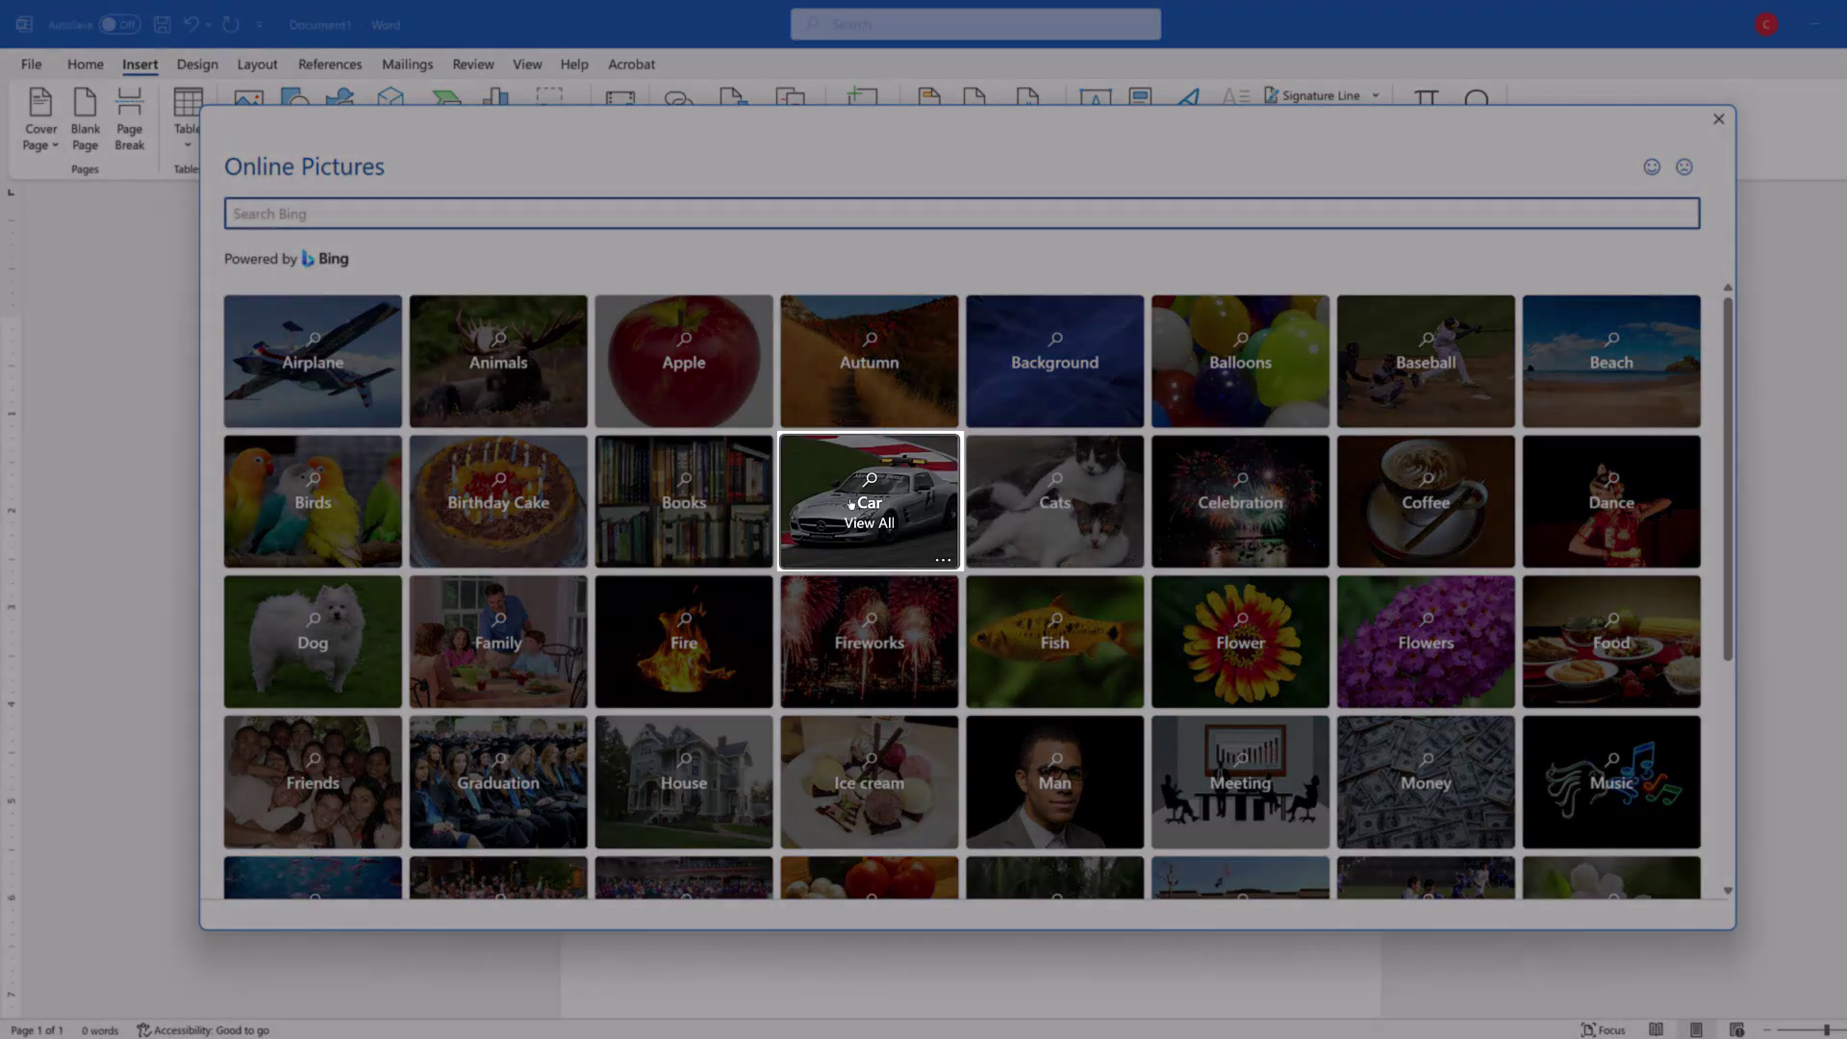
Step: Insert the white sedan picture from the Car category of the online pictures into the document
{"action": "left_click", "coordinate": [853, 503]}
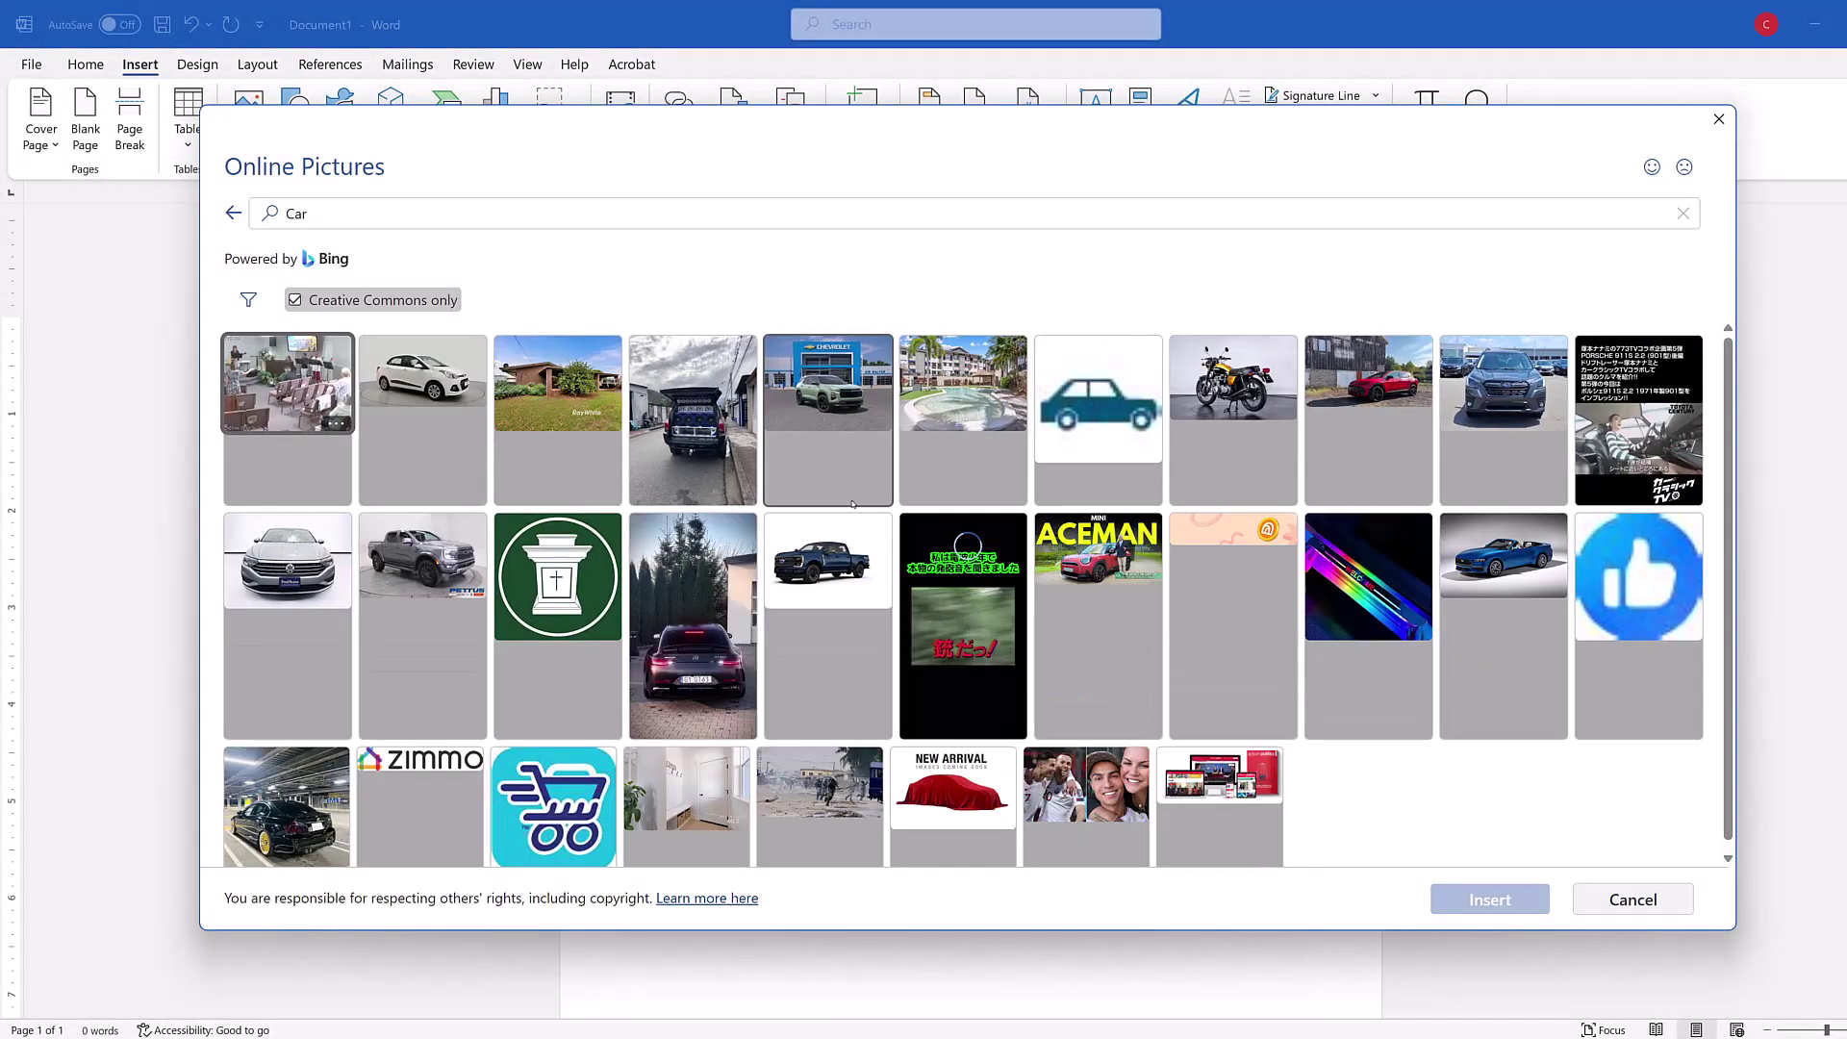
{"action": "left_click", "coordinate": [424, 380]}
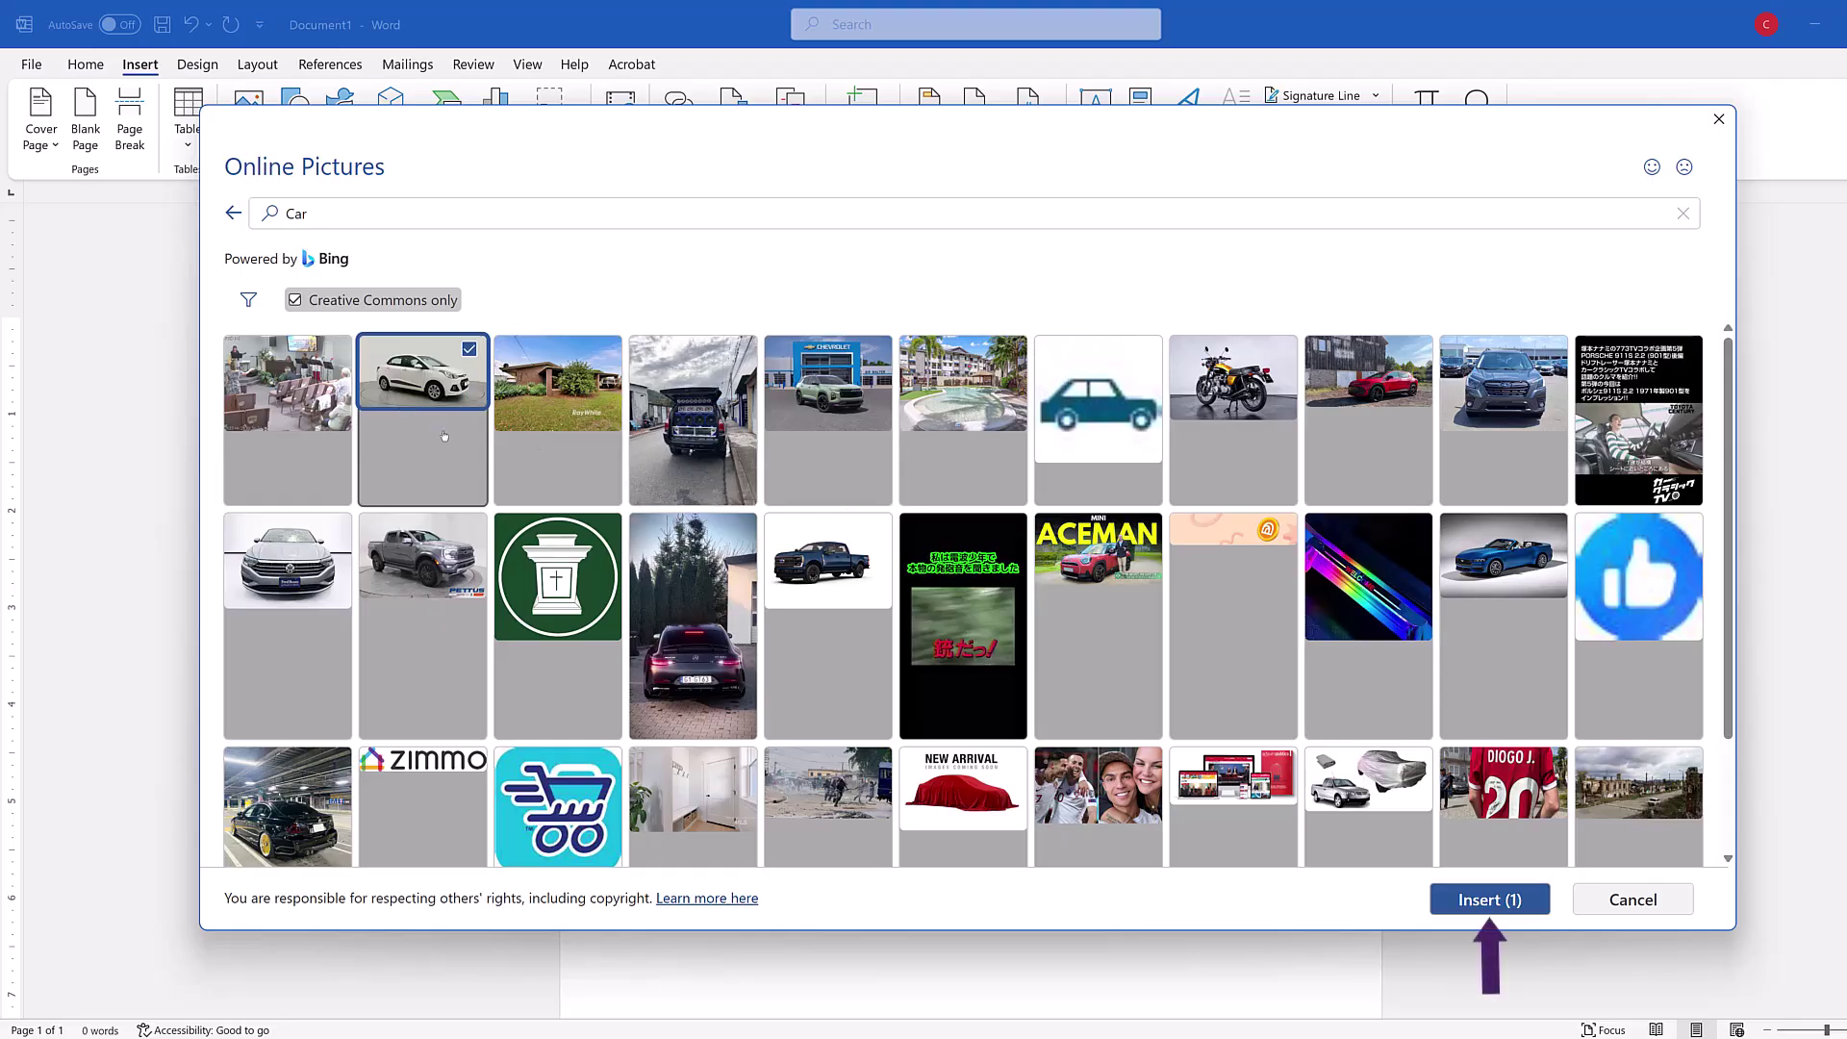
{"action": "left_click", "coordinate": [1513, 898]}
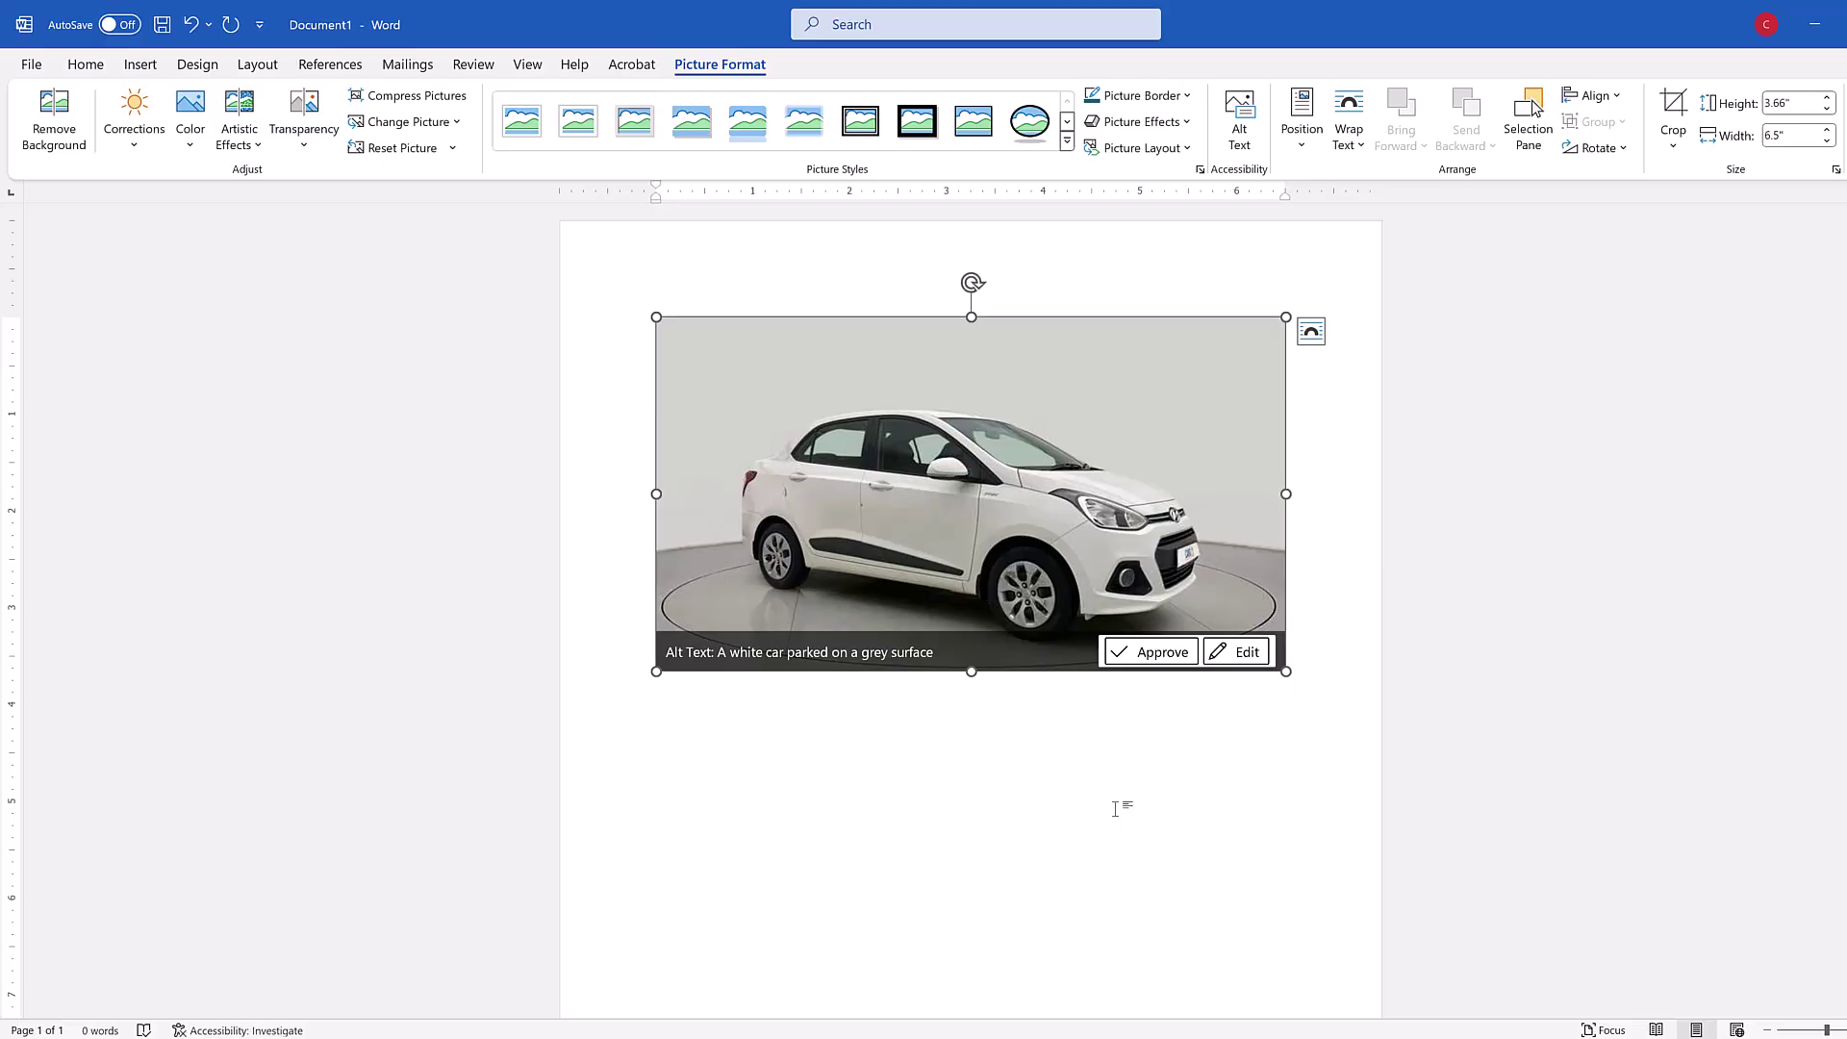
{"action": "left_click", "coordinate": [1472, 618]}
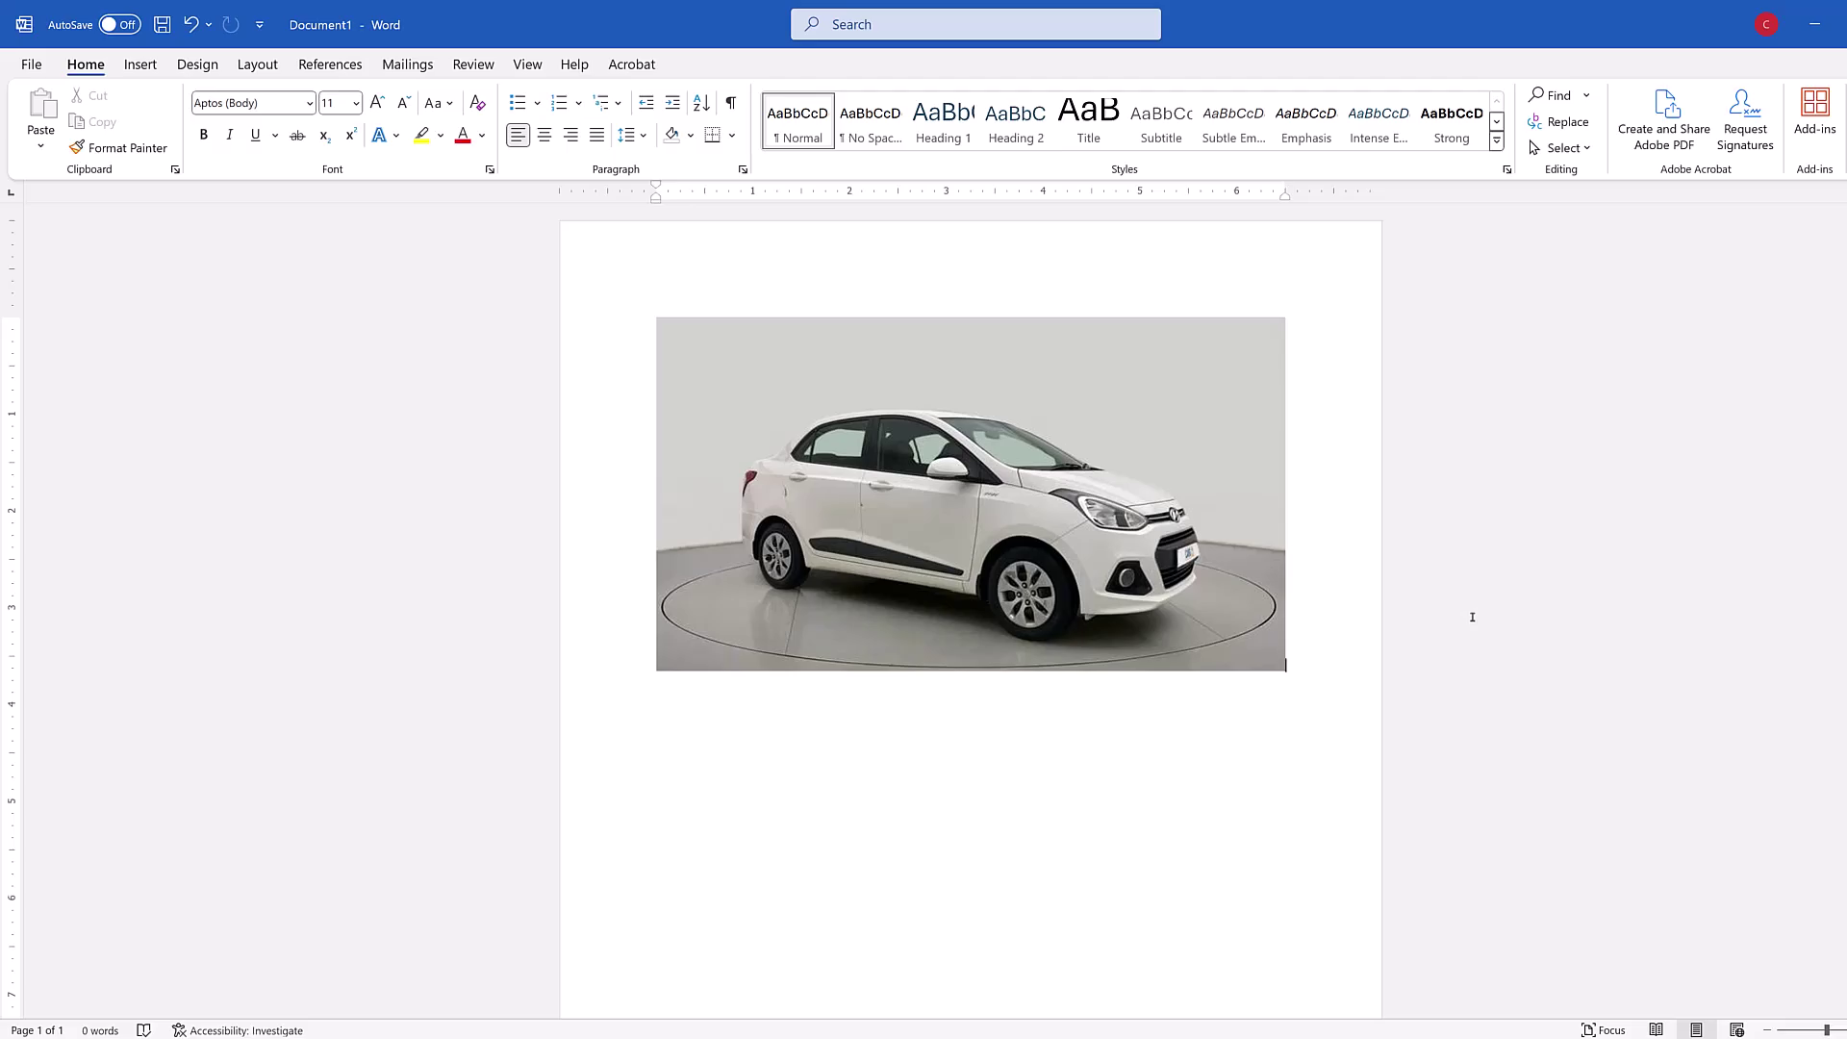
Step: Insert the picture "Classic Car." from the device's Downloads folder after the white car picture
{"action": "left_click", "coordinate": [139, 64]}
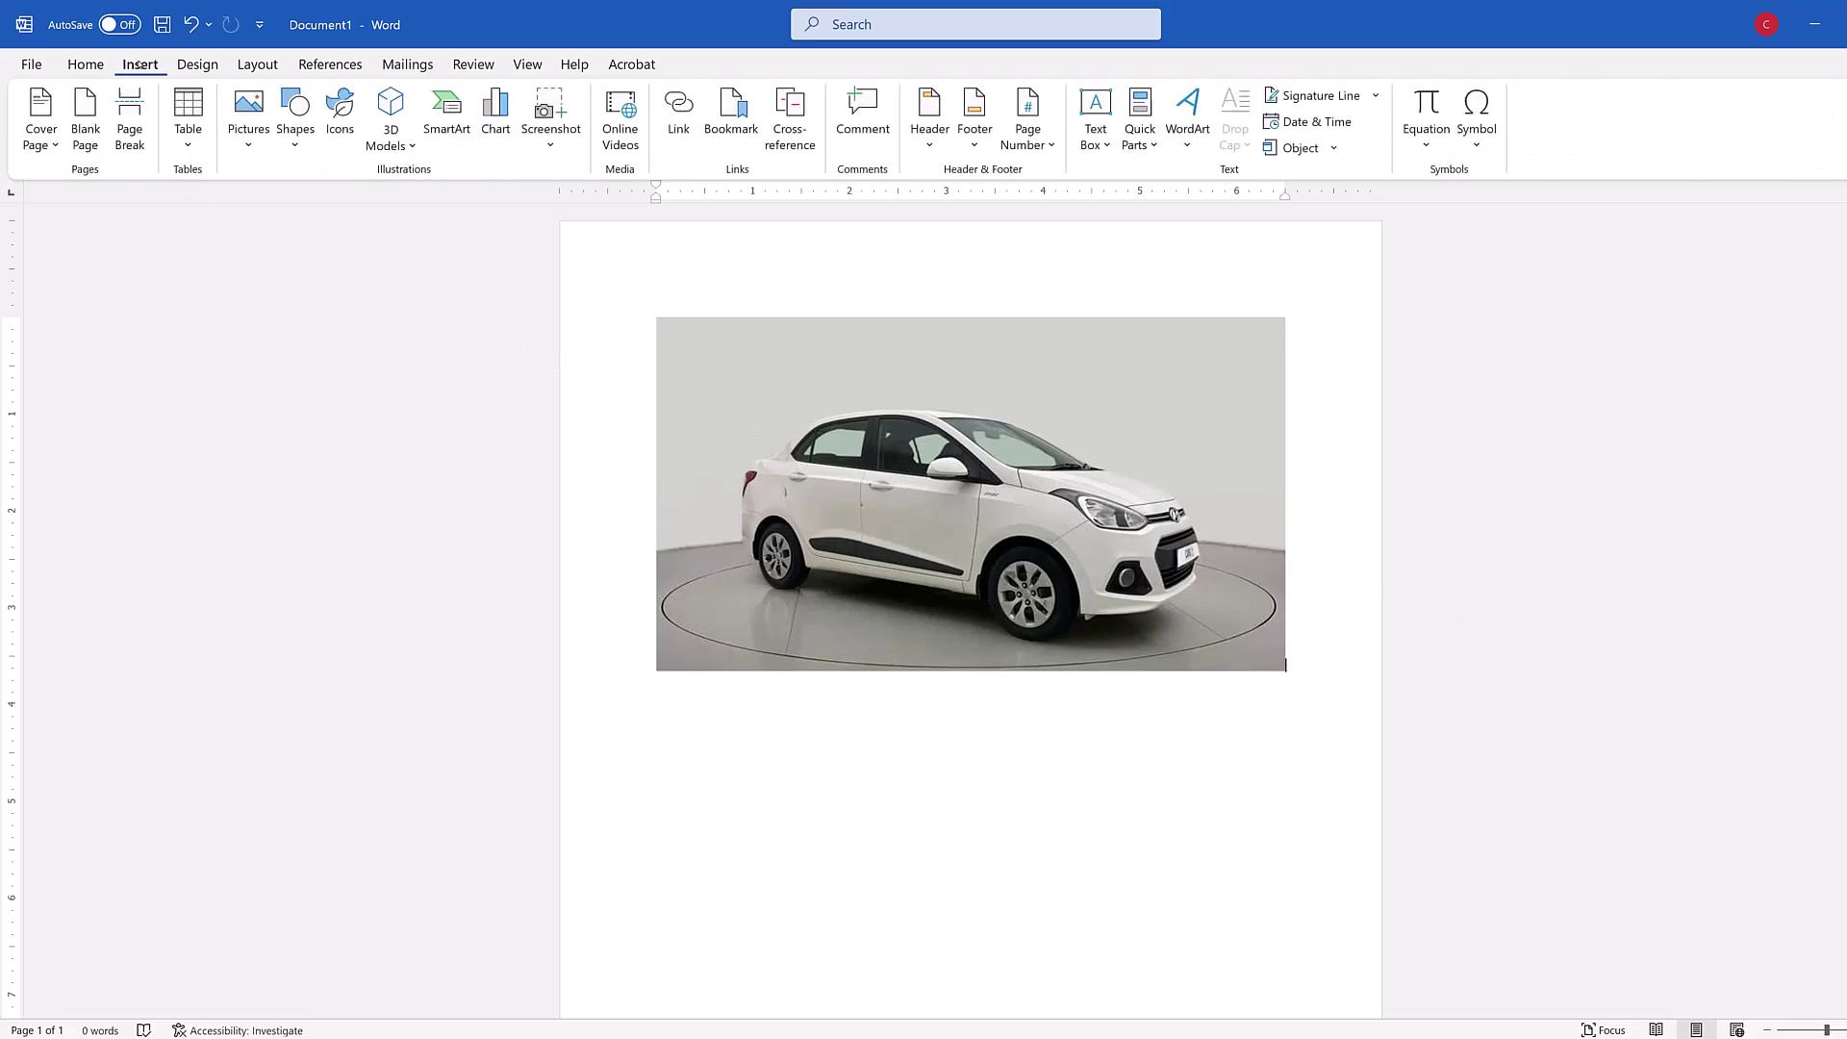
{"action": "left_click", "coordinate": [248, 144]}
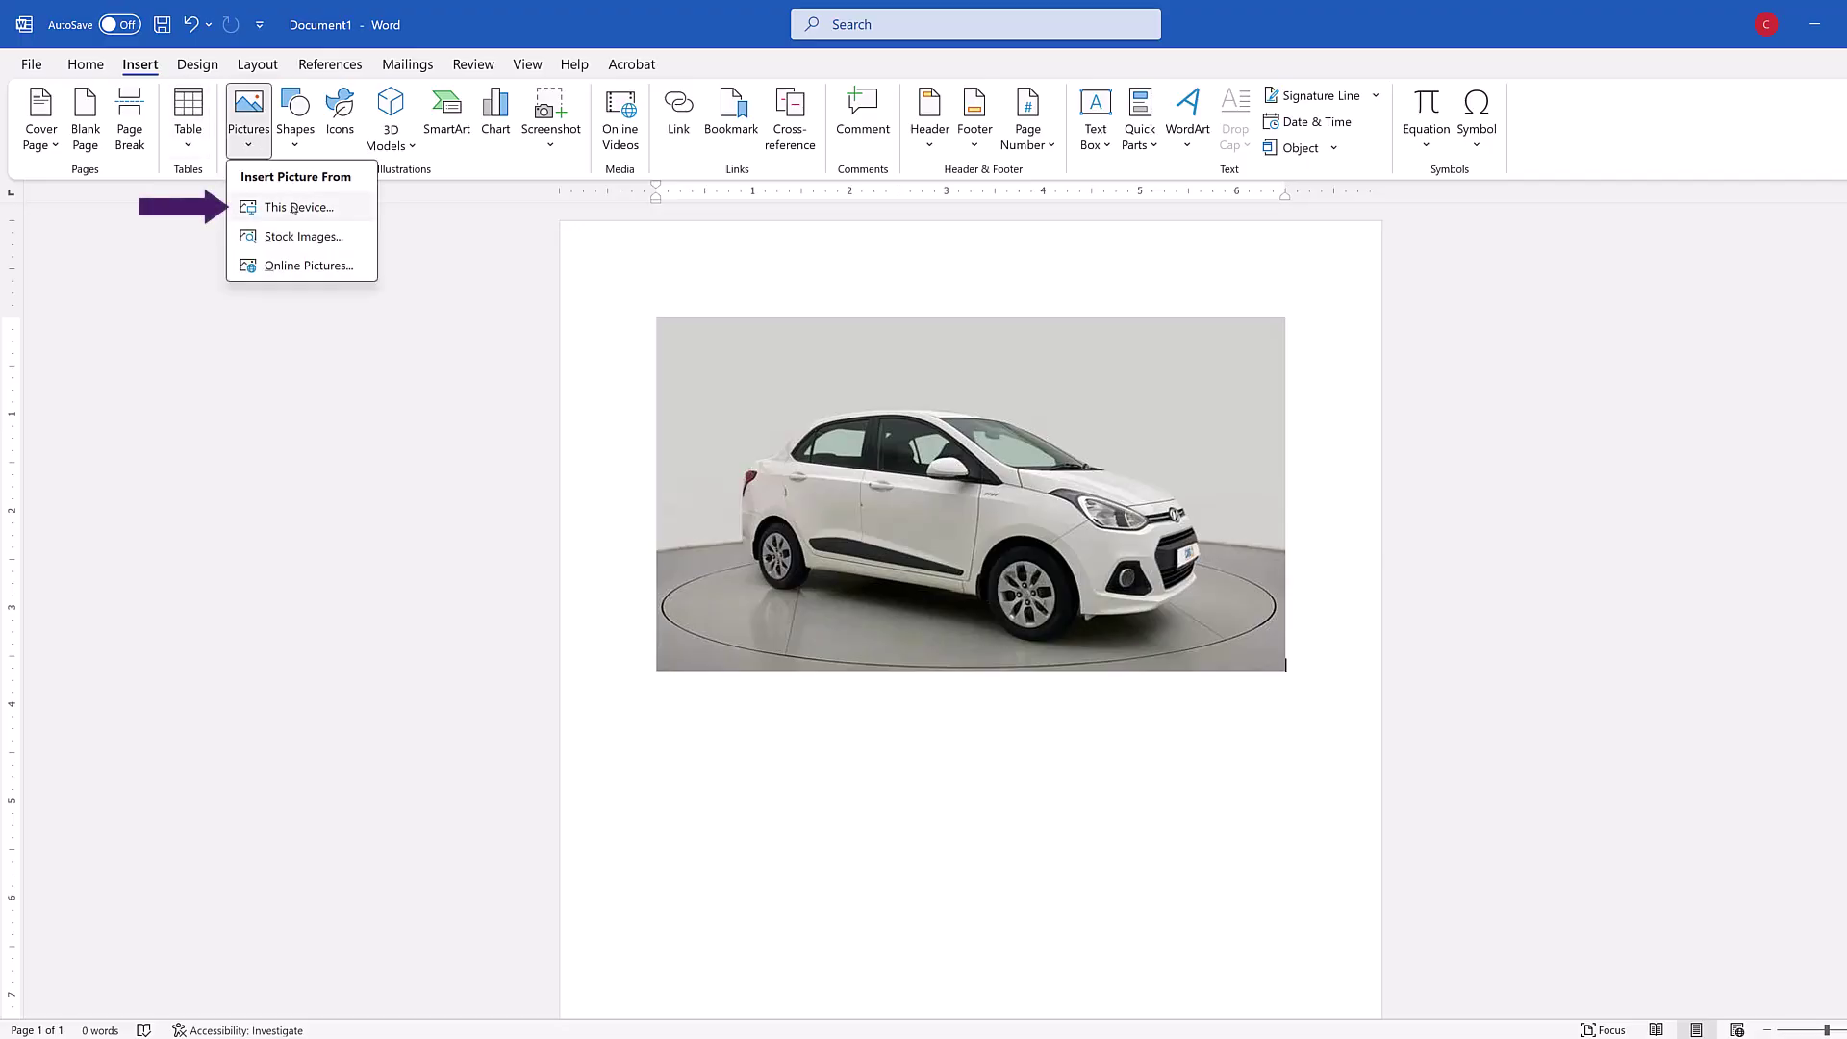
{"action": "left_click", "coordinate": [293, 207]}
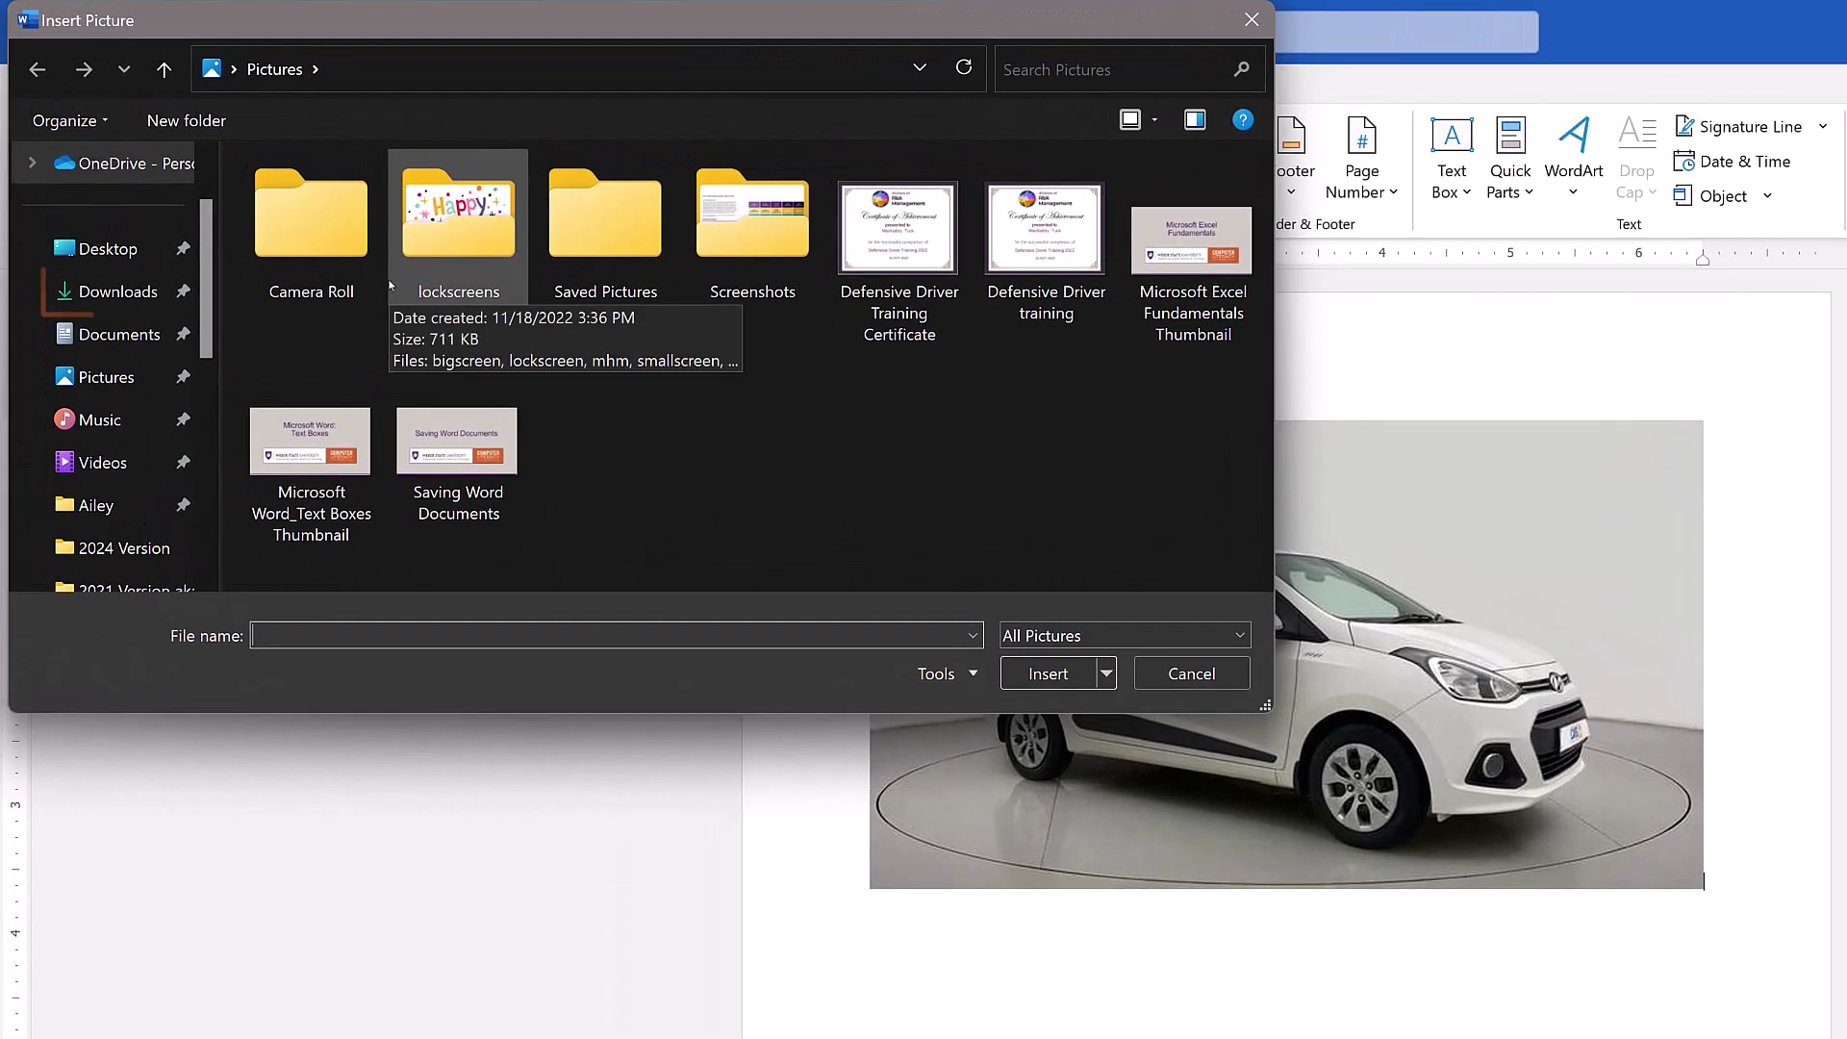
{"action": "left_click", "coordinate": [112, 294]}
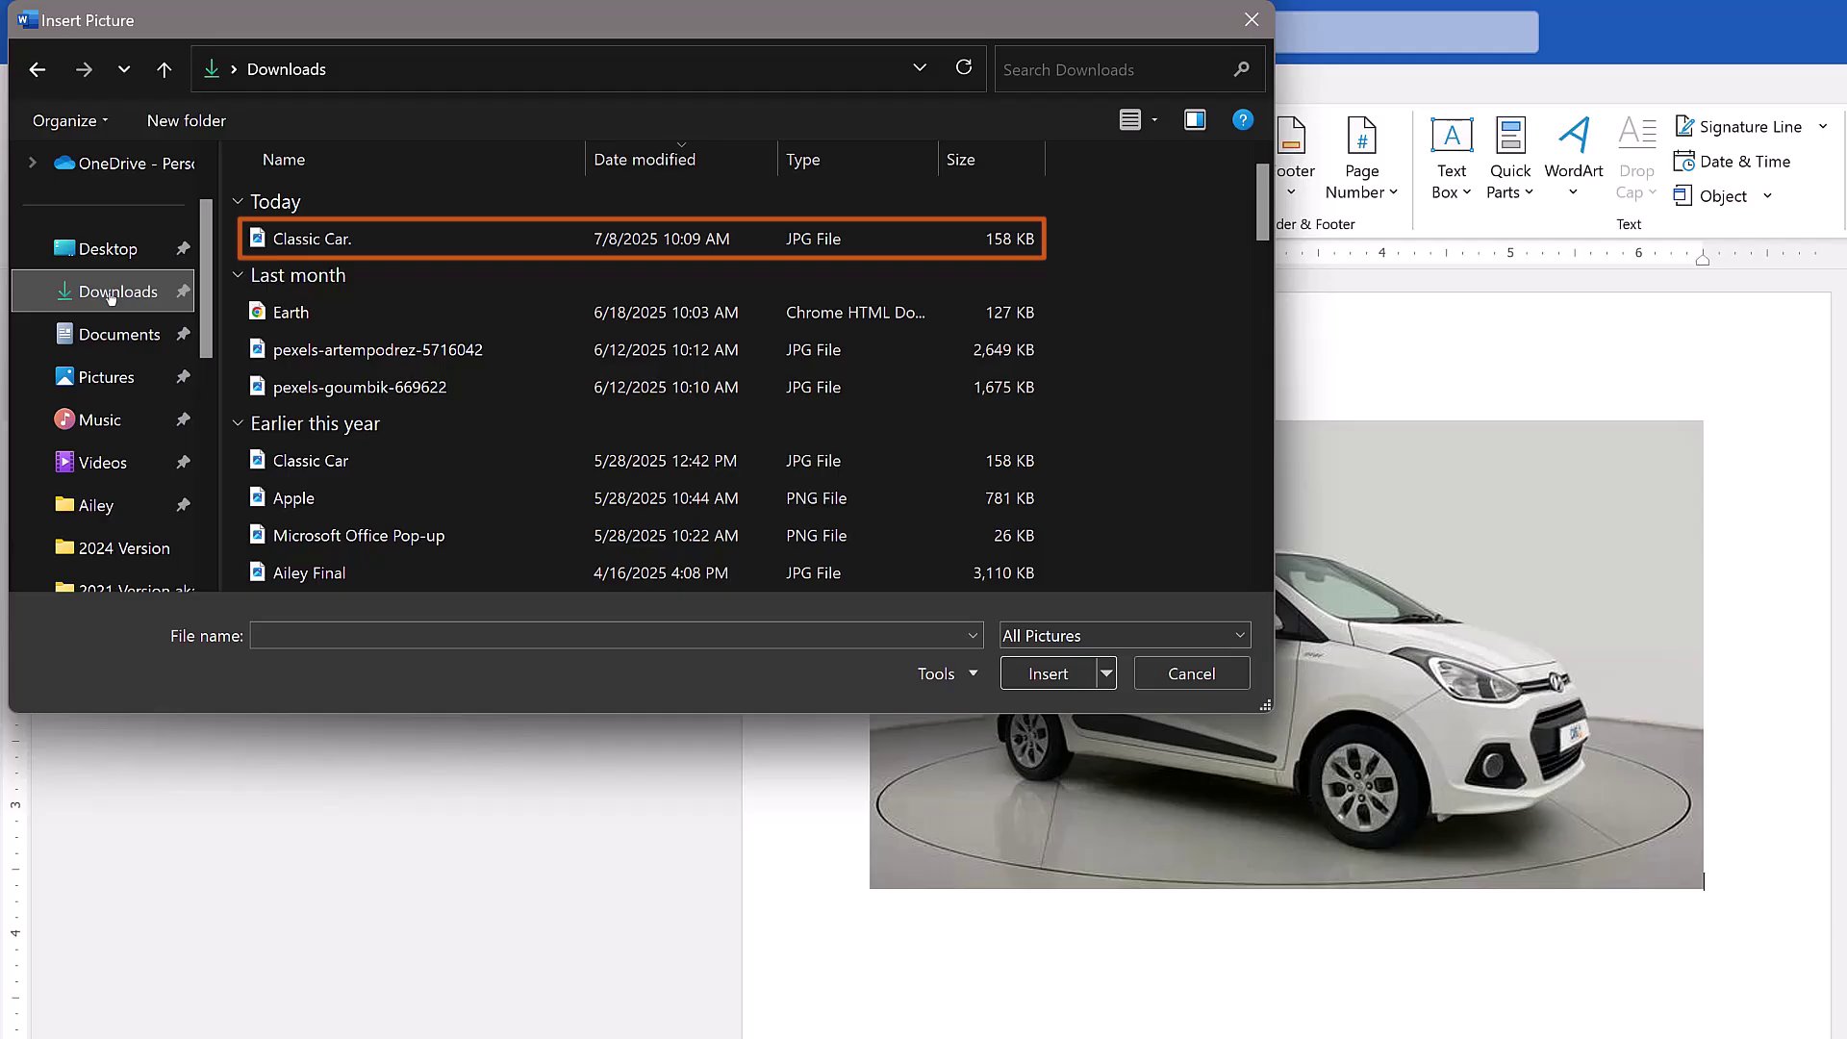
{"action": "left_click", "coordinate": [434, 241]}
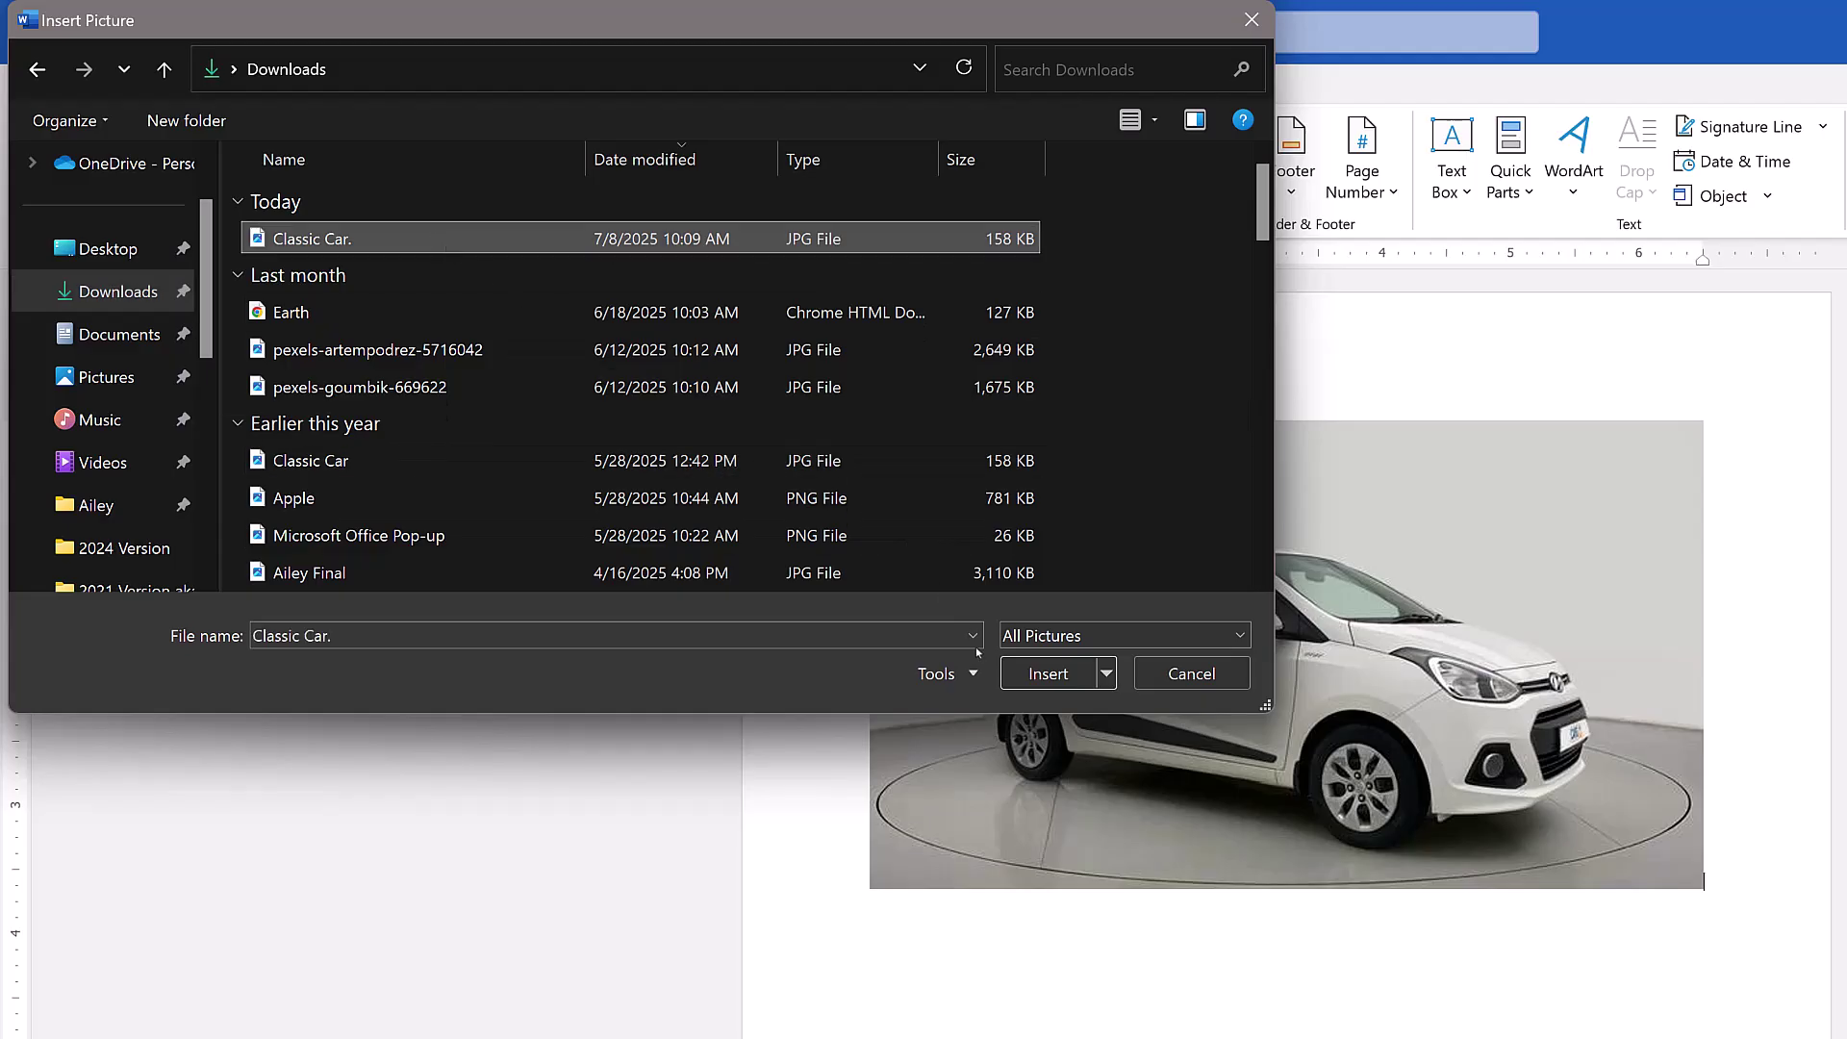
{"action": "left_click", "coordinate": [1048, 673]}
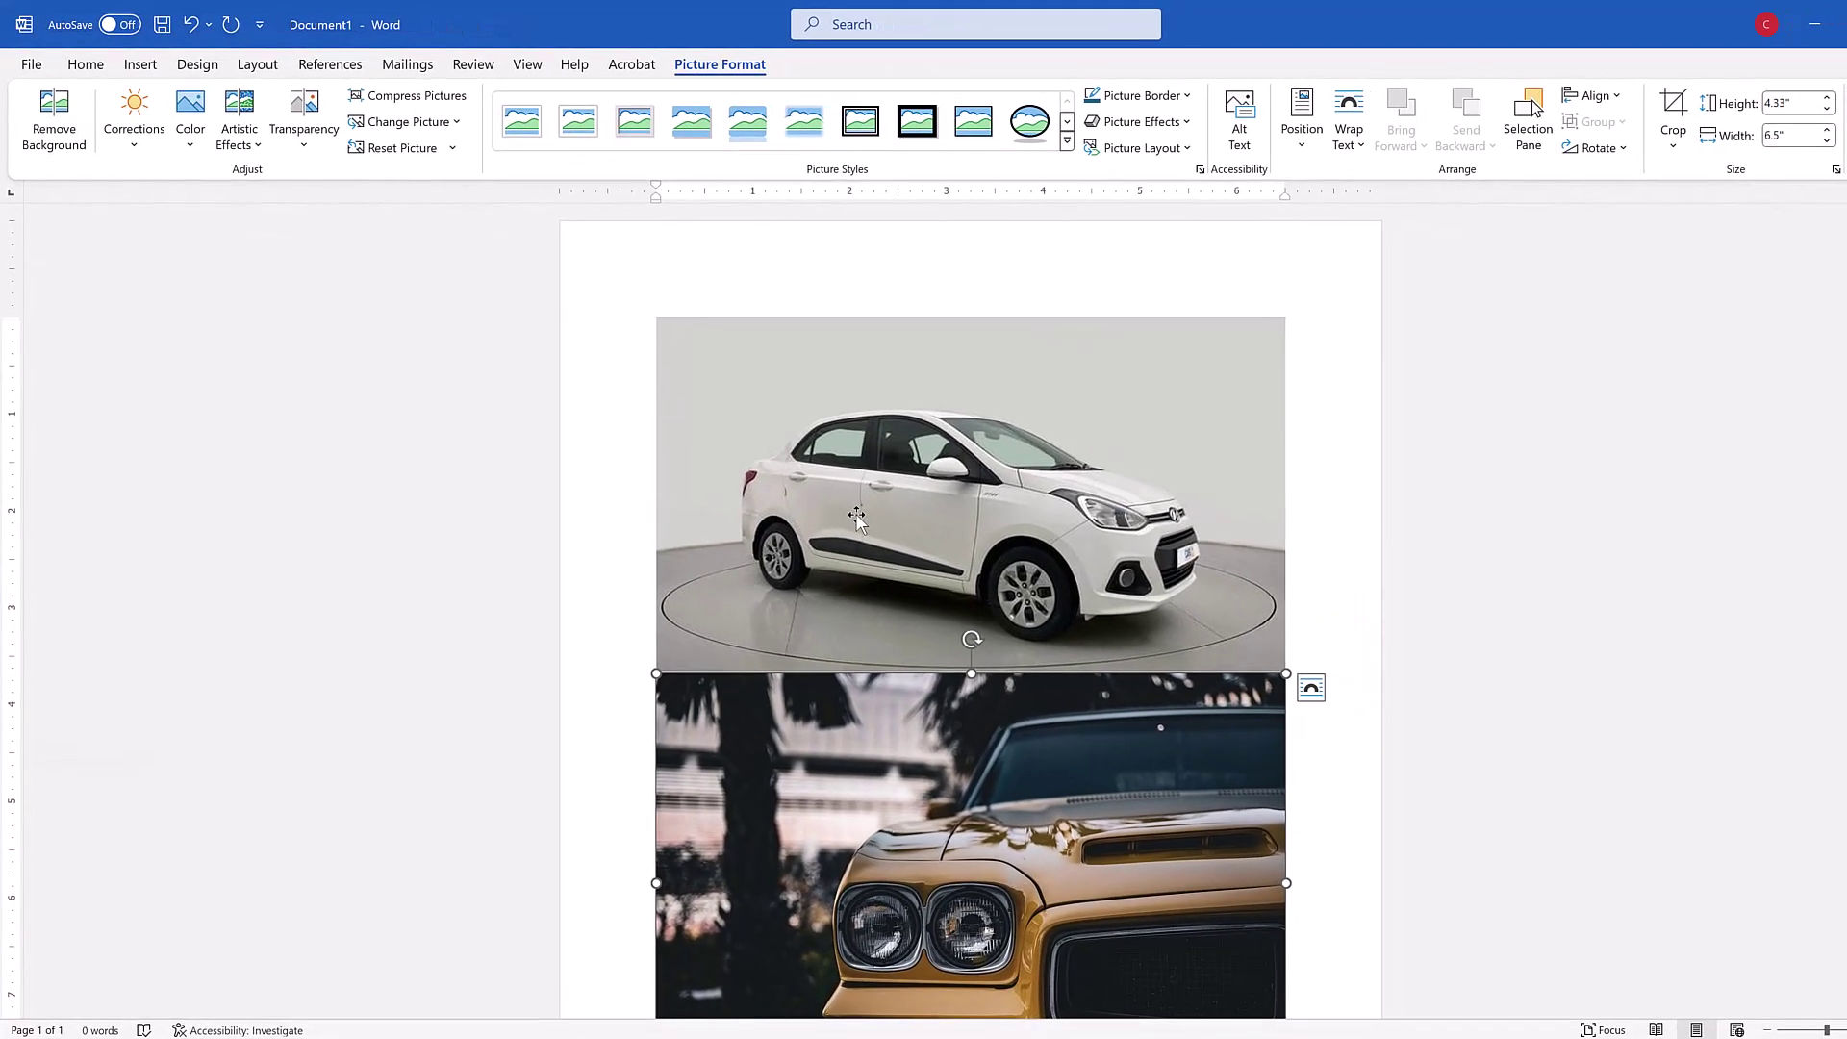
Step: Shrink the white car picture to about 2.7 inches wide and the classic car picture enough to fit beside it
{"action": "scroll", "coordinate": [1340, 563], "scroll_direction": "down", "scroll_amount": 1}
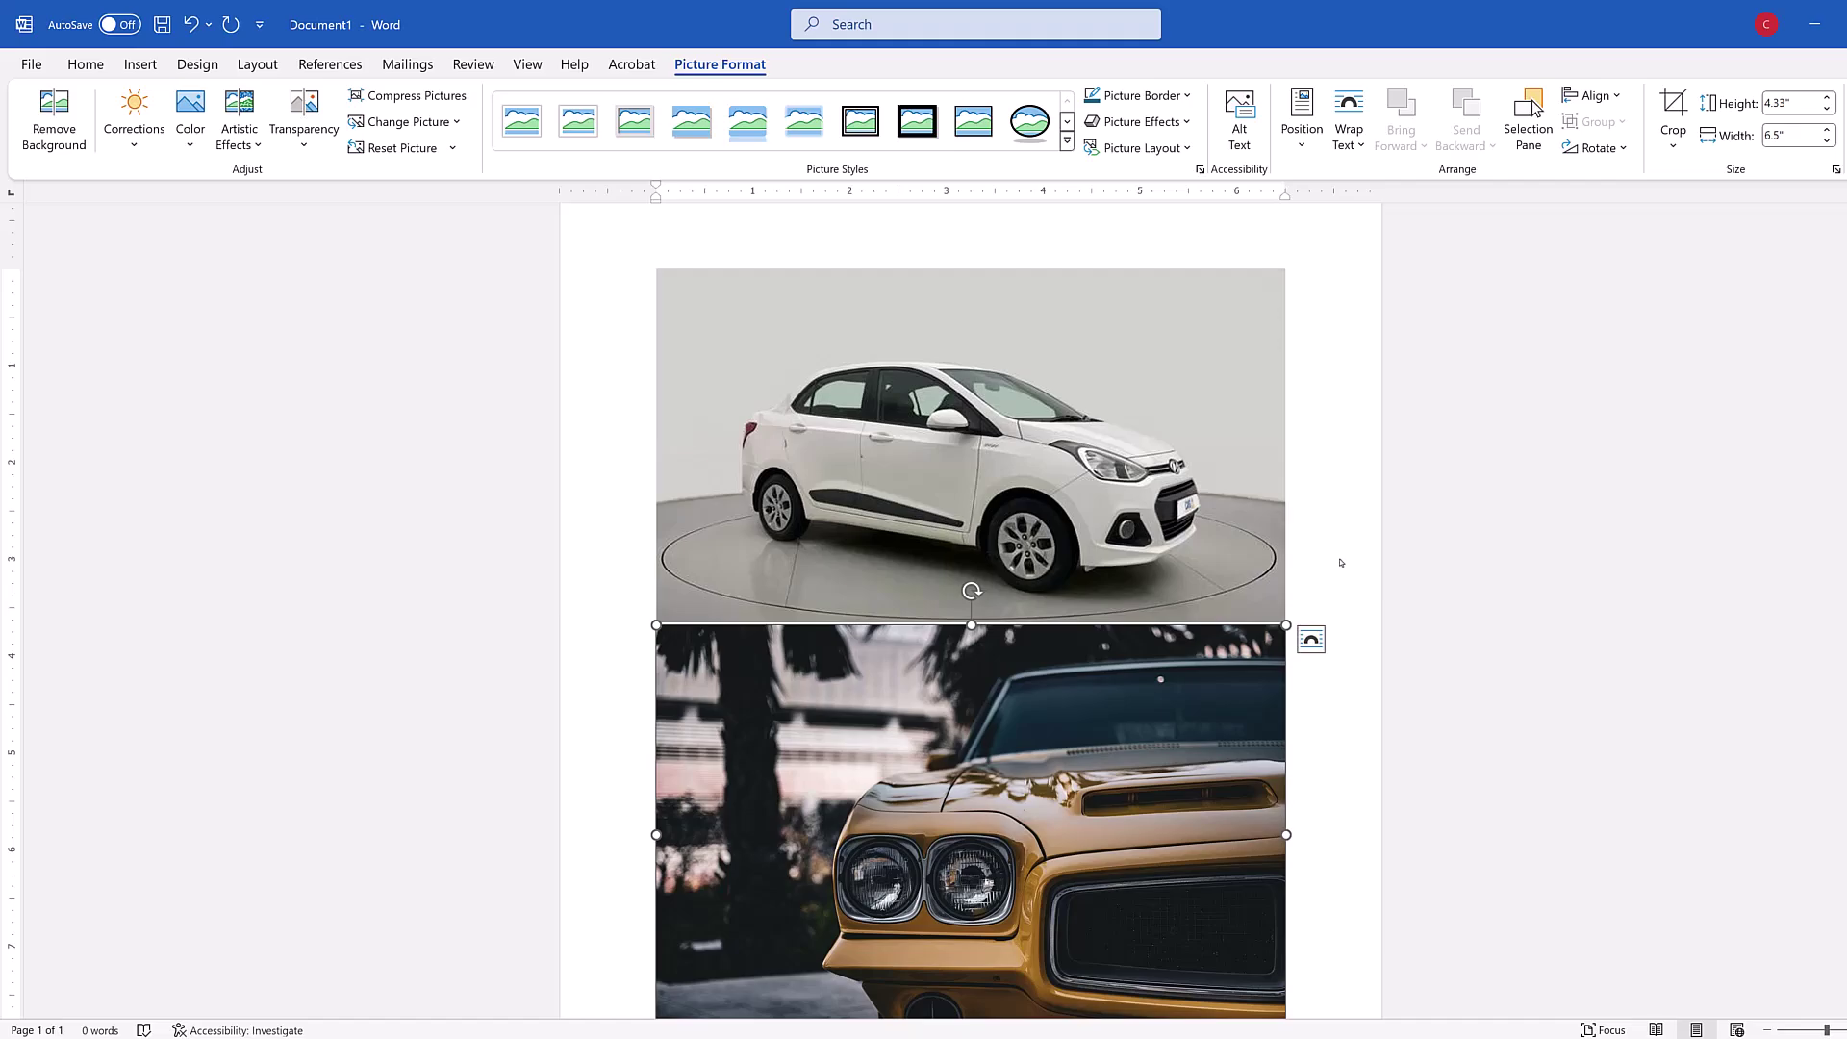
{"action": "scroll", "coordinate": [1340, 563], "scroll_direction": "down", "scroll_amount": 1}
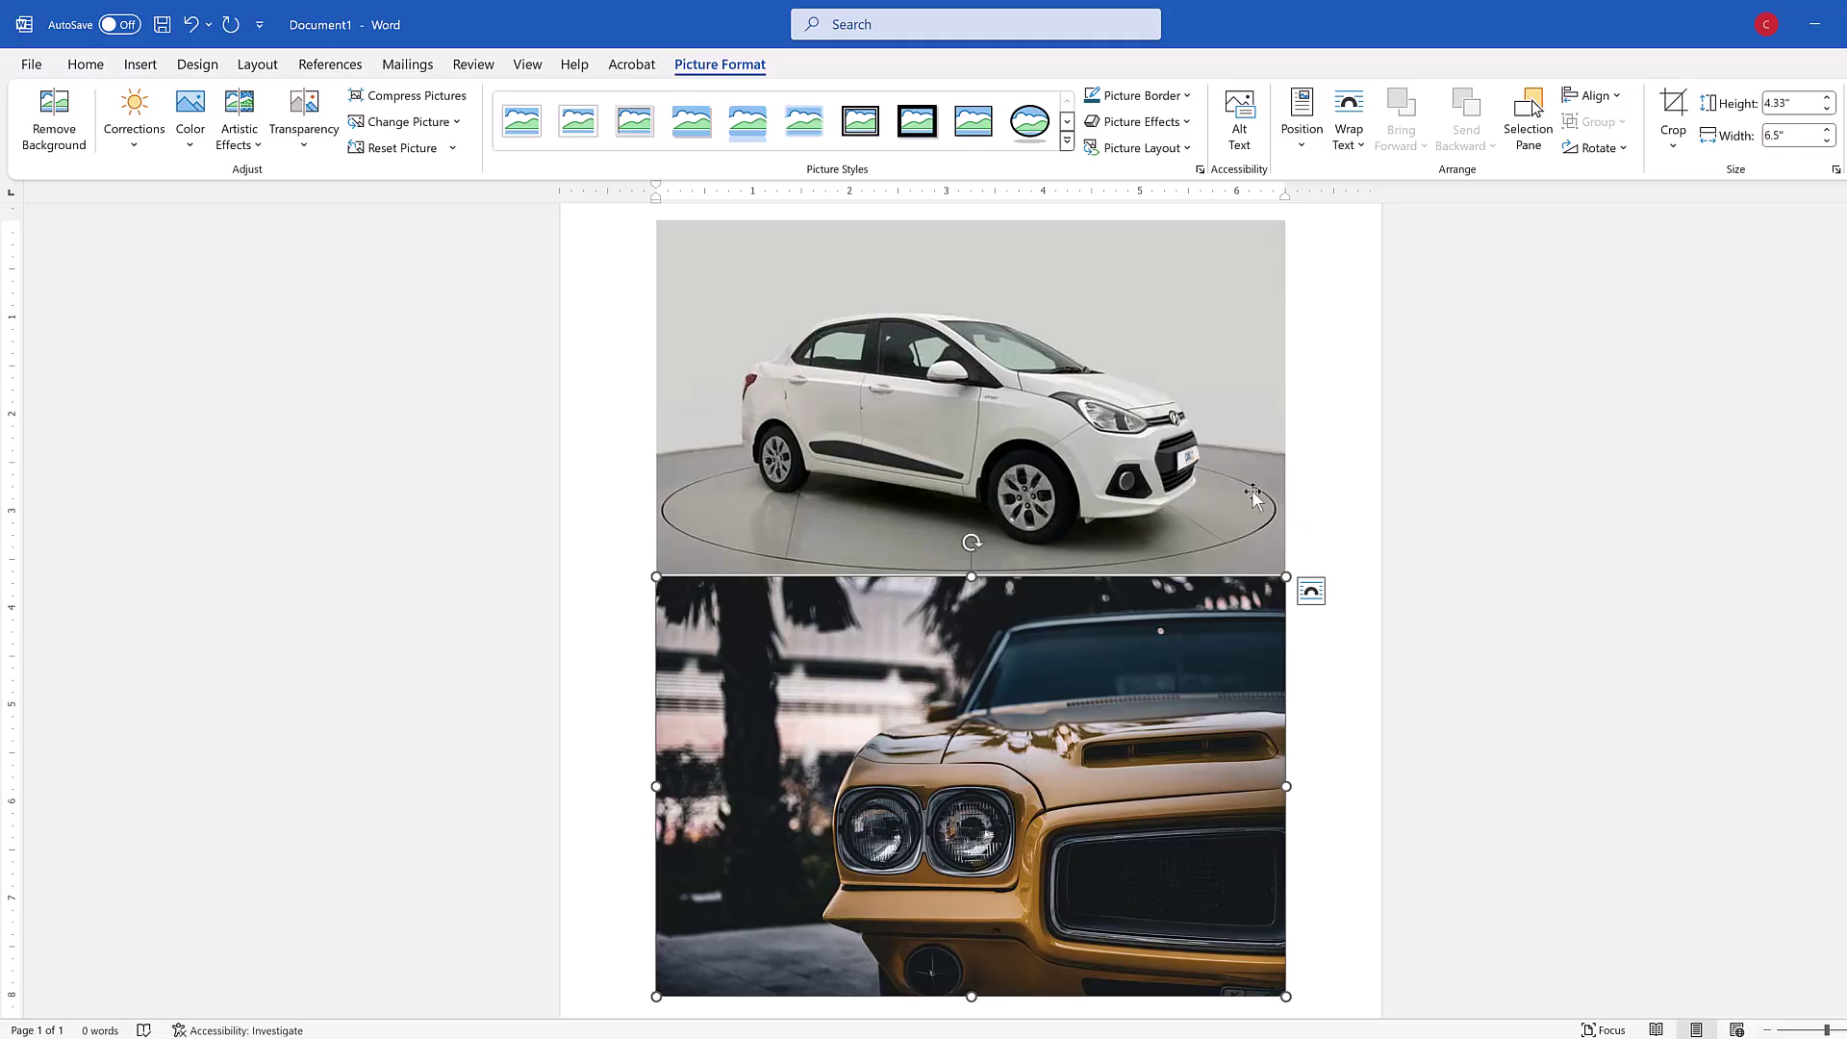
{"action": "left_click", "coordinate": [1179, 473]}
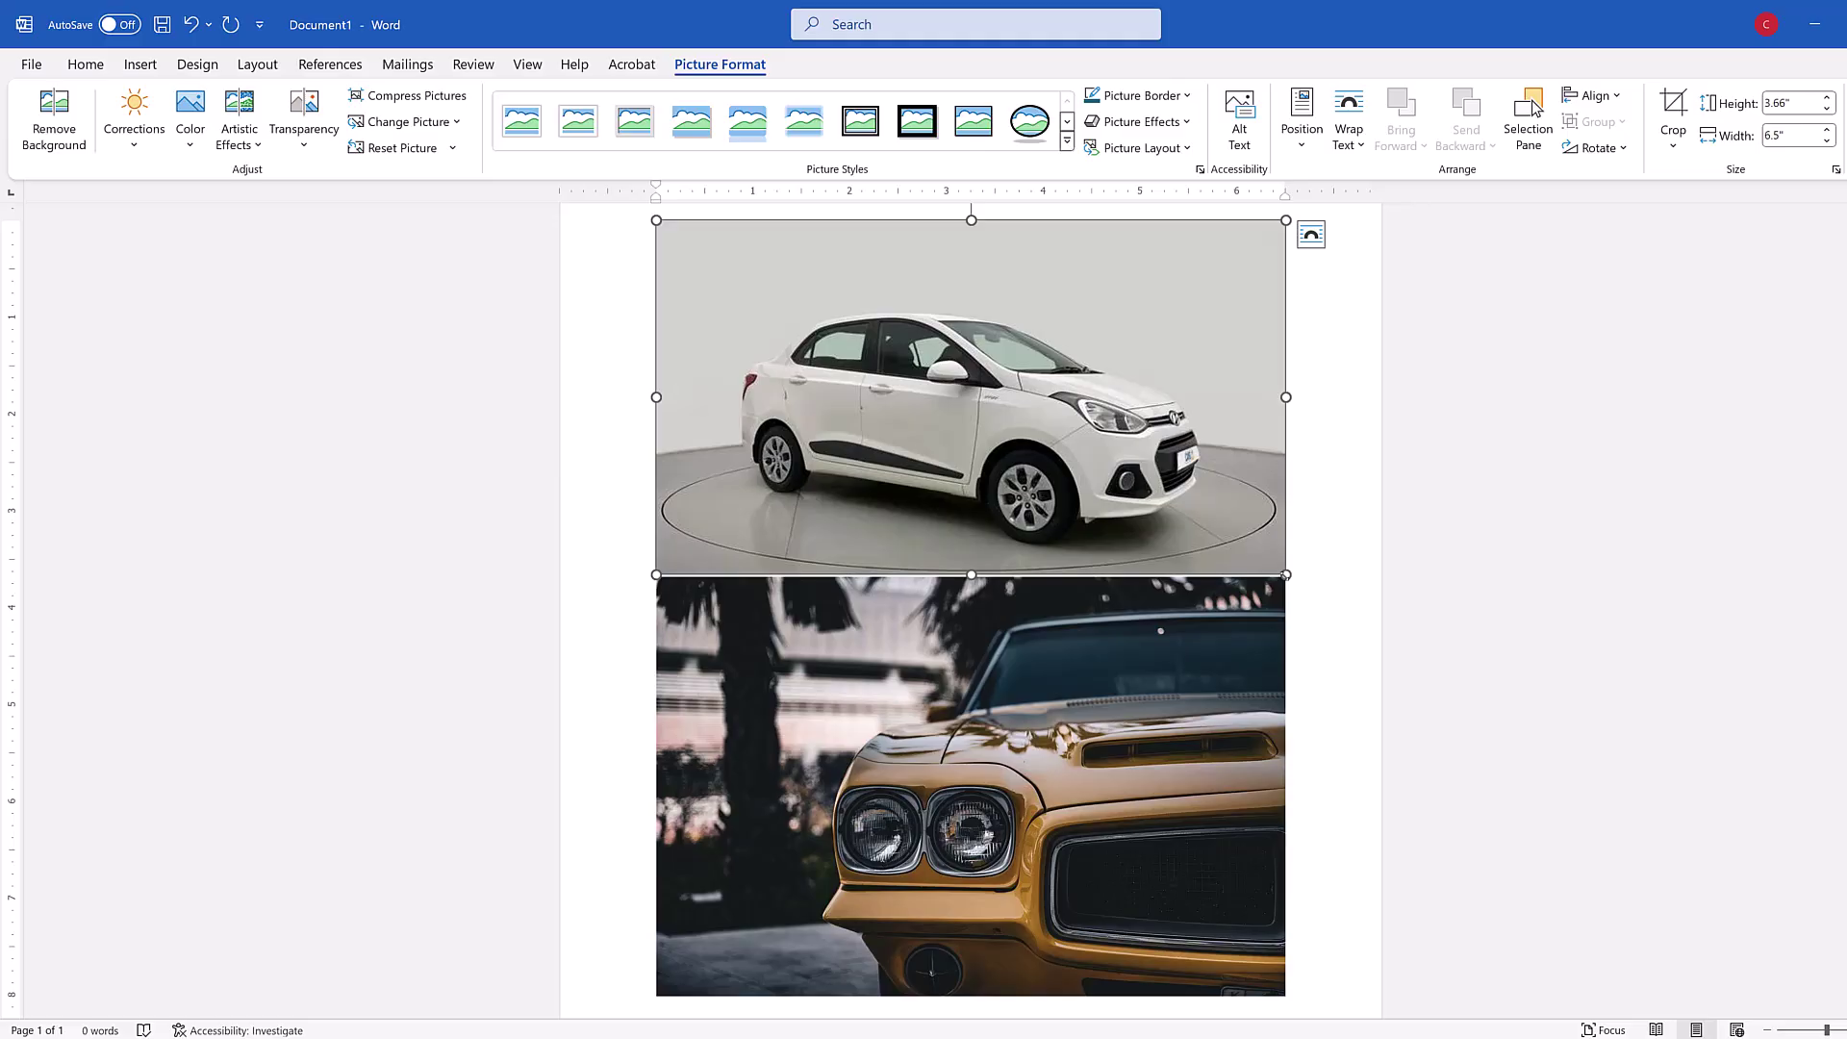
{"action": "left_click_drag", "start_coordinate": [1286, 575], "coordinate": [831, 369]}
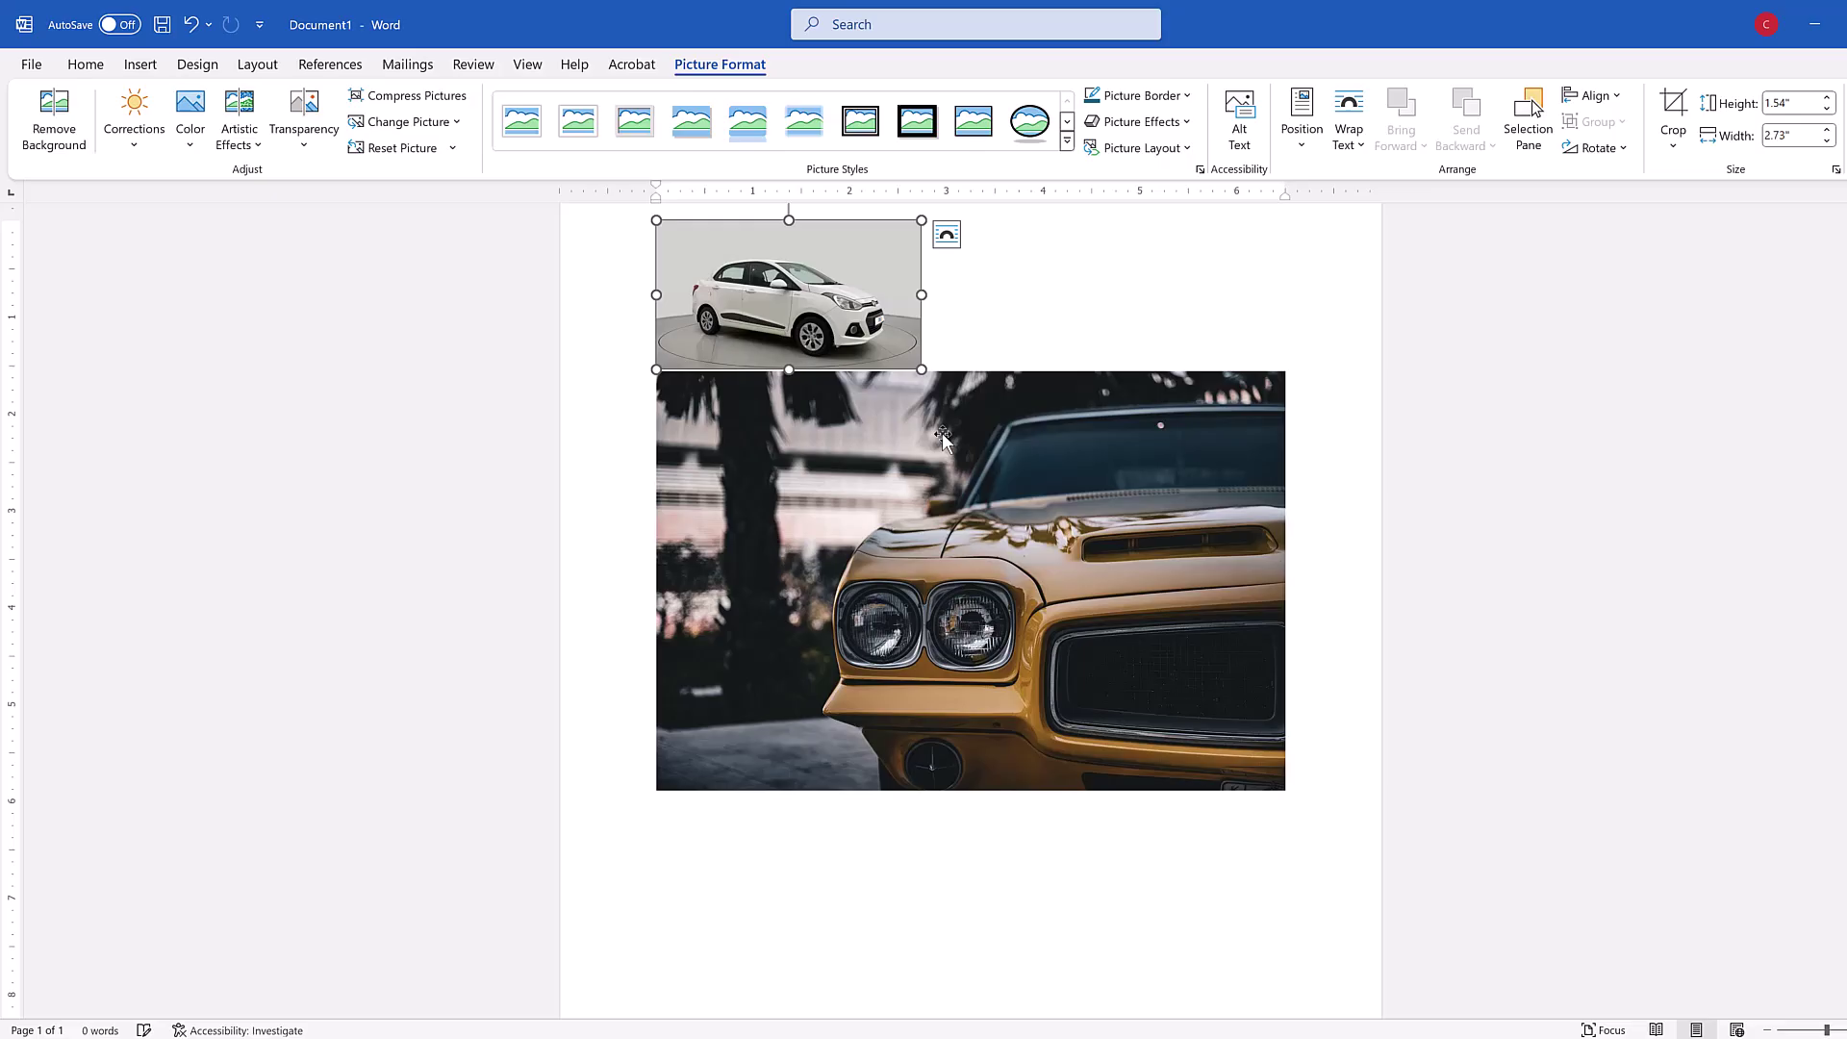
{"action": "left_click", "coordinate": [1178, 668]}
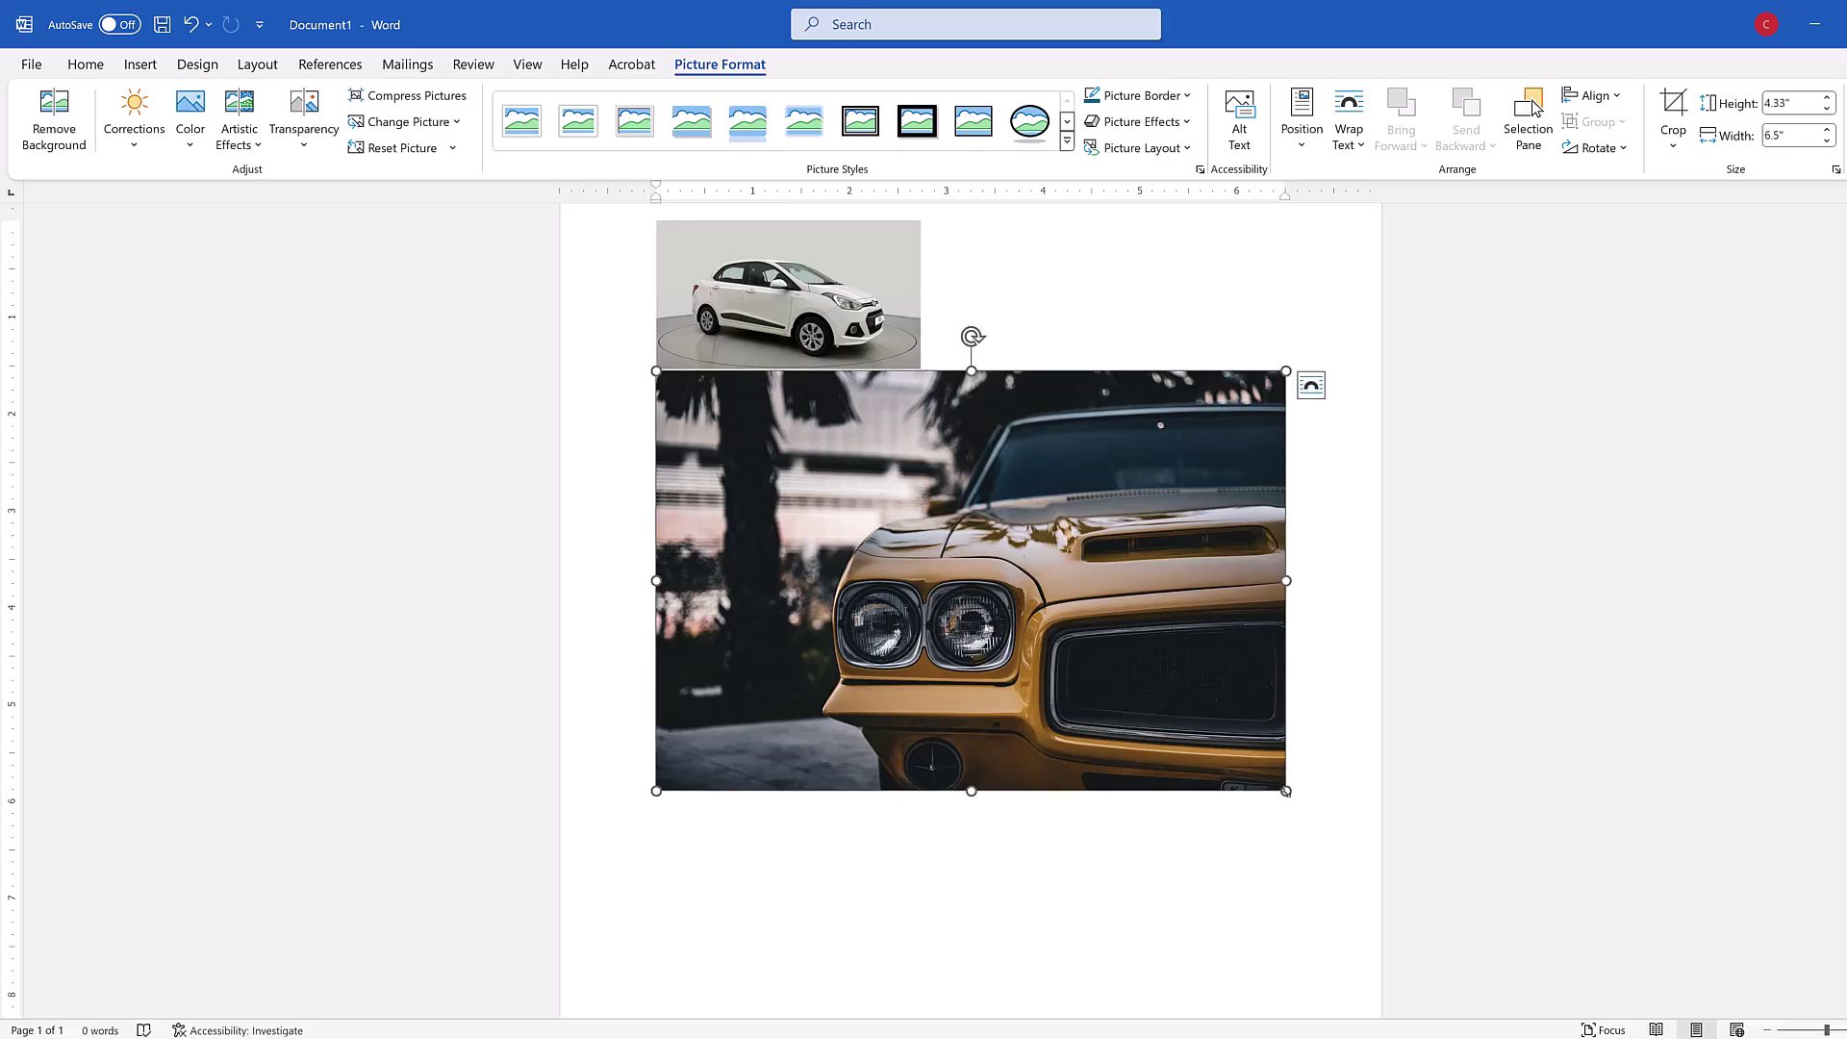
{"action": "left_click_drag", "start_coordinate": [1286, 790], "coordinate": [921, 582]}
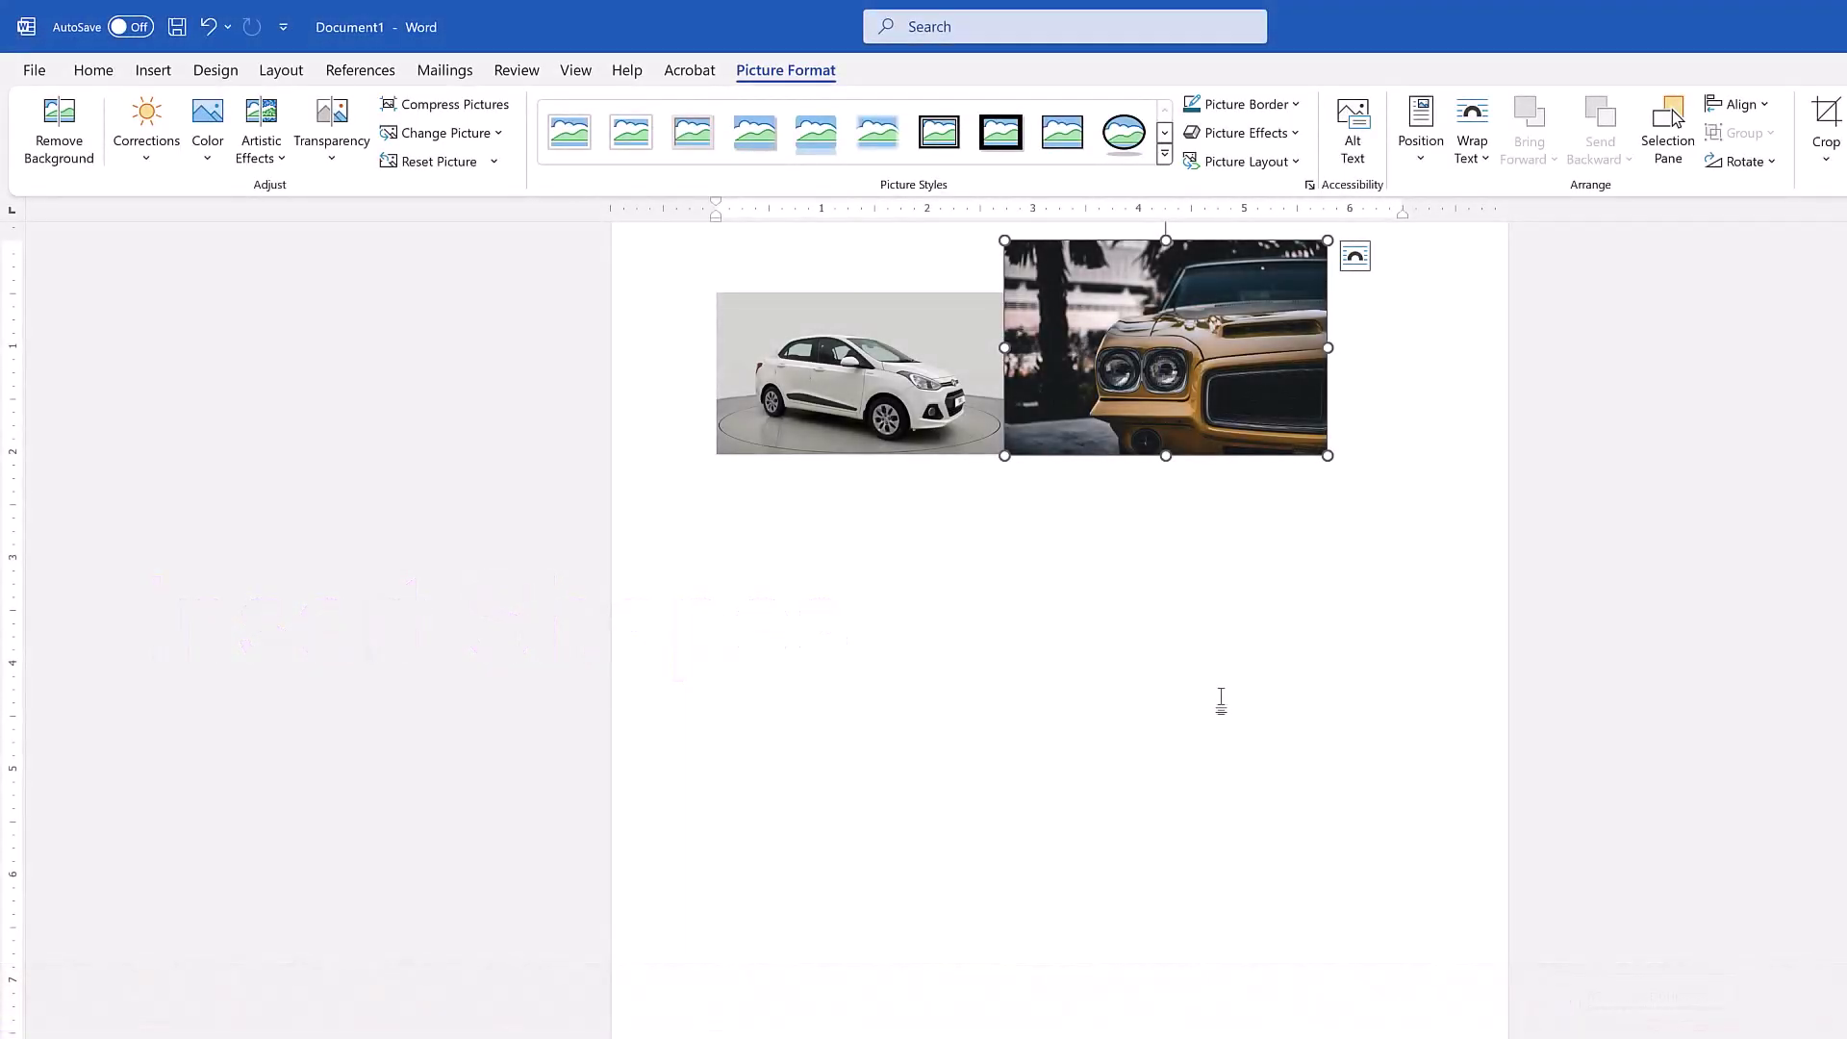
Step: Draw a plain rectangle about 3.8 inches wide and 1.9 inches high below the two car pictures
{"action": "left_click", "coordinate": [154, 73]}
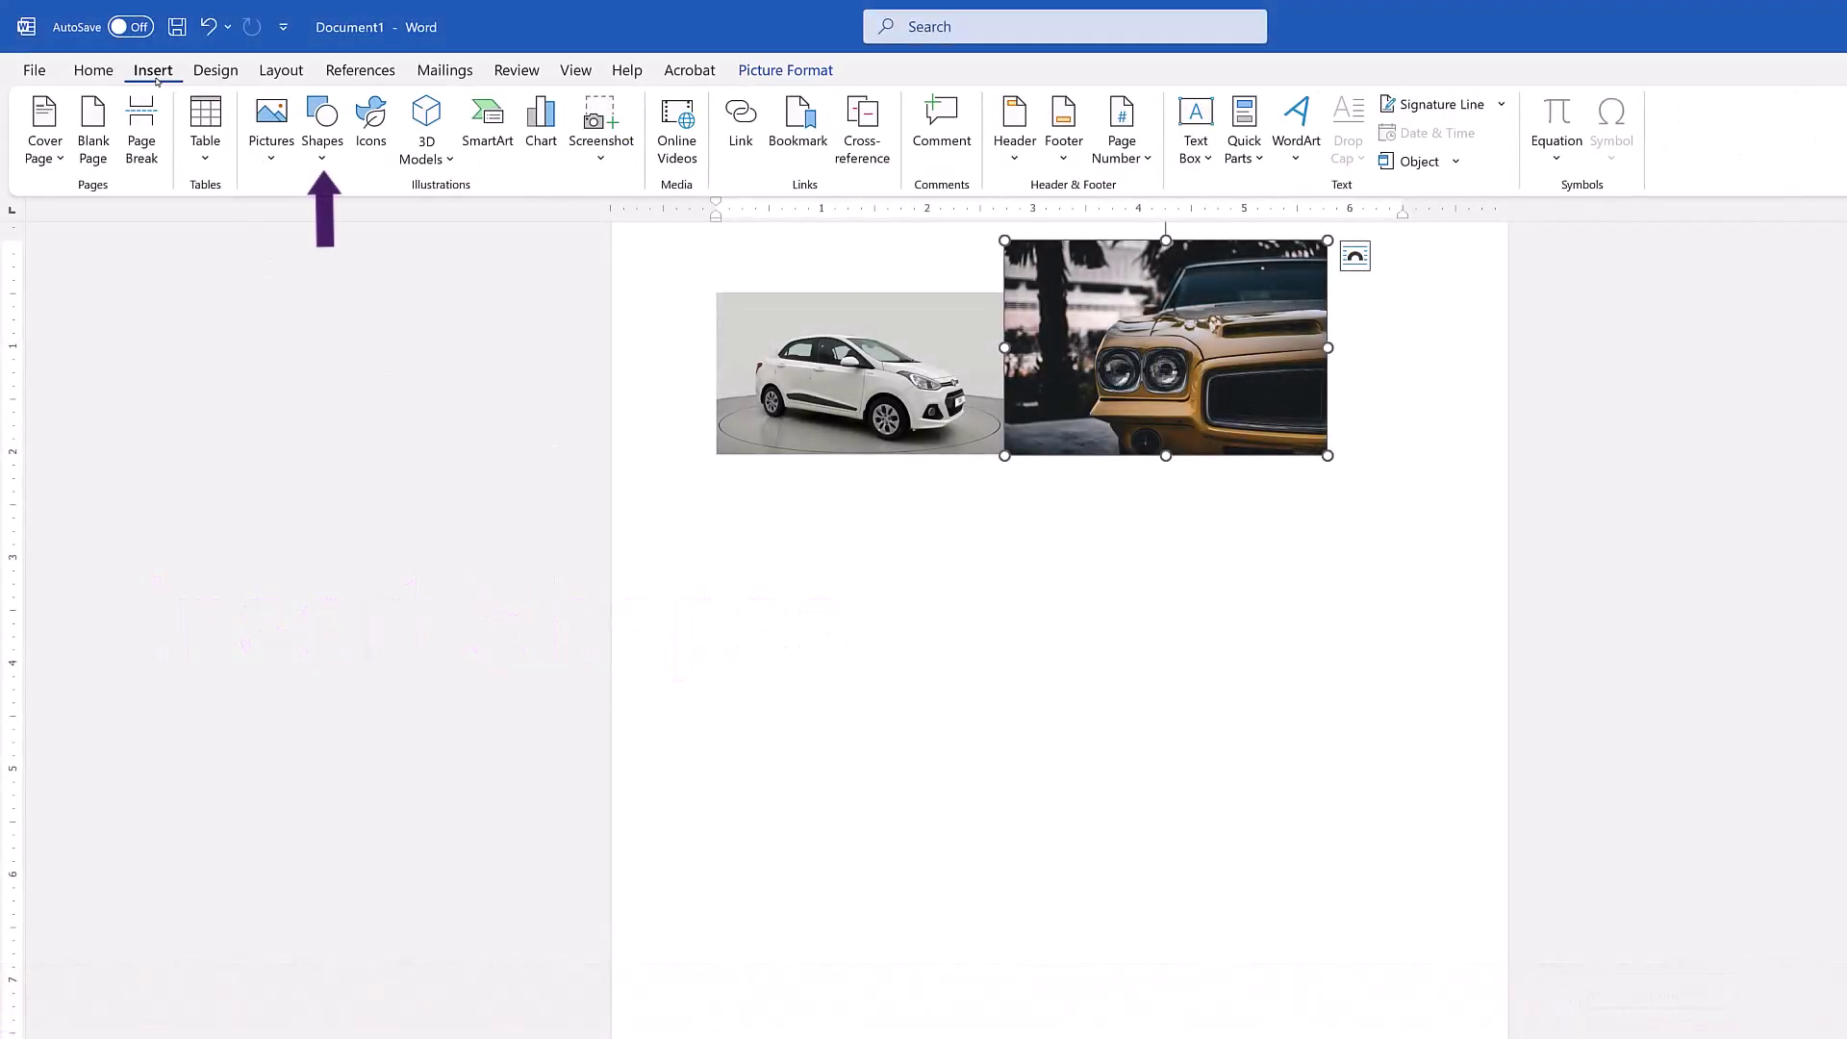
{"action": "left_click", "coordinate": [335, 157]}
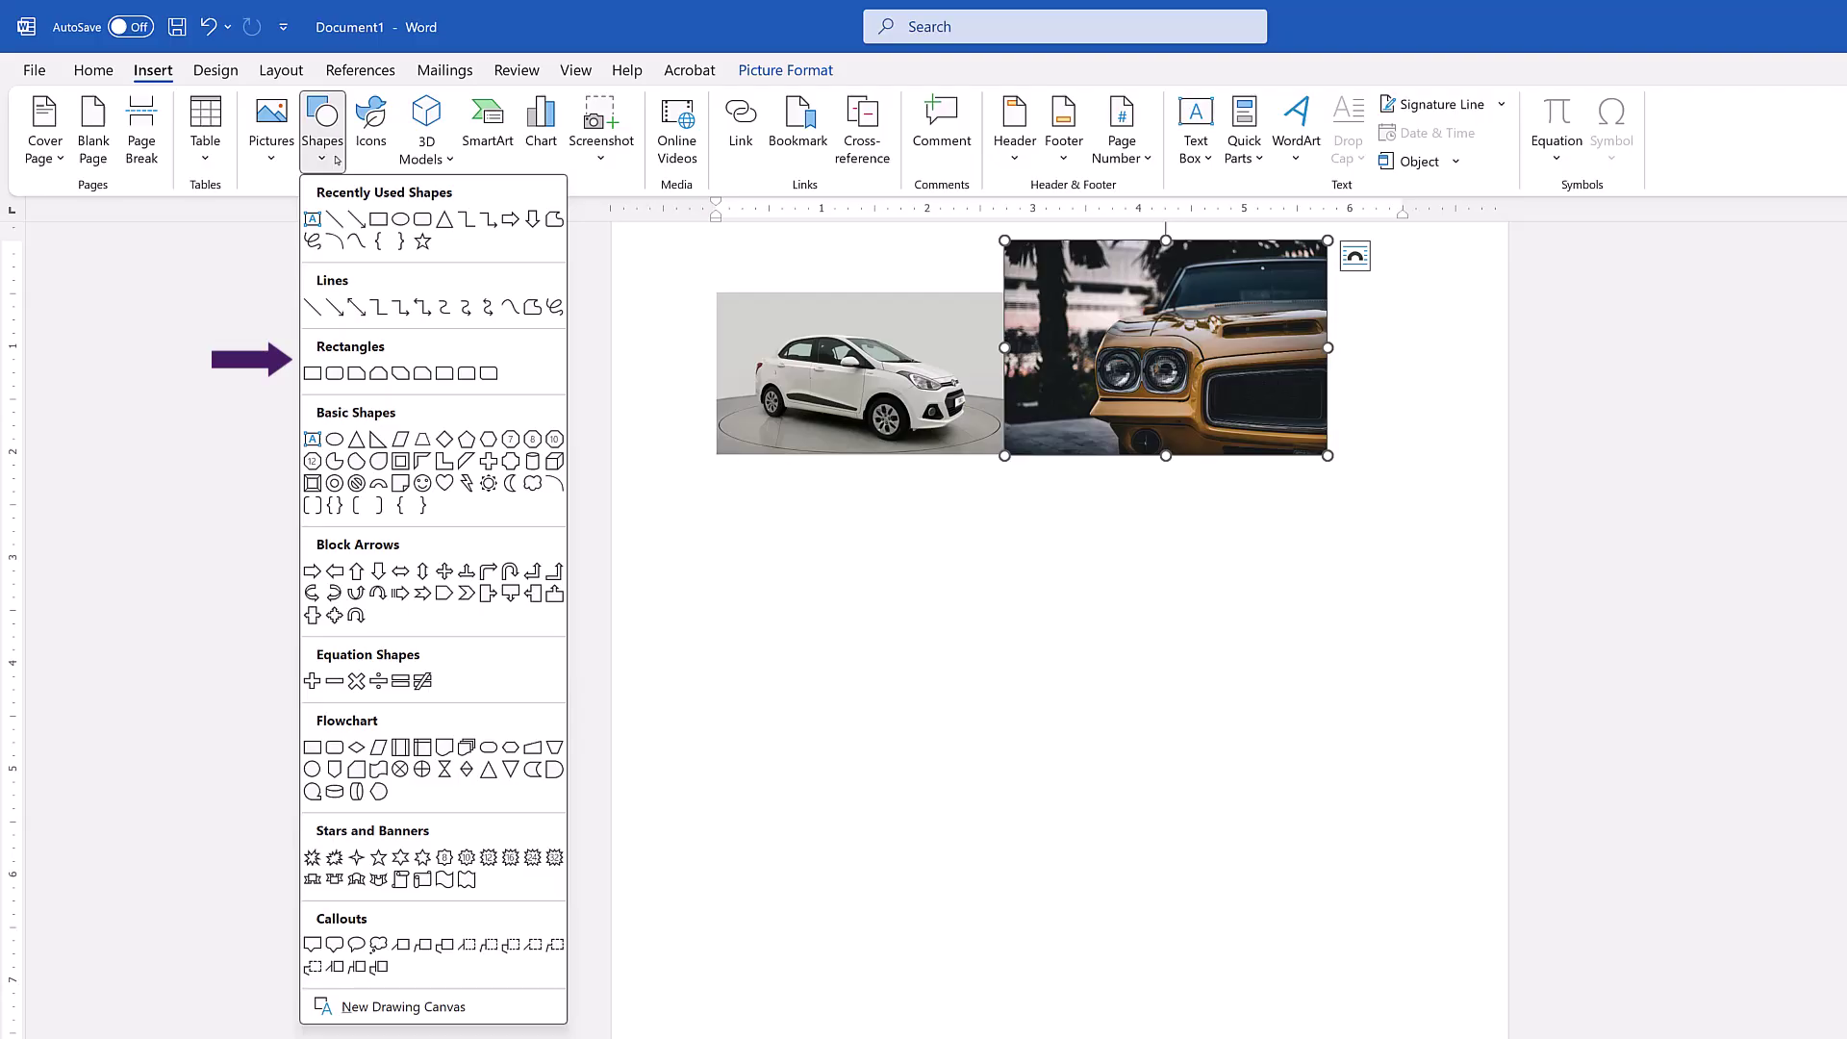
{"action": "left_click", "coordinate": [314, 373]}
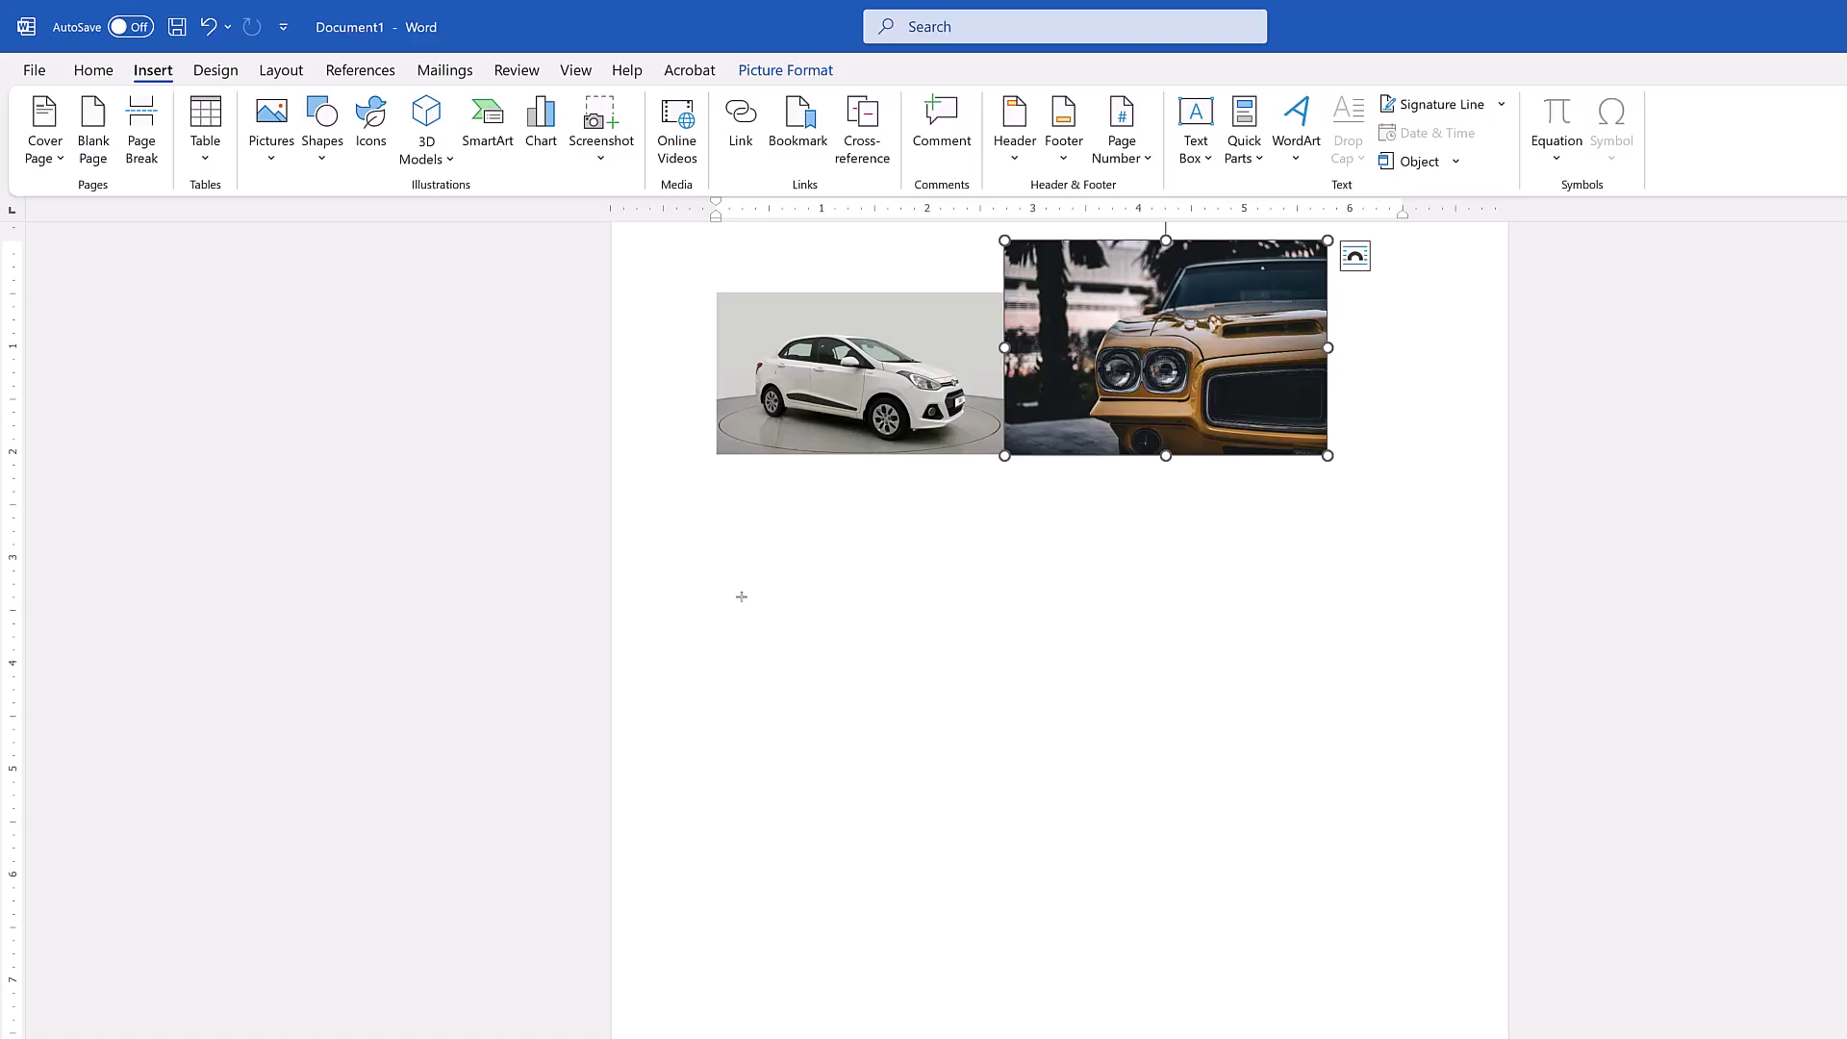
{"action": "mouse_move", "coordinate": [738, 597]}
{"action": "left_mouse_down"}
{"action": "mouse_move", "coordinate": [914, 736]}
{"action": "mouse_move", "coordinate": [1116, 743]}
{"action": "mouse_move", "coordinate": [1168, 766]}
{"action": "mouse_move", "coordinate": [1135, 799]}
{"action": "left_mouse_up"}
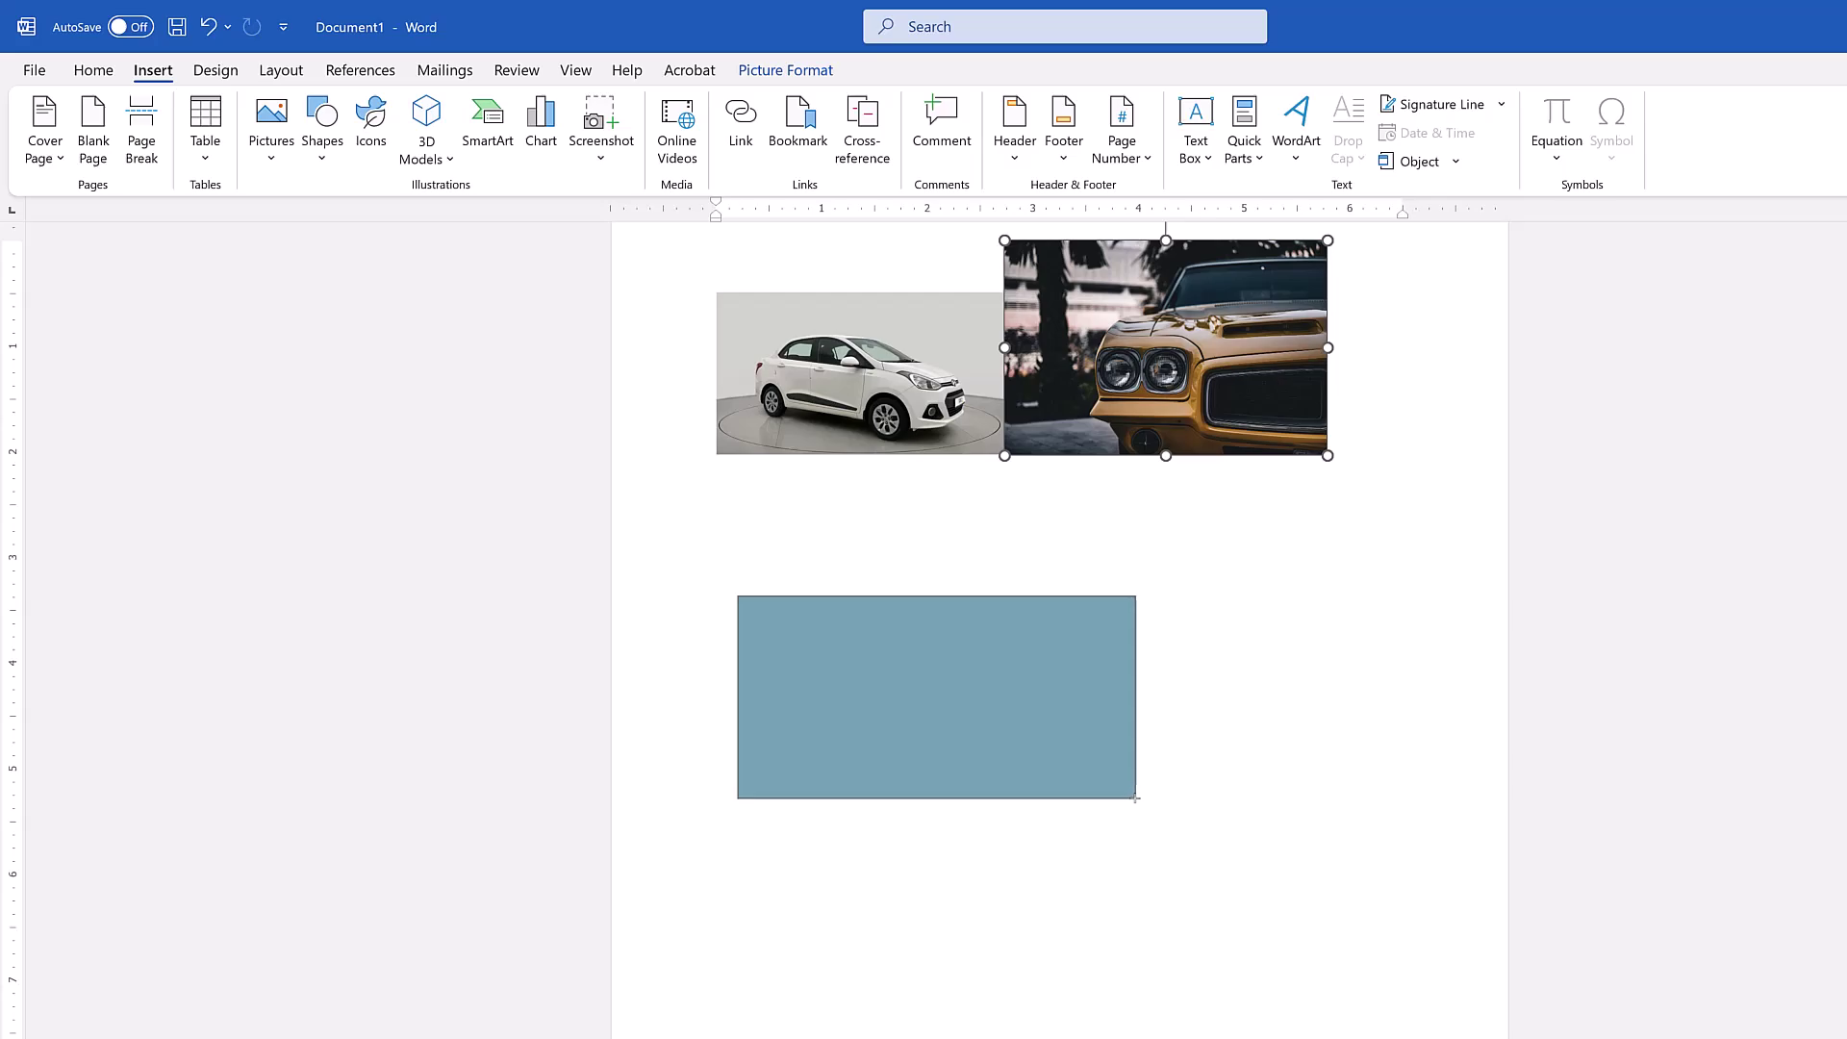
{"action": "left_click_drag", "start_coordinate": [1136, 799], "coordinate": [1135, 797]}
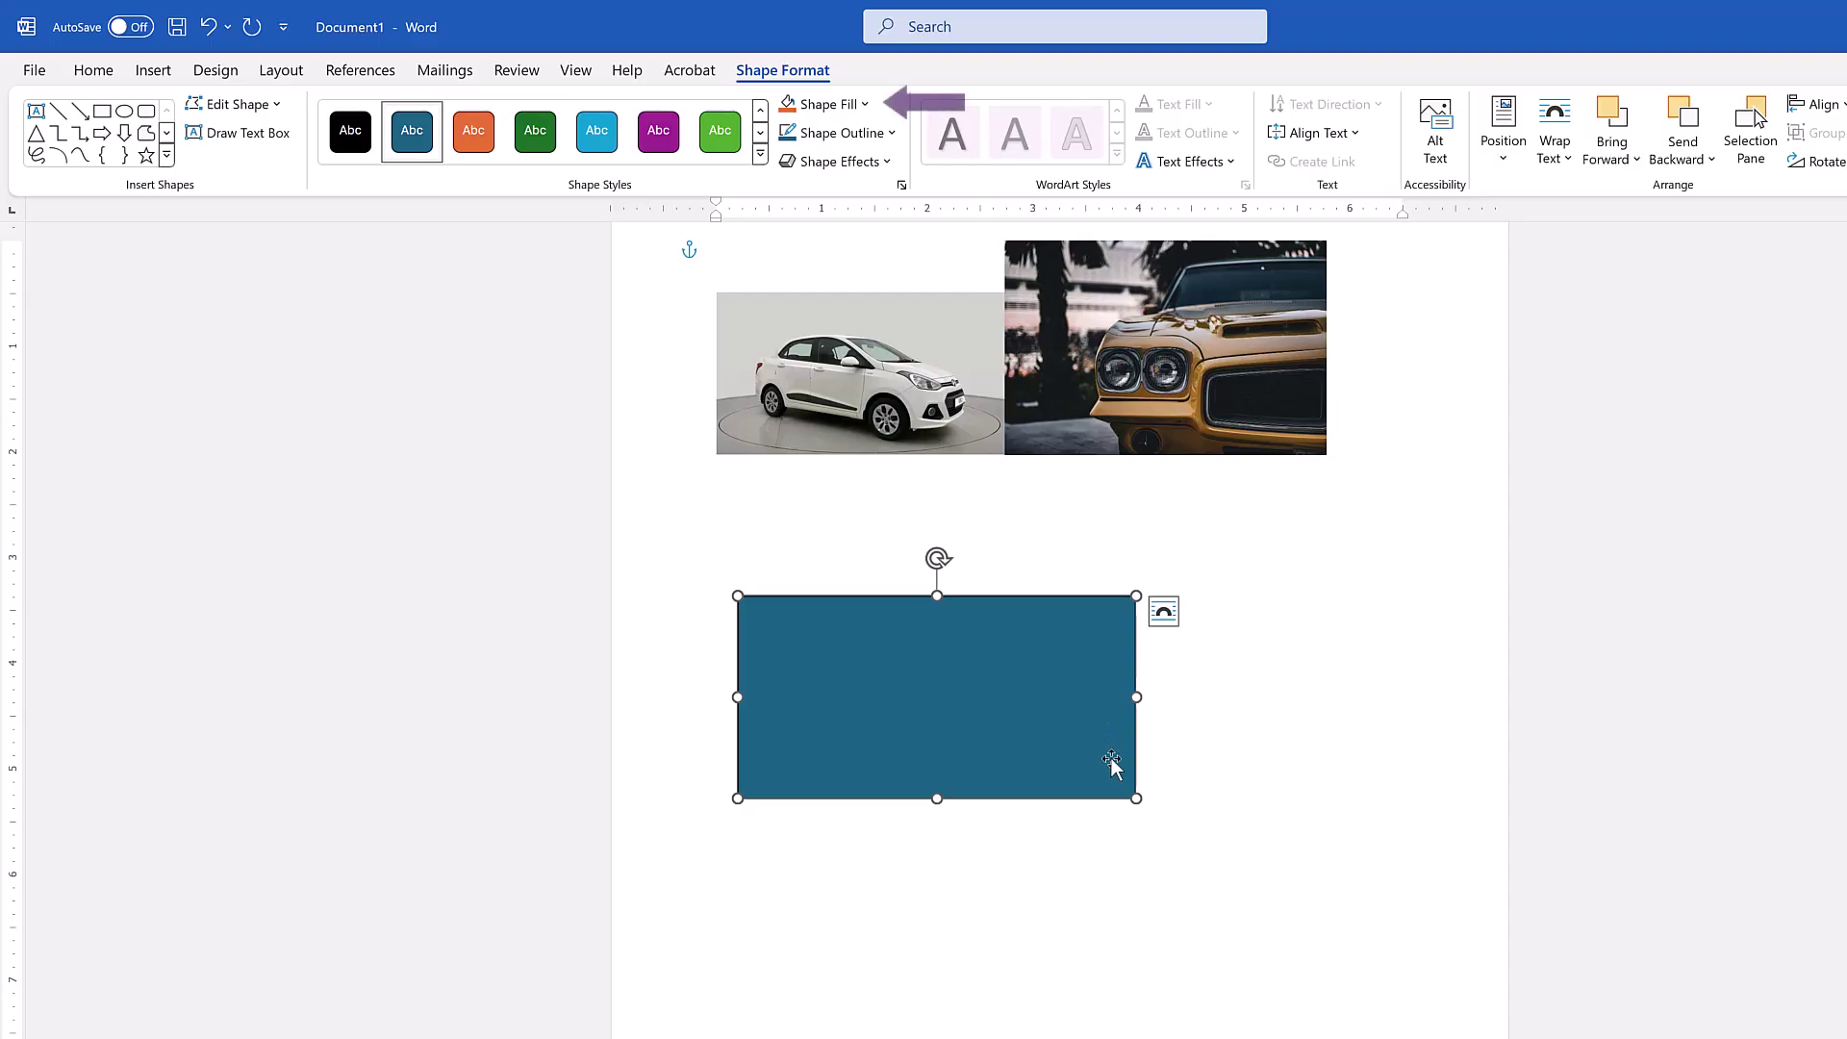
Step: Fill the rectangle with the standard dark blue and color its outline with the standard dark red
{"action": "left_click", "coordinate": [828, 104]}
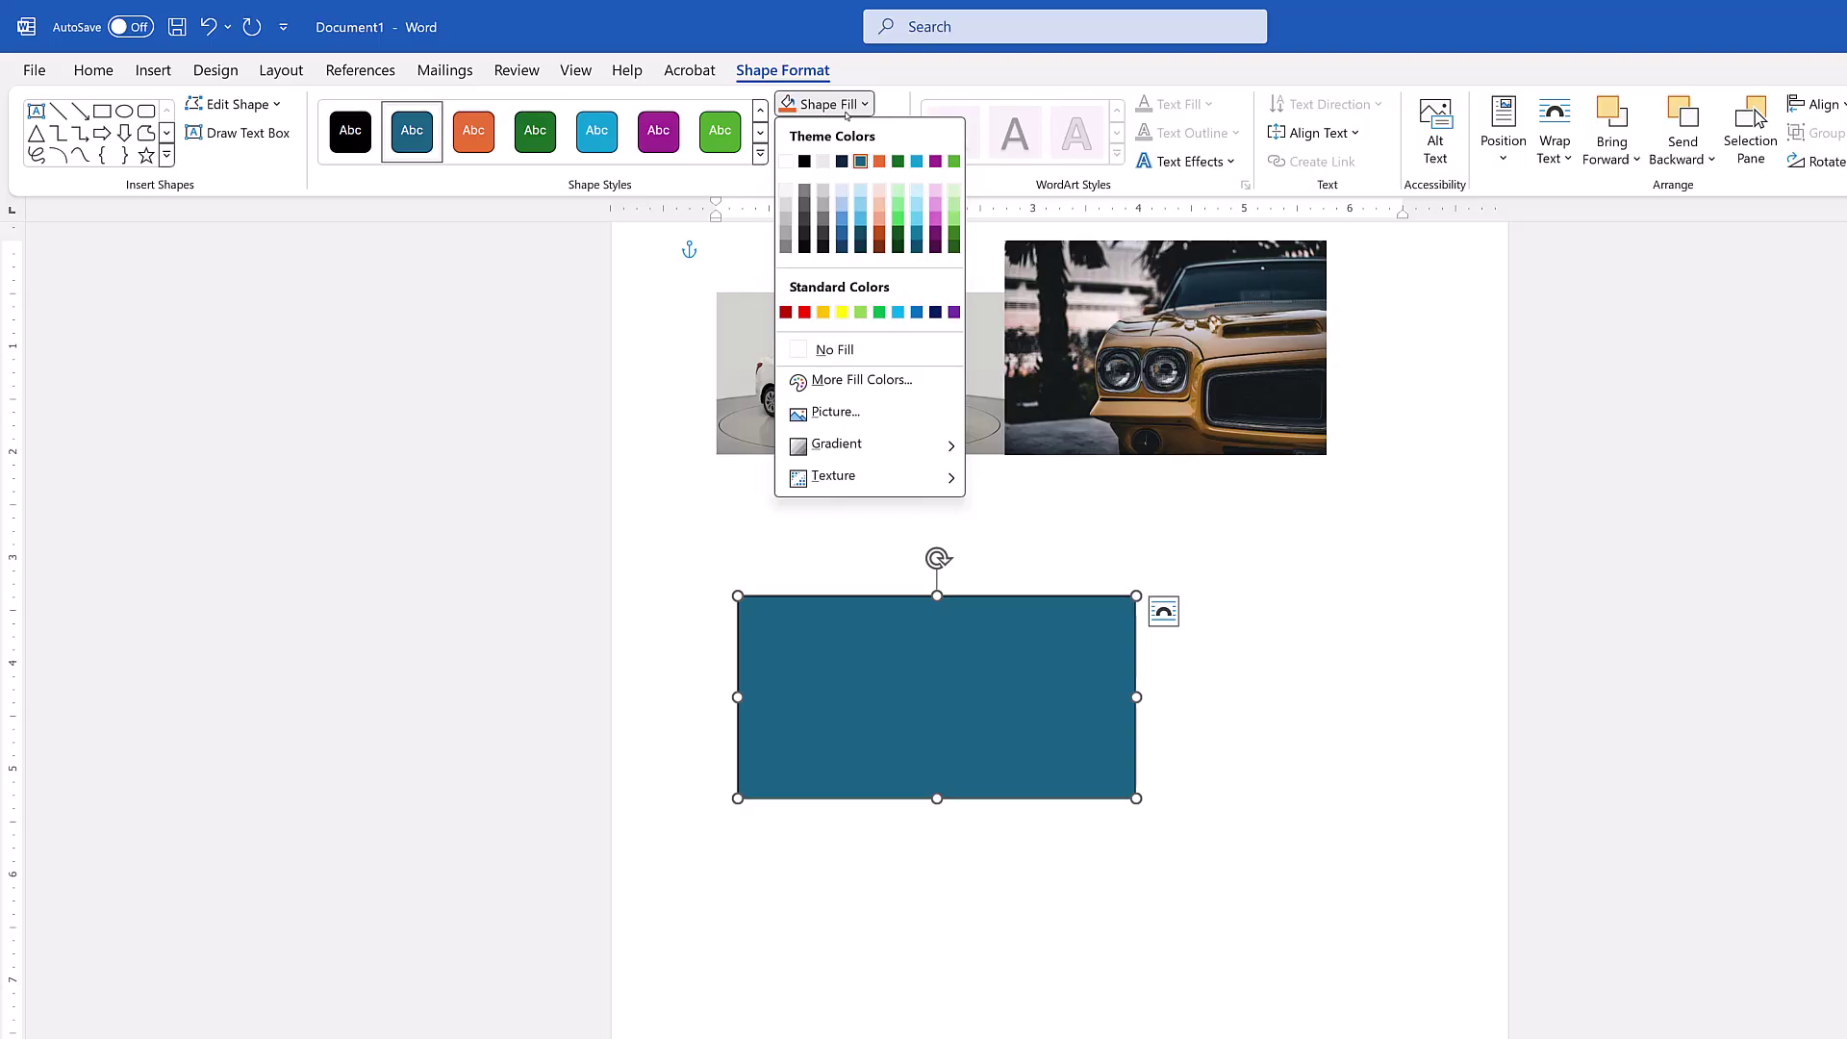
{"action": "left_click", "coordinate": [935, 312]}
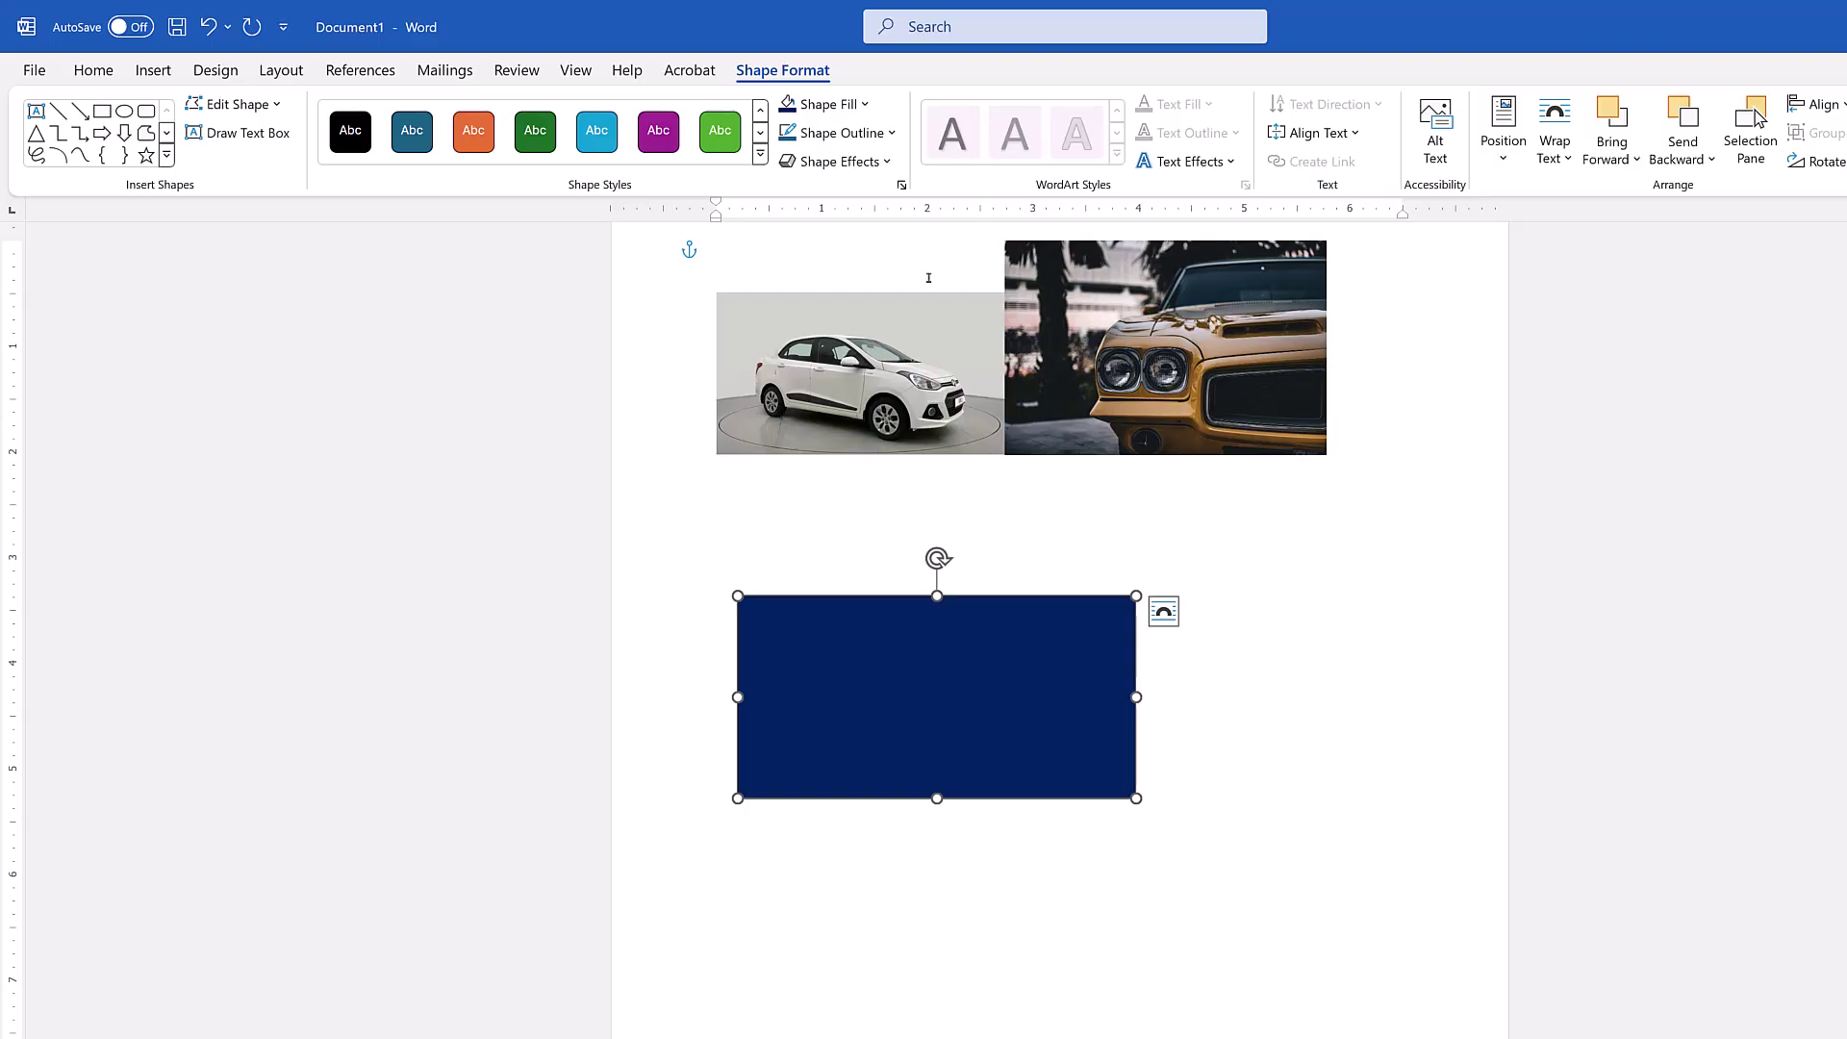
{"action": "left_click", "coordinate": [890, 137]}
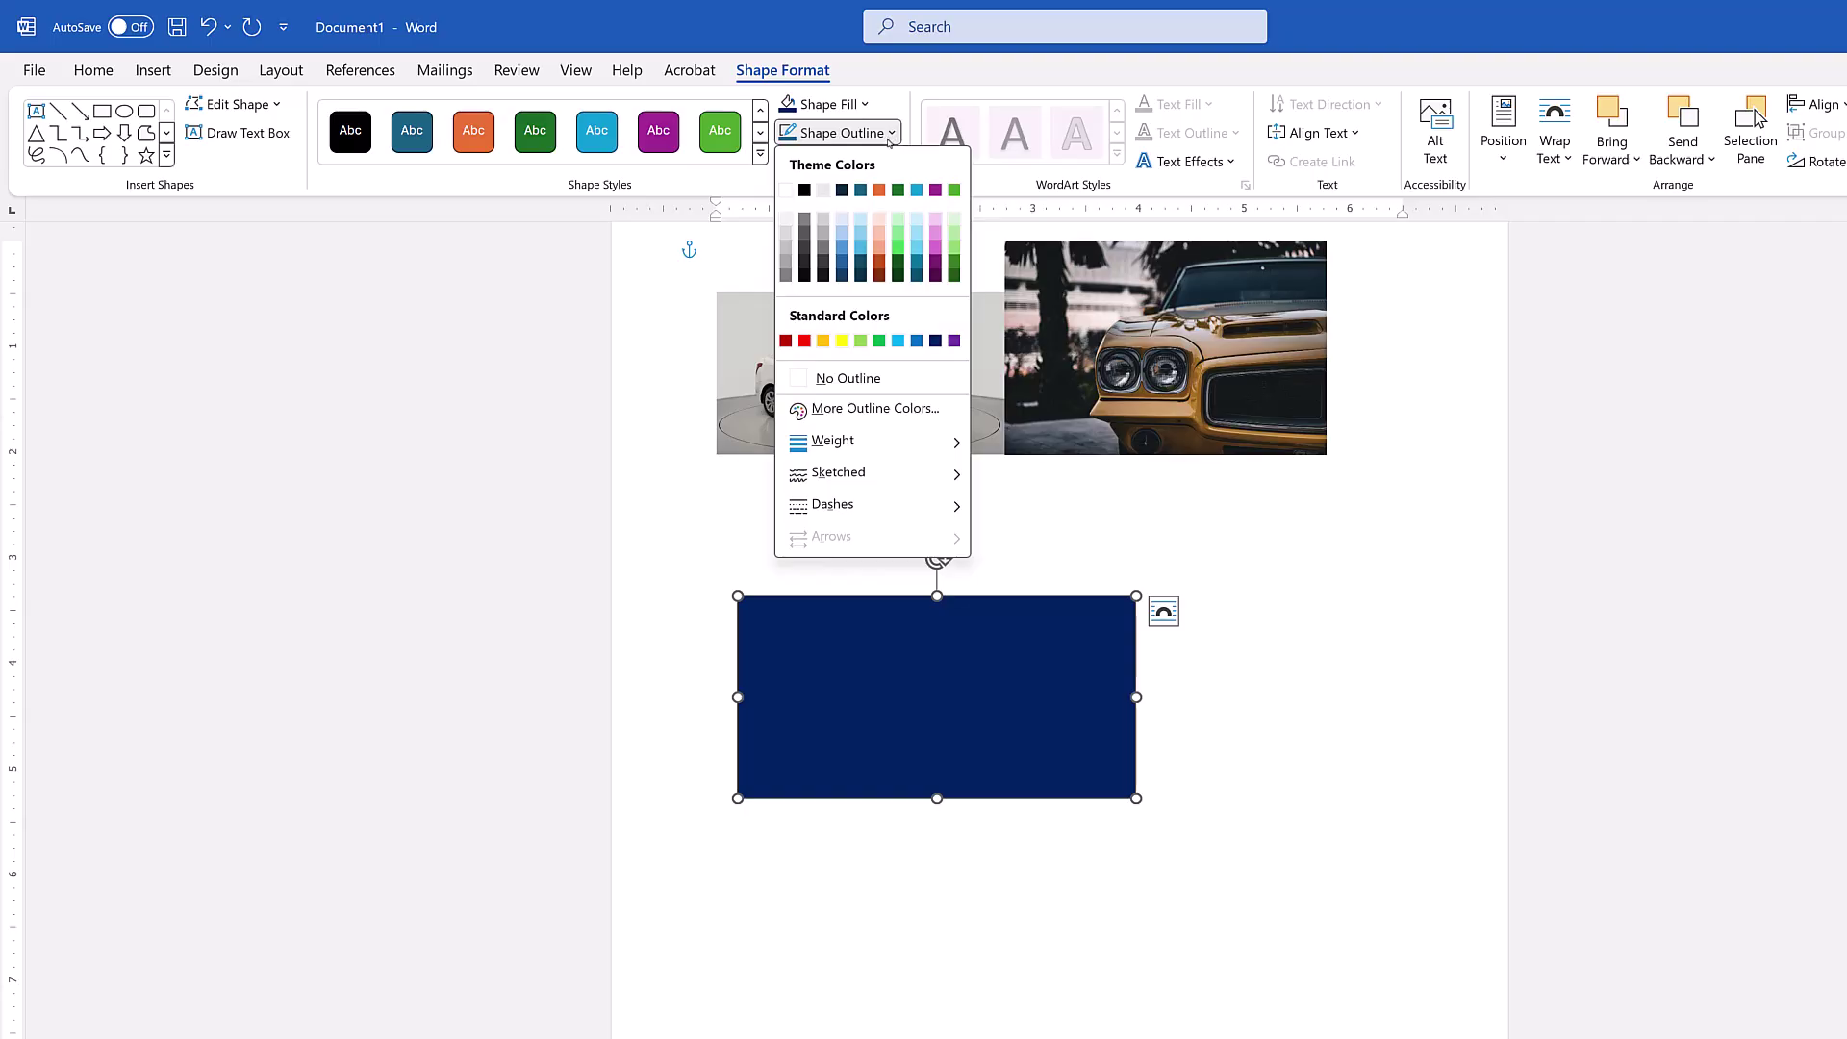
{"action": "left_click", "coordinate": [785, 342]}
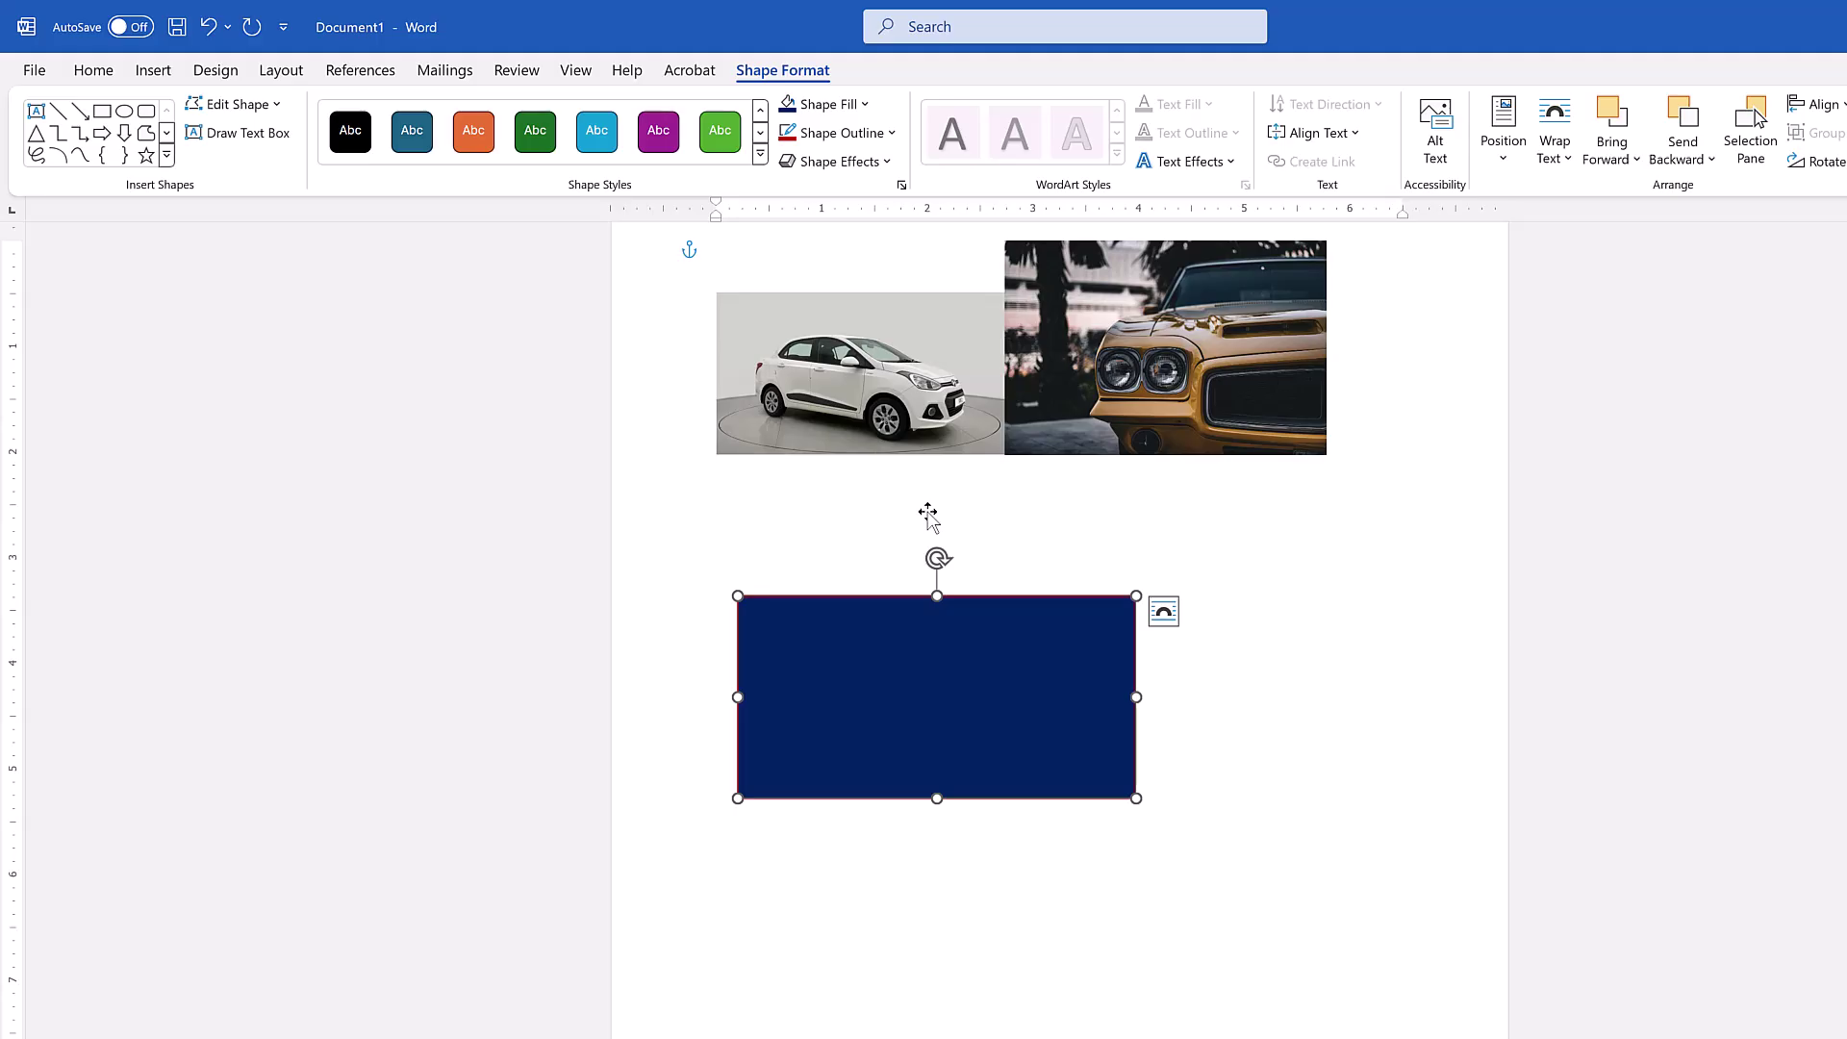
Step: Set the rectangle's outline weight to 3 pt
{"action": "left_click", "coordinate": [891, 133]}
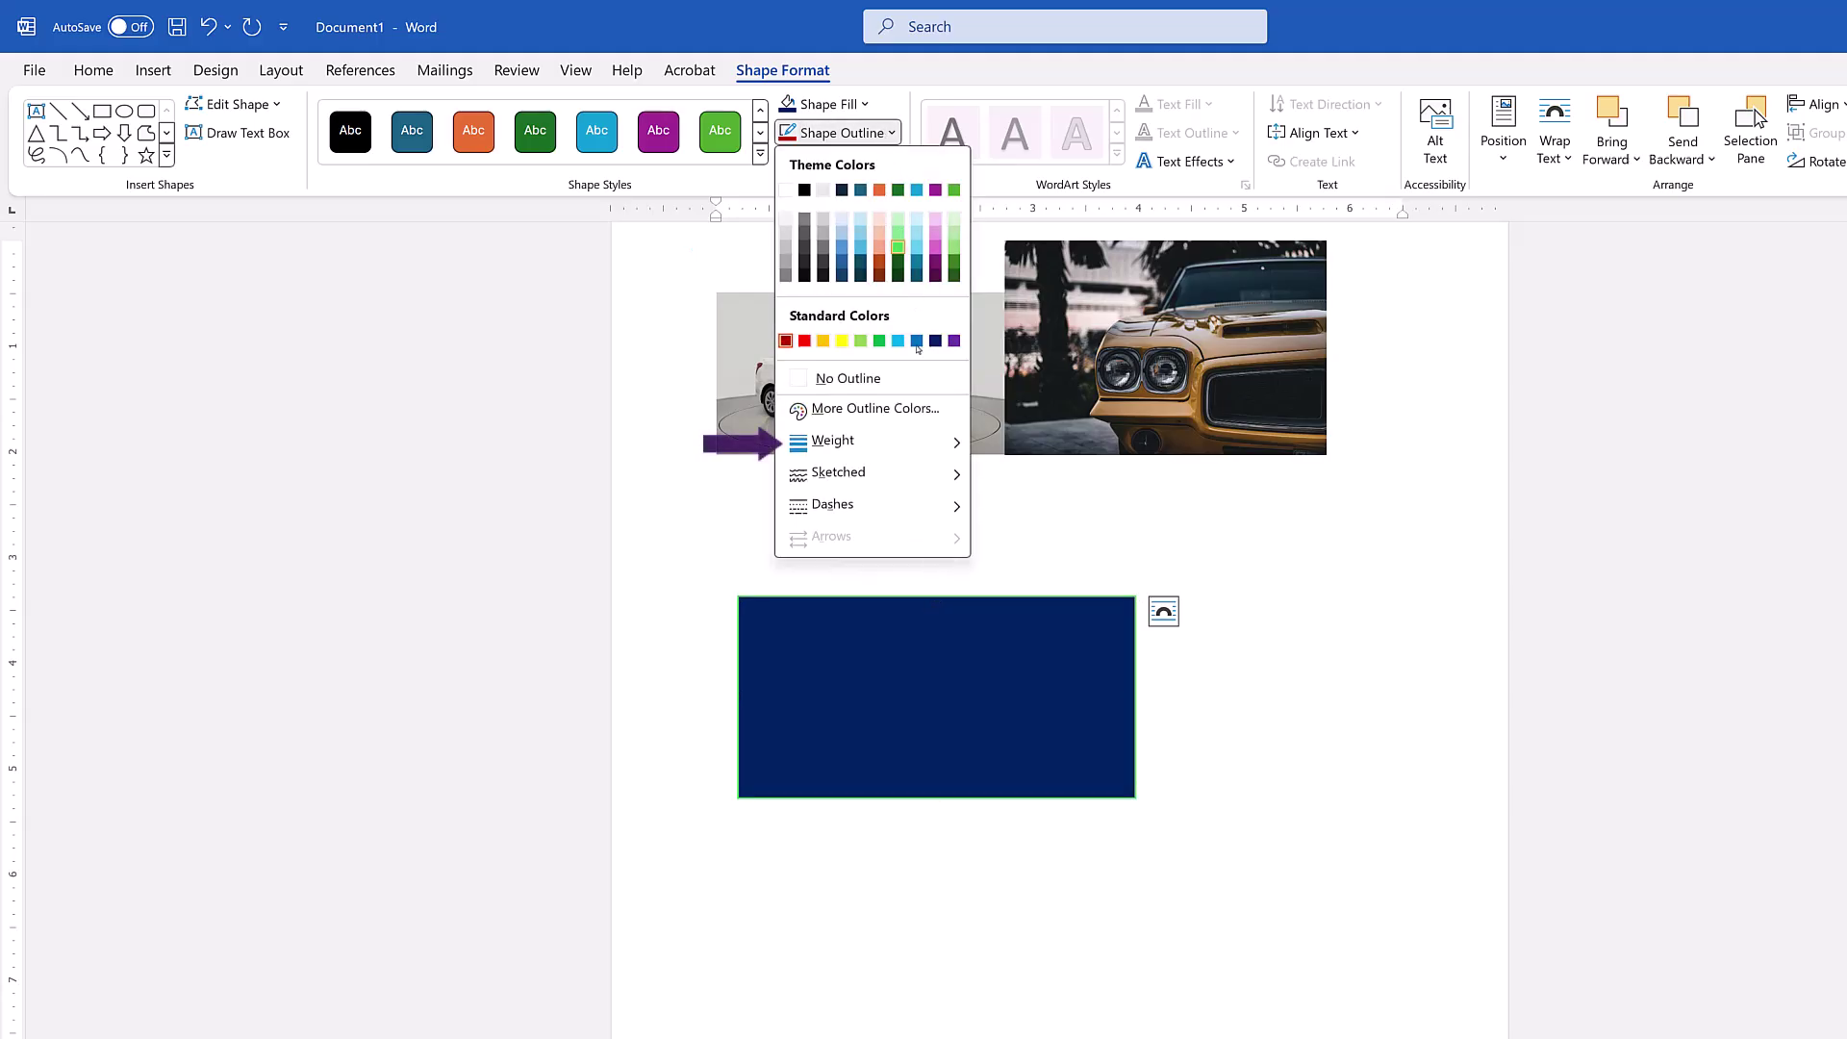
{"action": "mouse_move", "coordinate": [922, 445]}
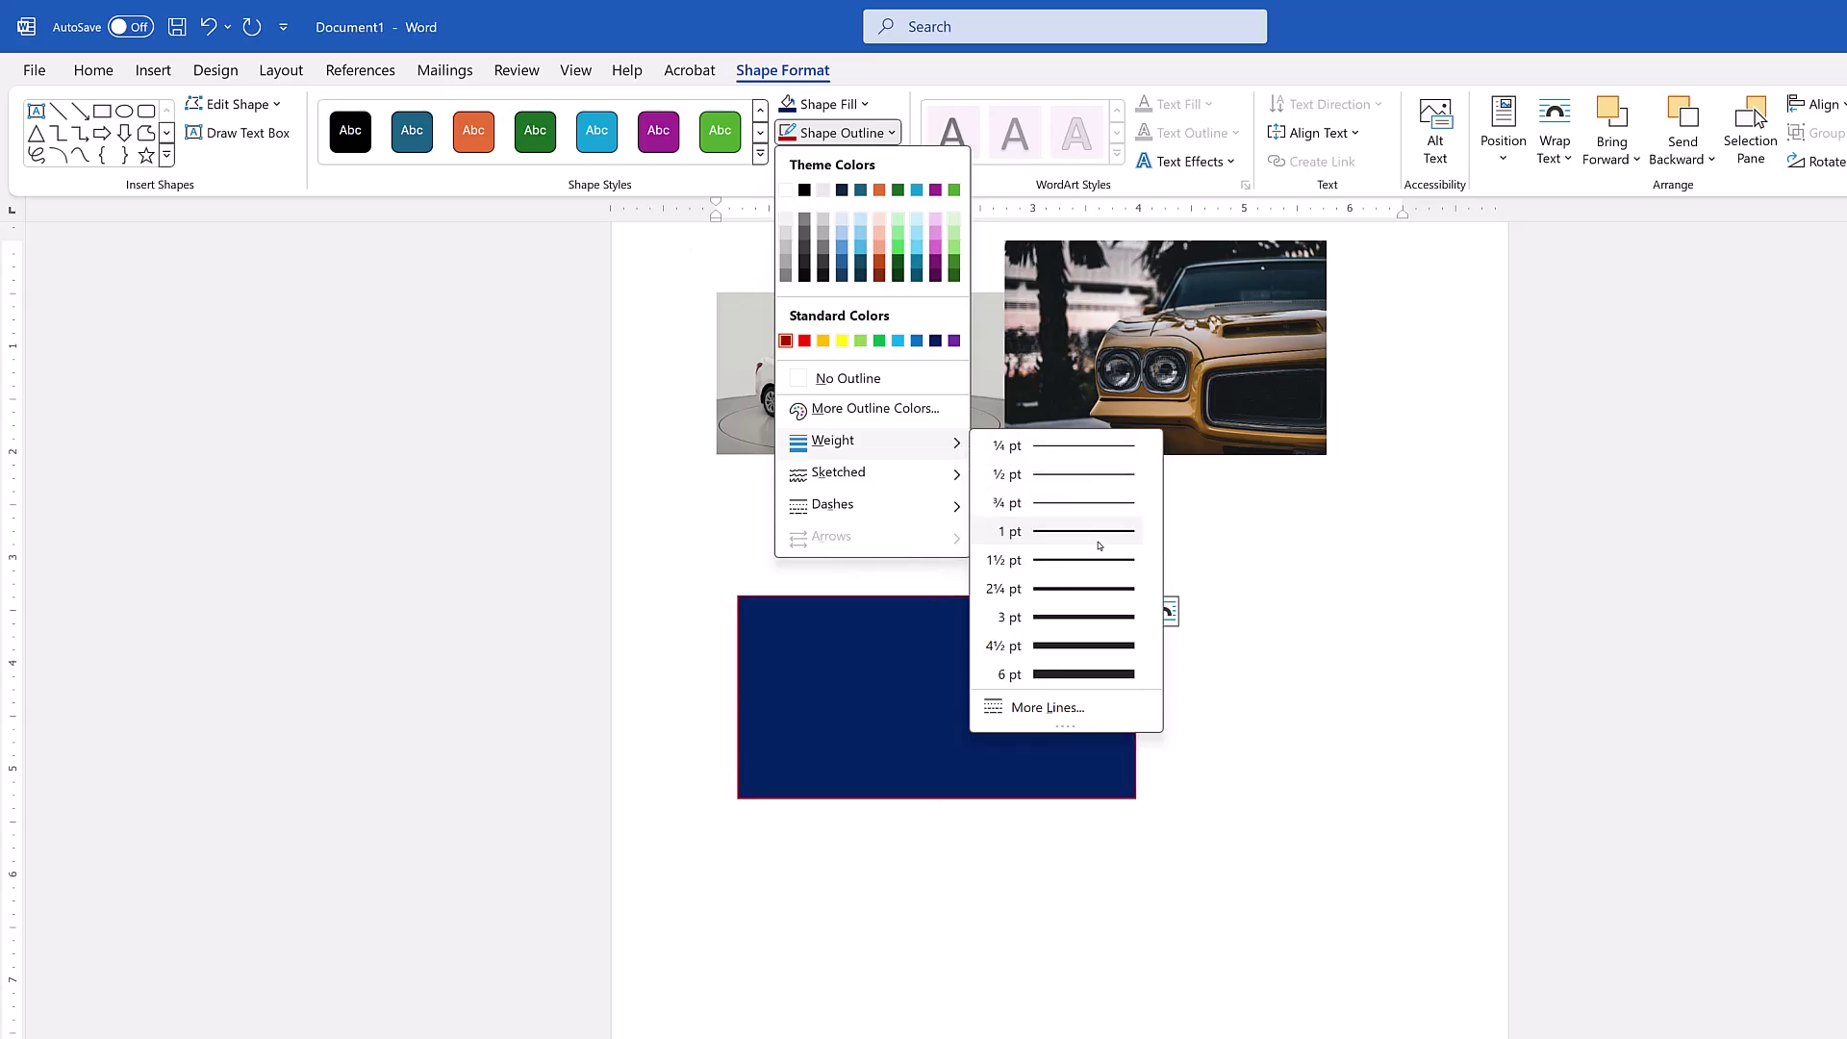
{"action": "left_click", "coordinate": [1100, 618]}
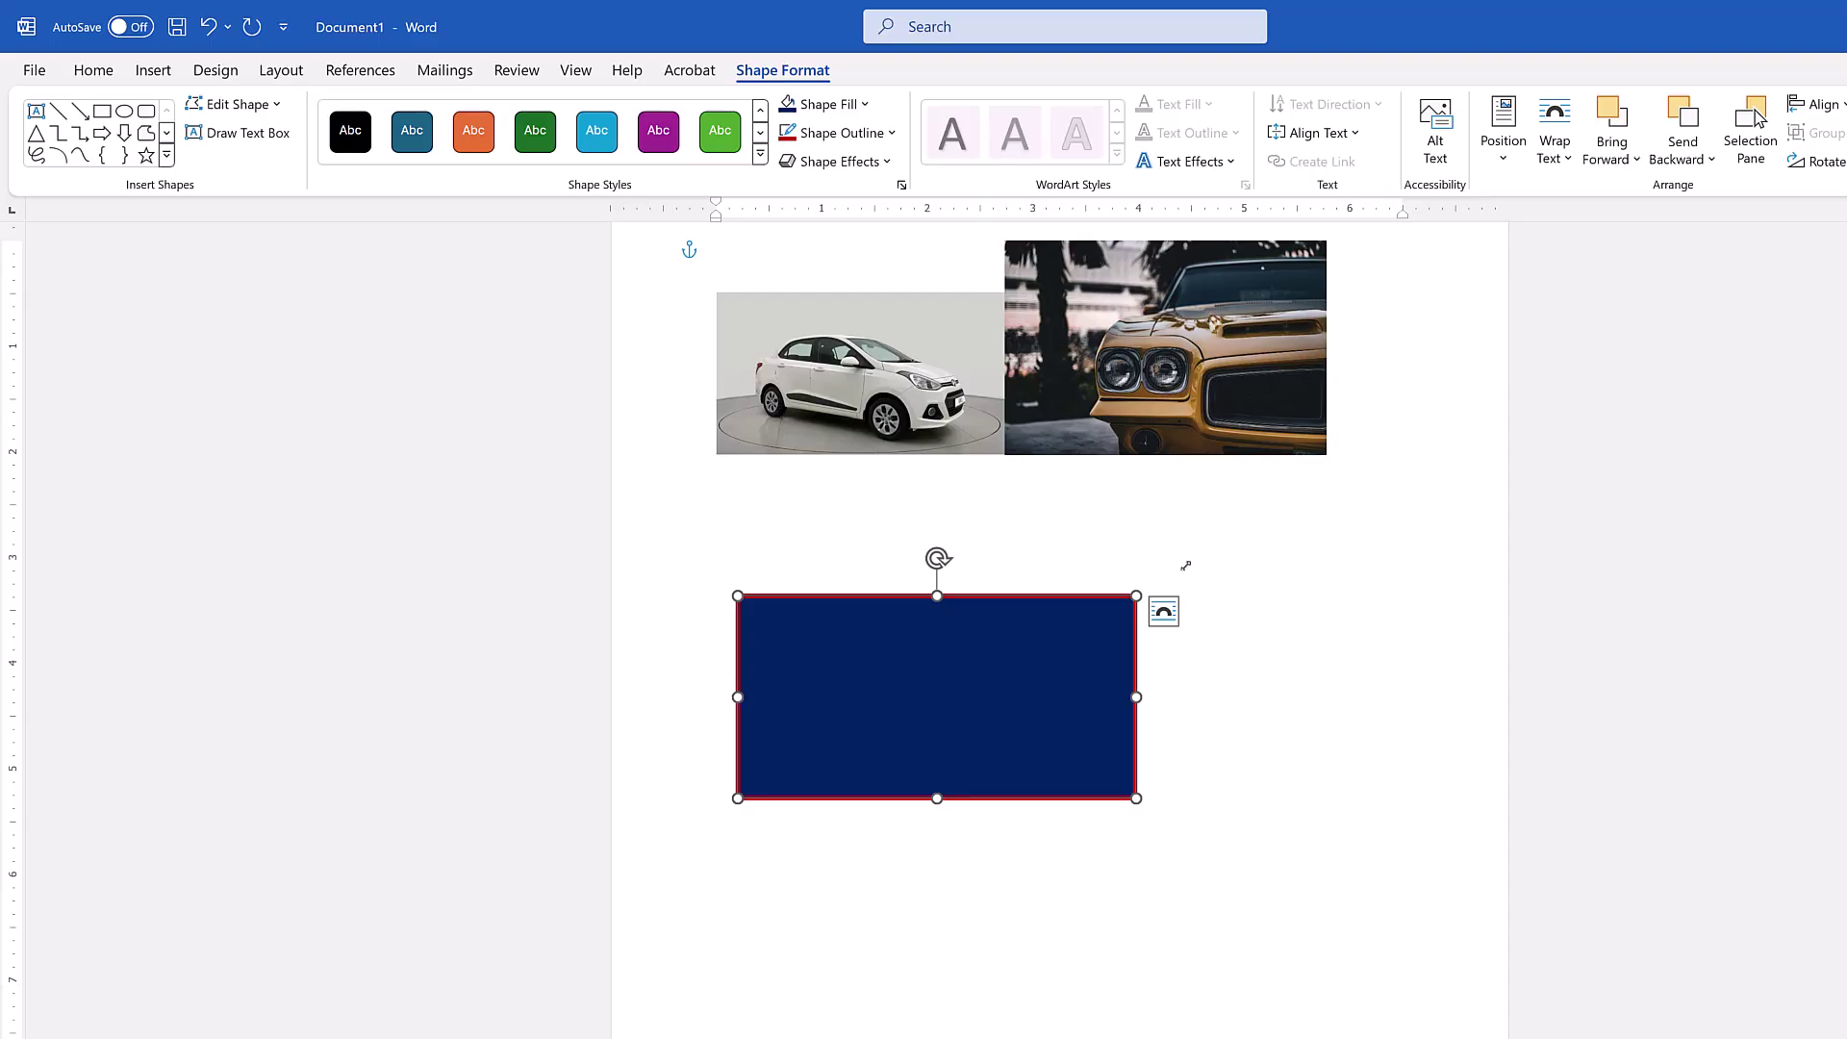
Step: Apply the light blue glow from the second row of glow variations to the rectangle
{"action": "left_click", "coordinate": [863, 162]}
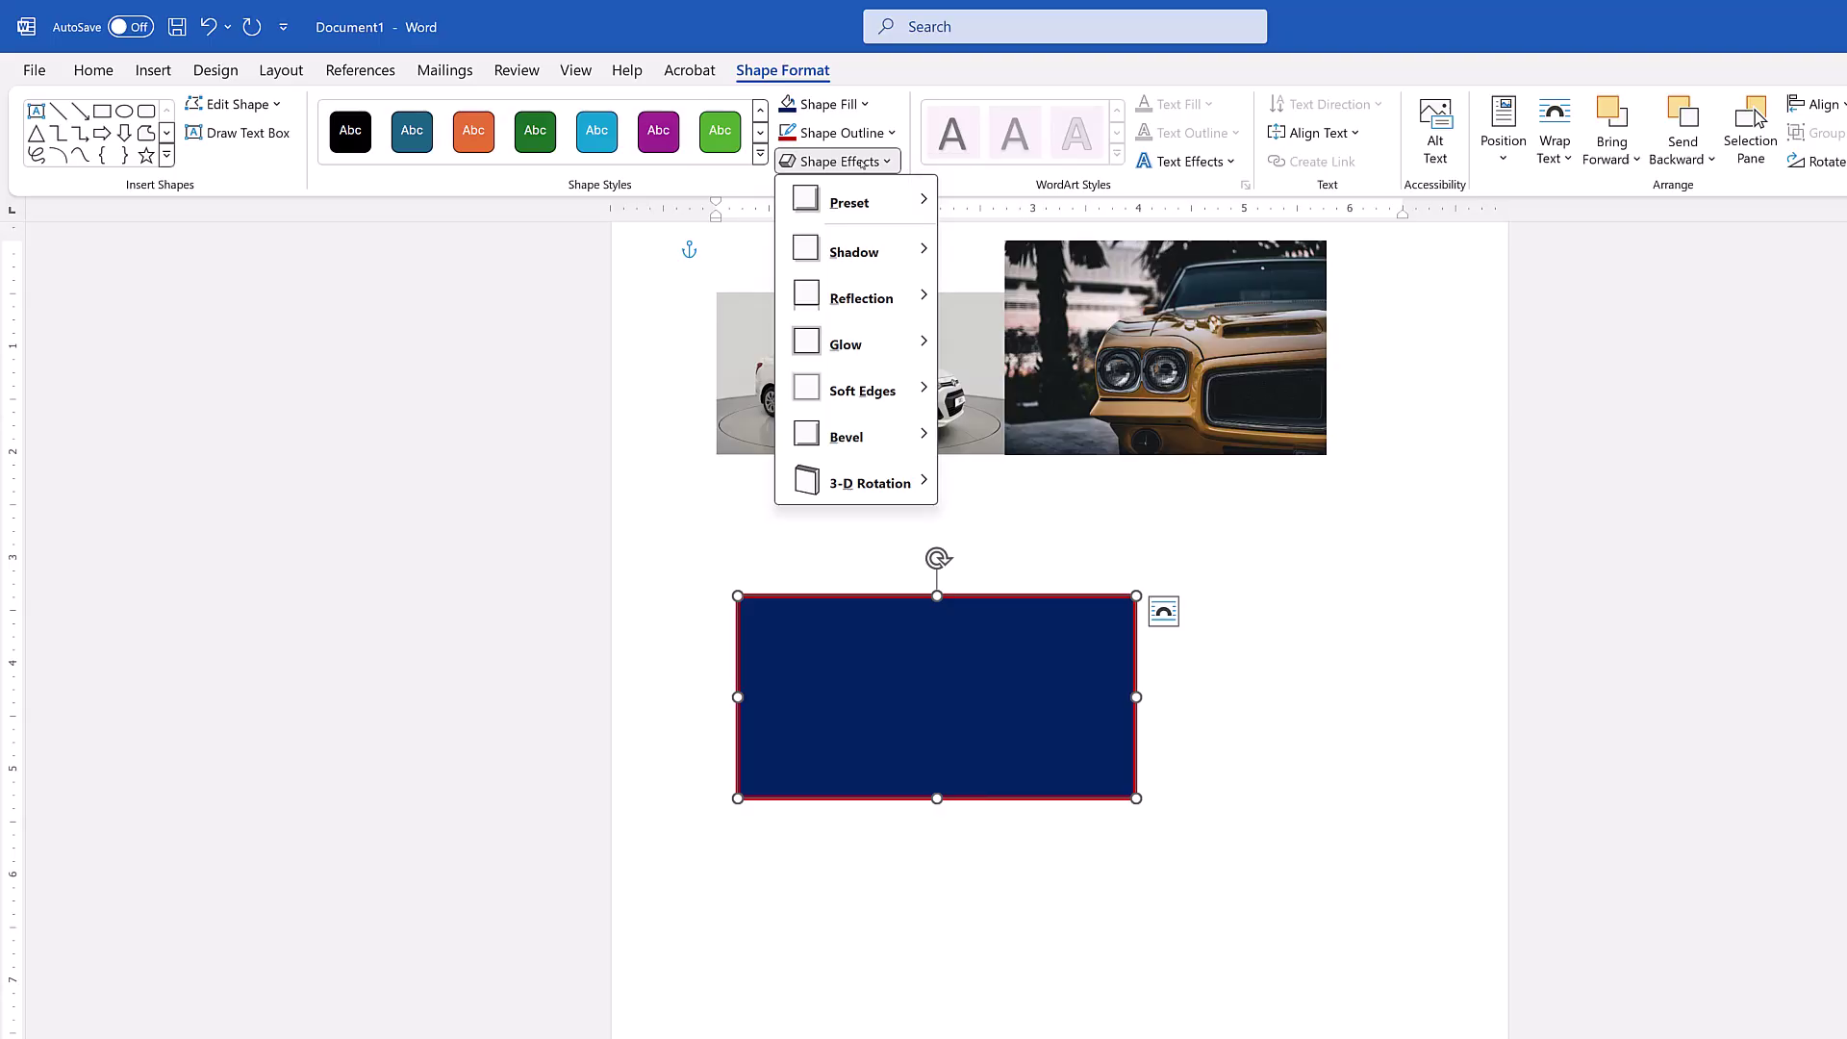
{"action": "mouse_move", "coordinate": [909, 353]}
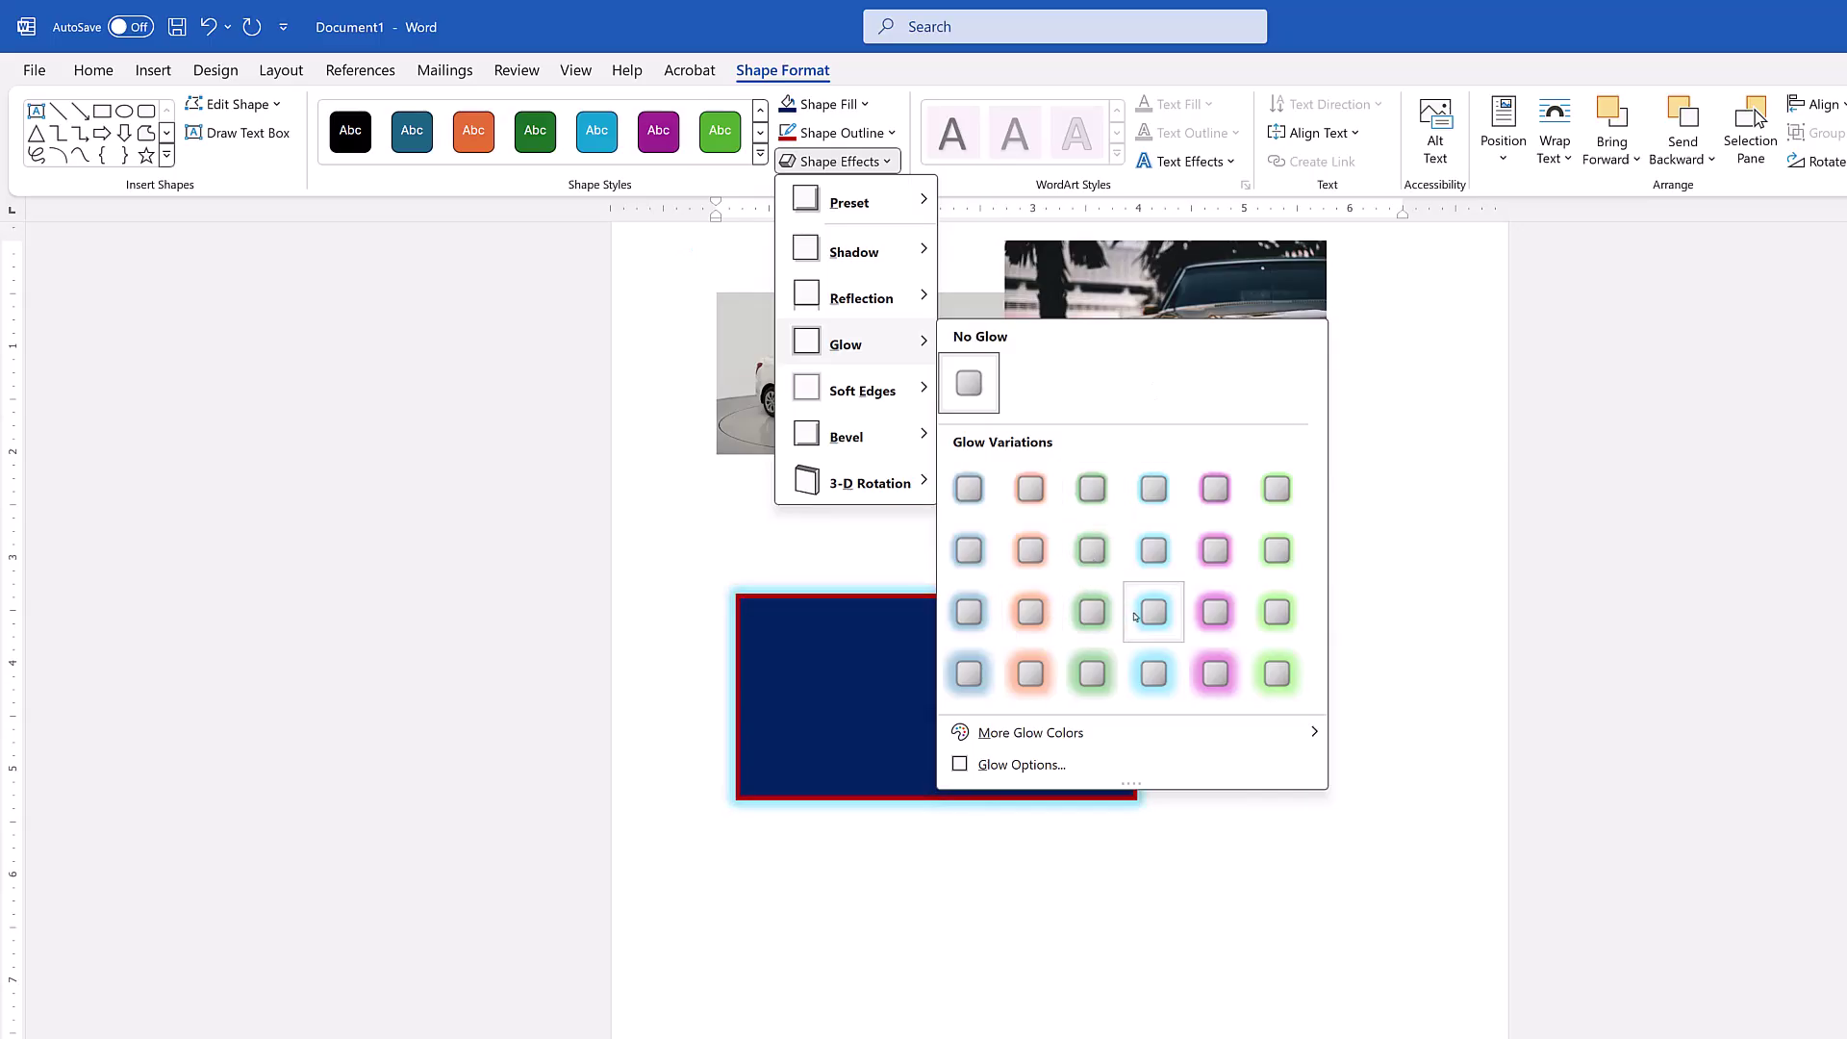
{"action": "left_click", "coordinate": [1151, 555]}
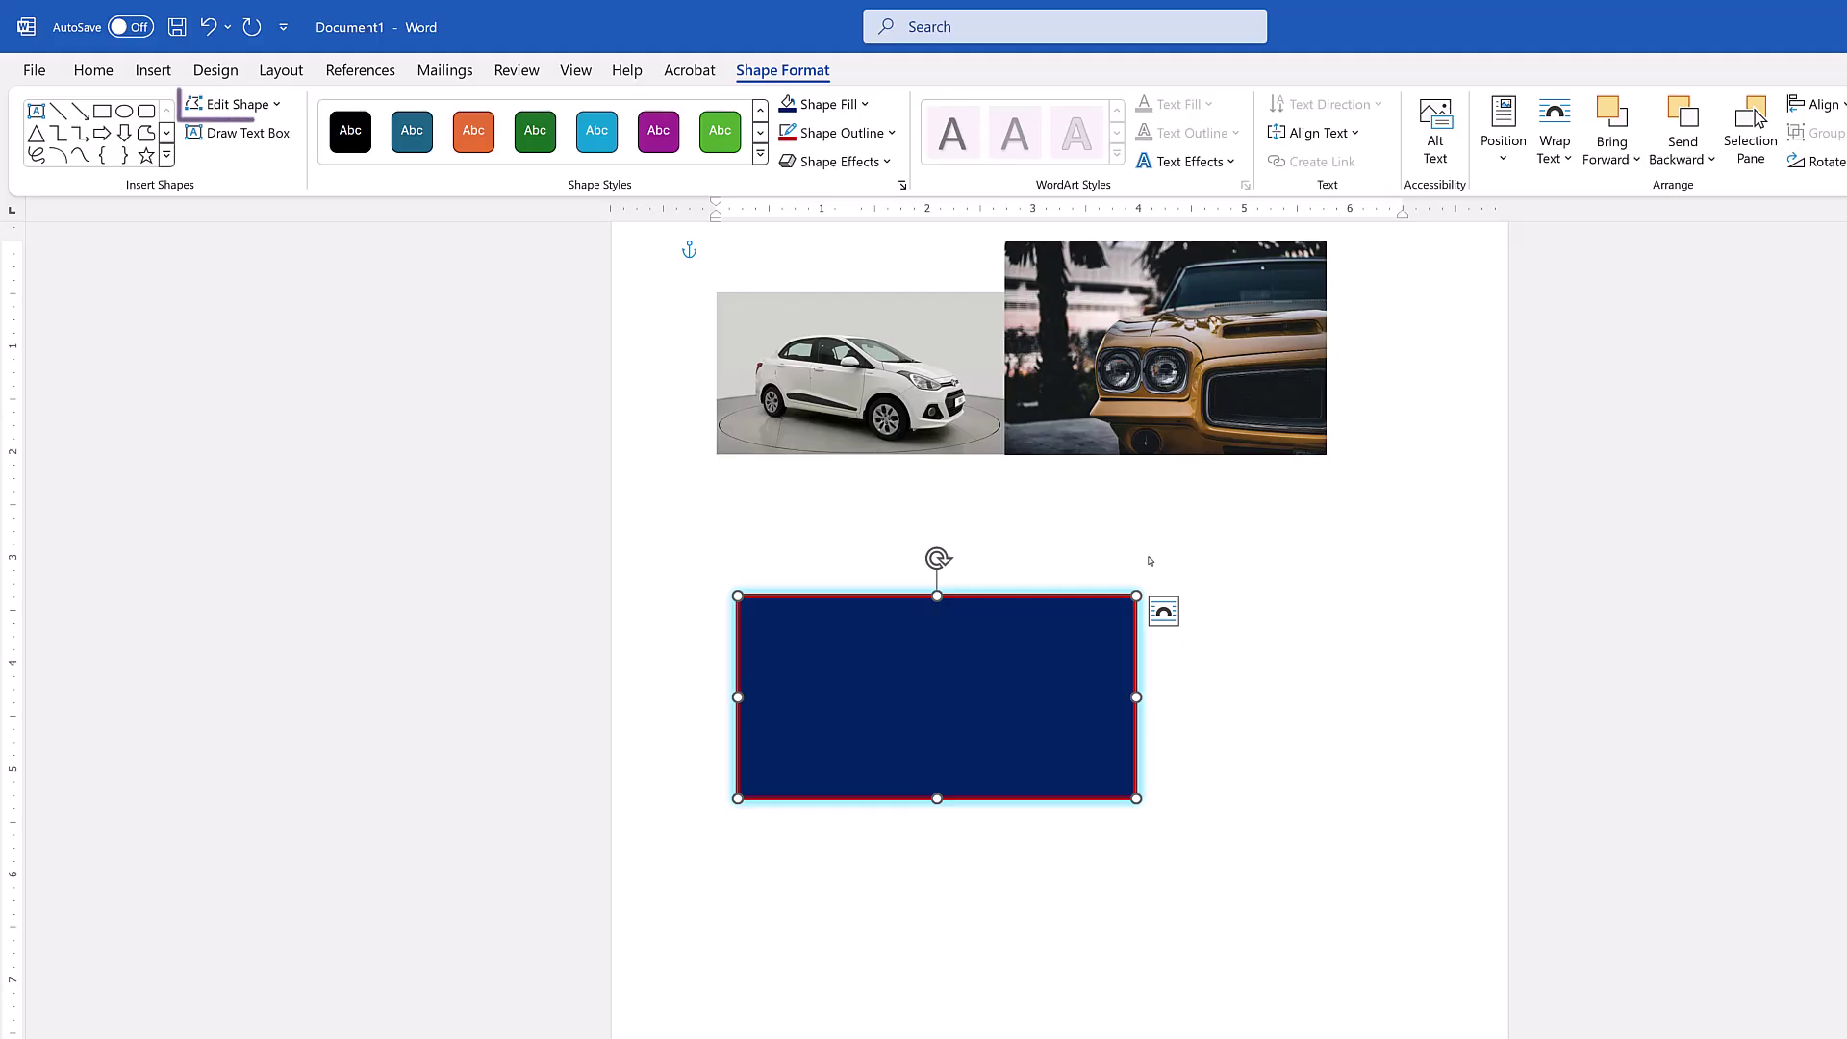
Step: Edit the rectangle's points, pulling its upper-left corner outward up and left and its lower-right corner outward down and right
{"action": "left_click", "coordinate": [246, 113]}
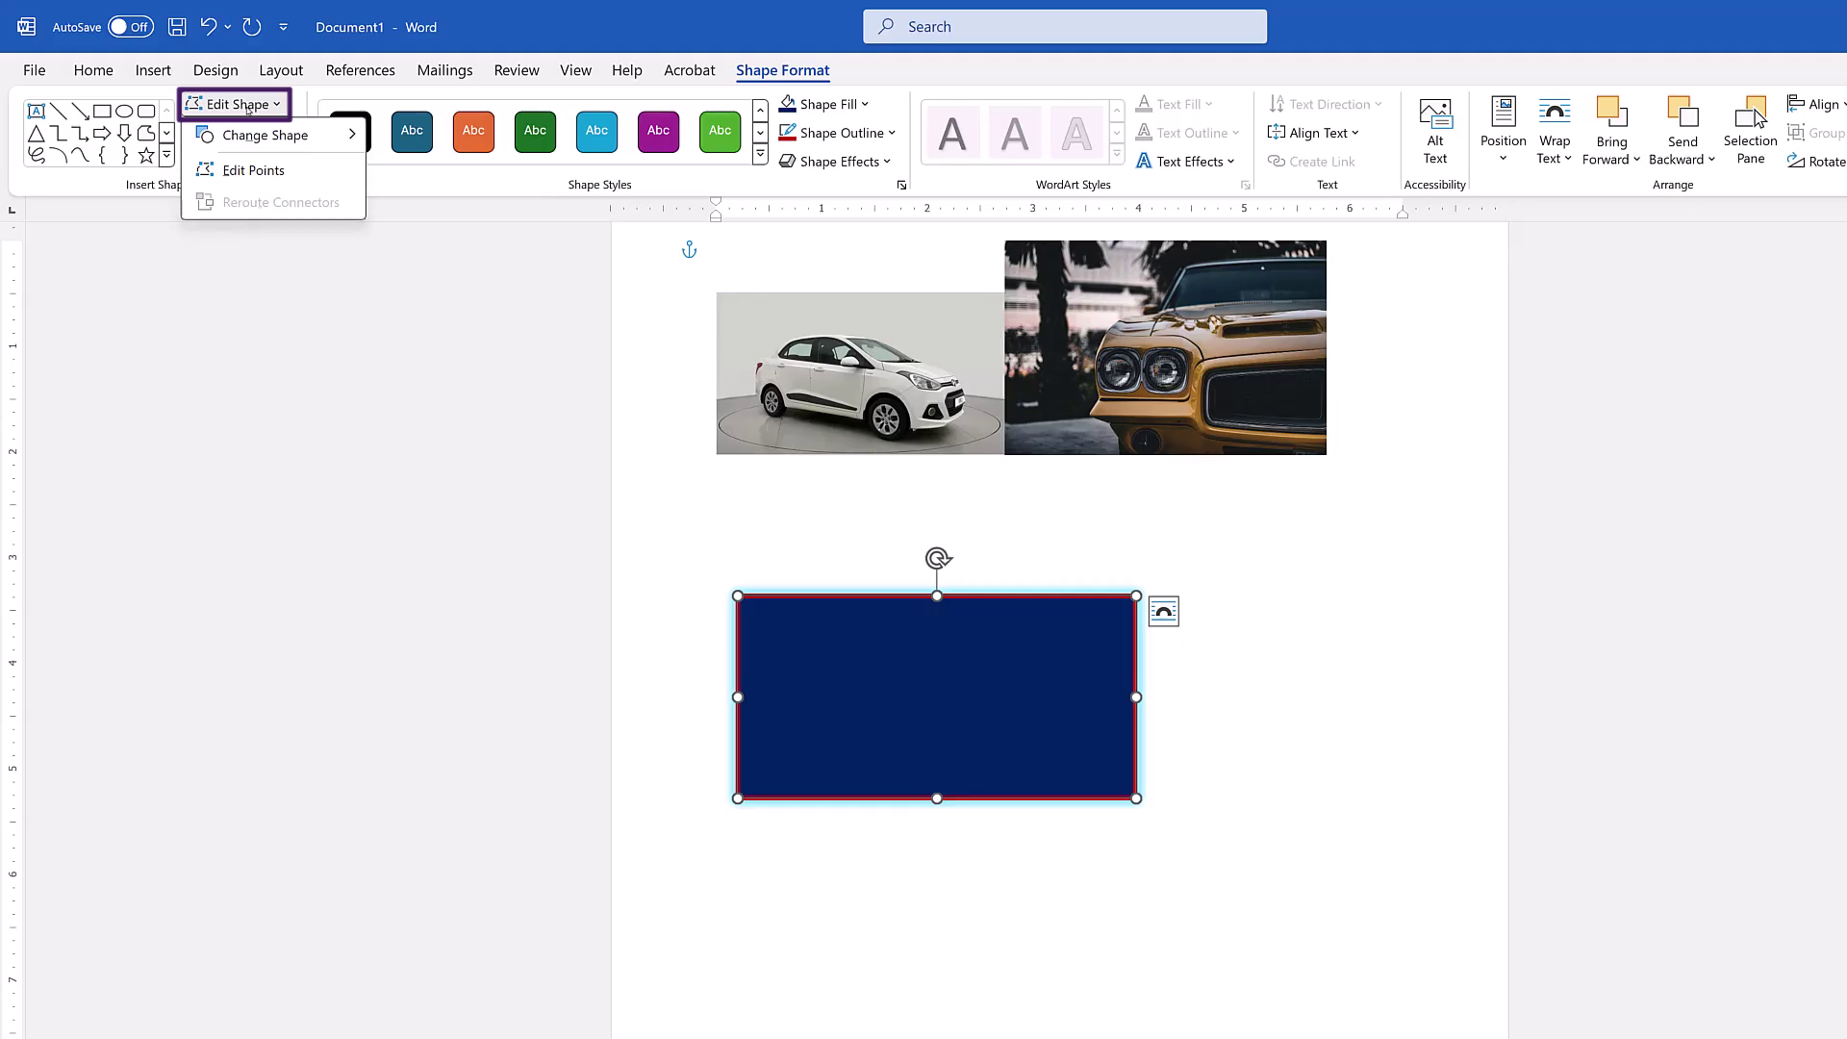
{"action": "left_click", "coordinate": [252, 170]}
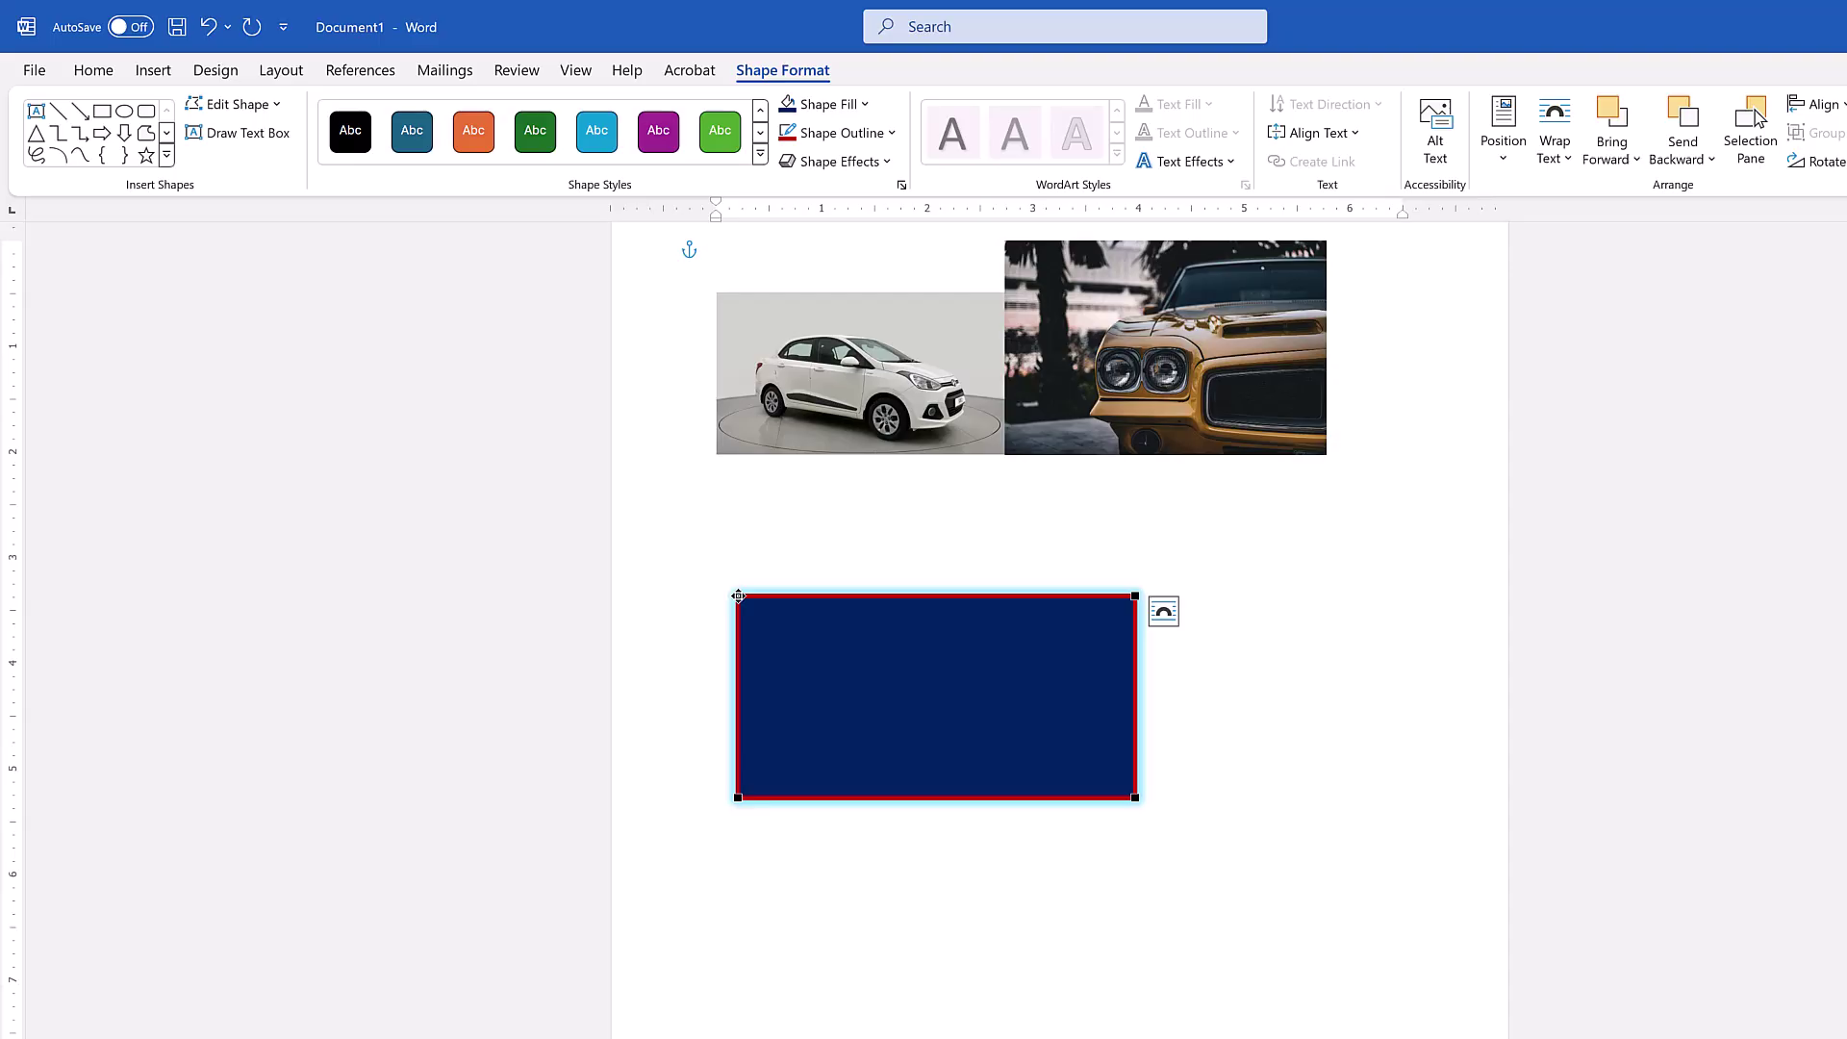
{"action": "left_click_drag", "start_coordinate": [738, 595], "coordinate": [700, 533]}
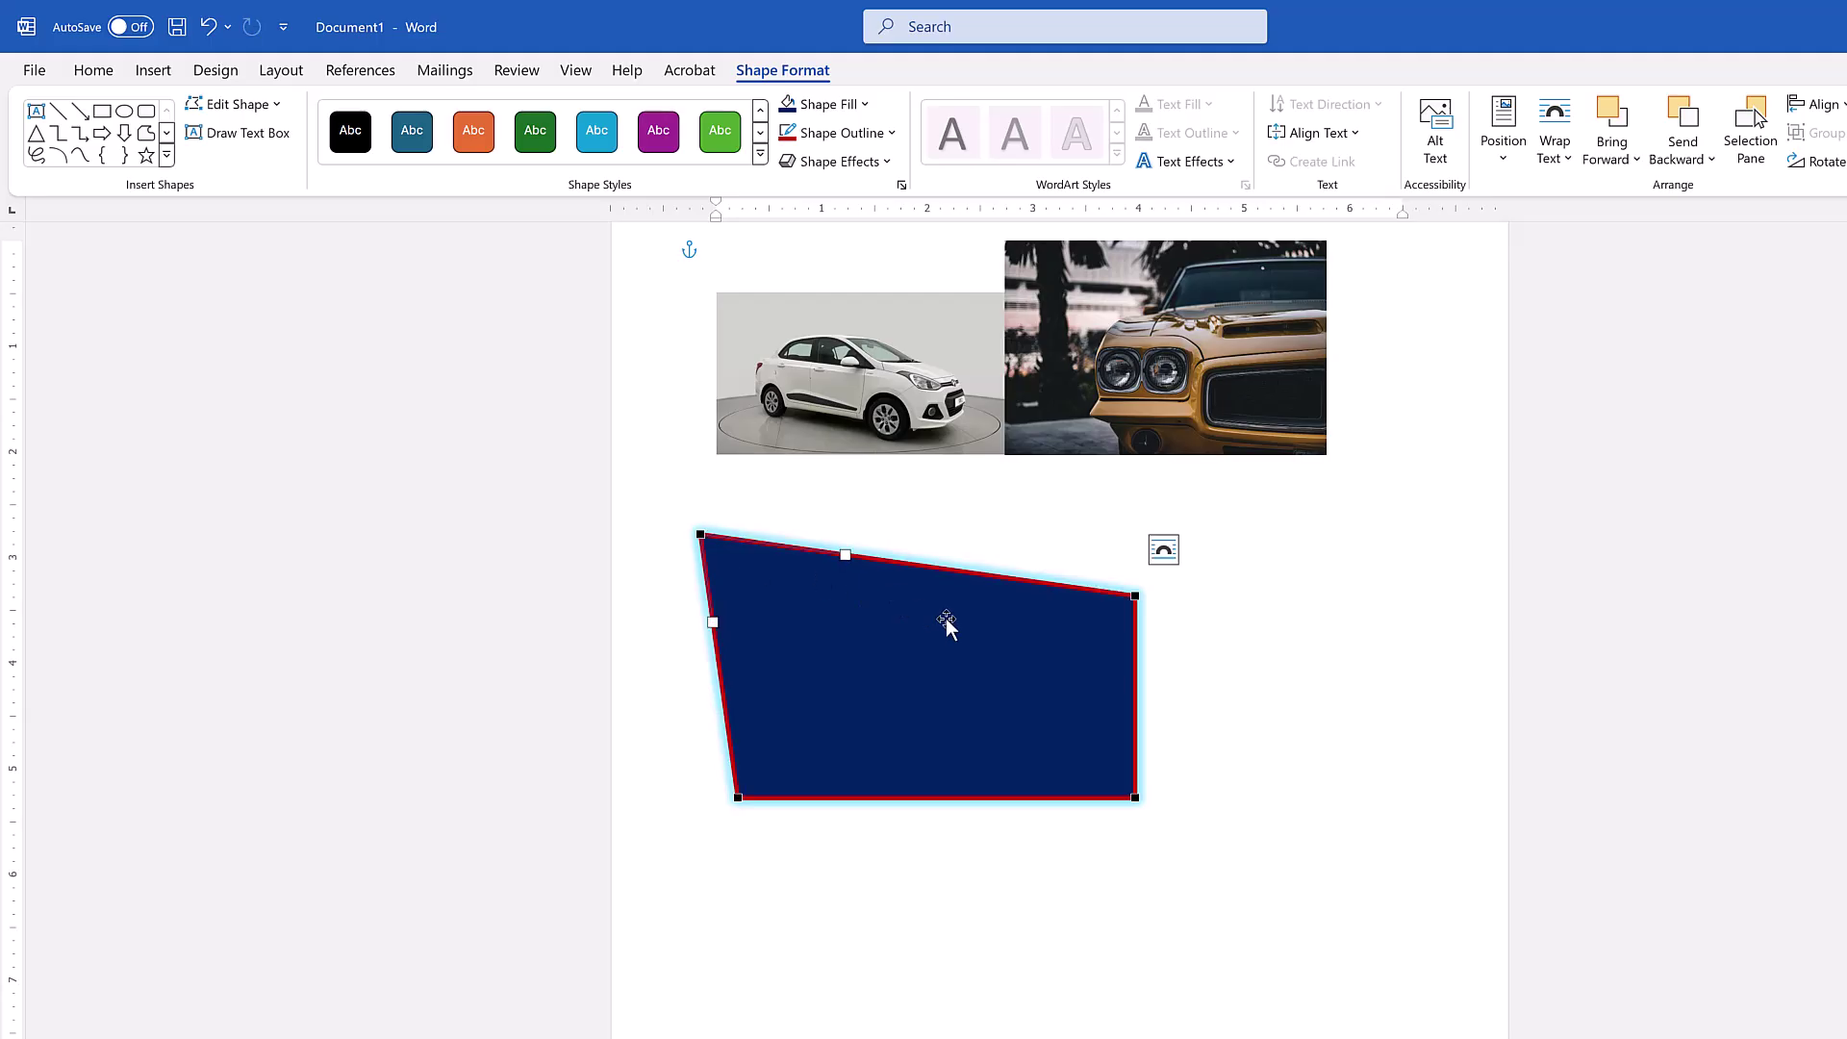
{"action": "left_click_drag", "start_coordinate": [1133, 799], "coordinate": [1212, 855]}
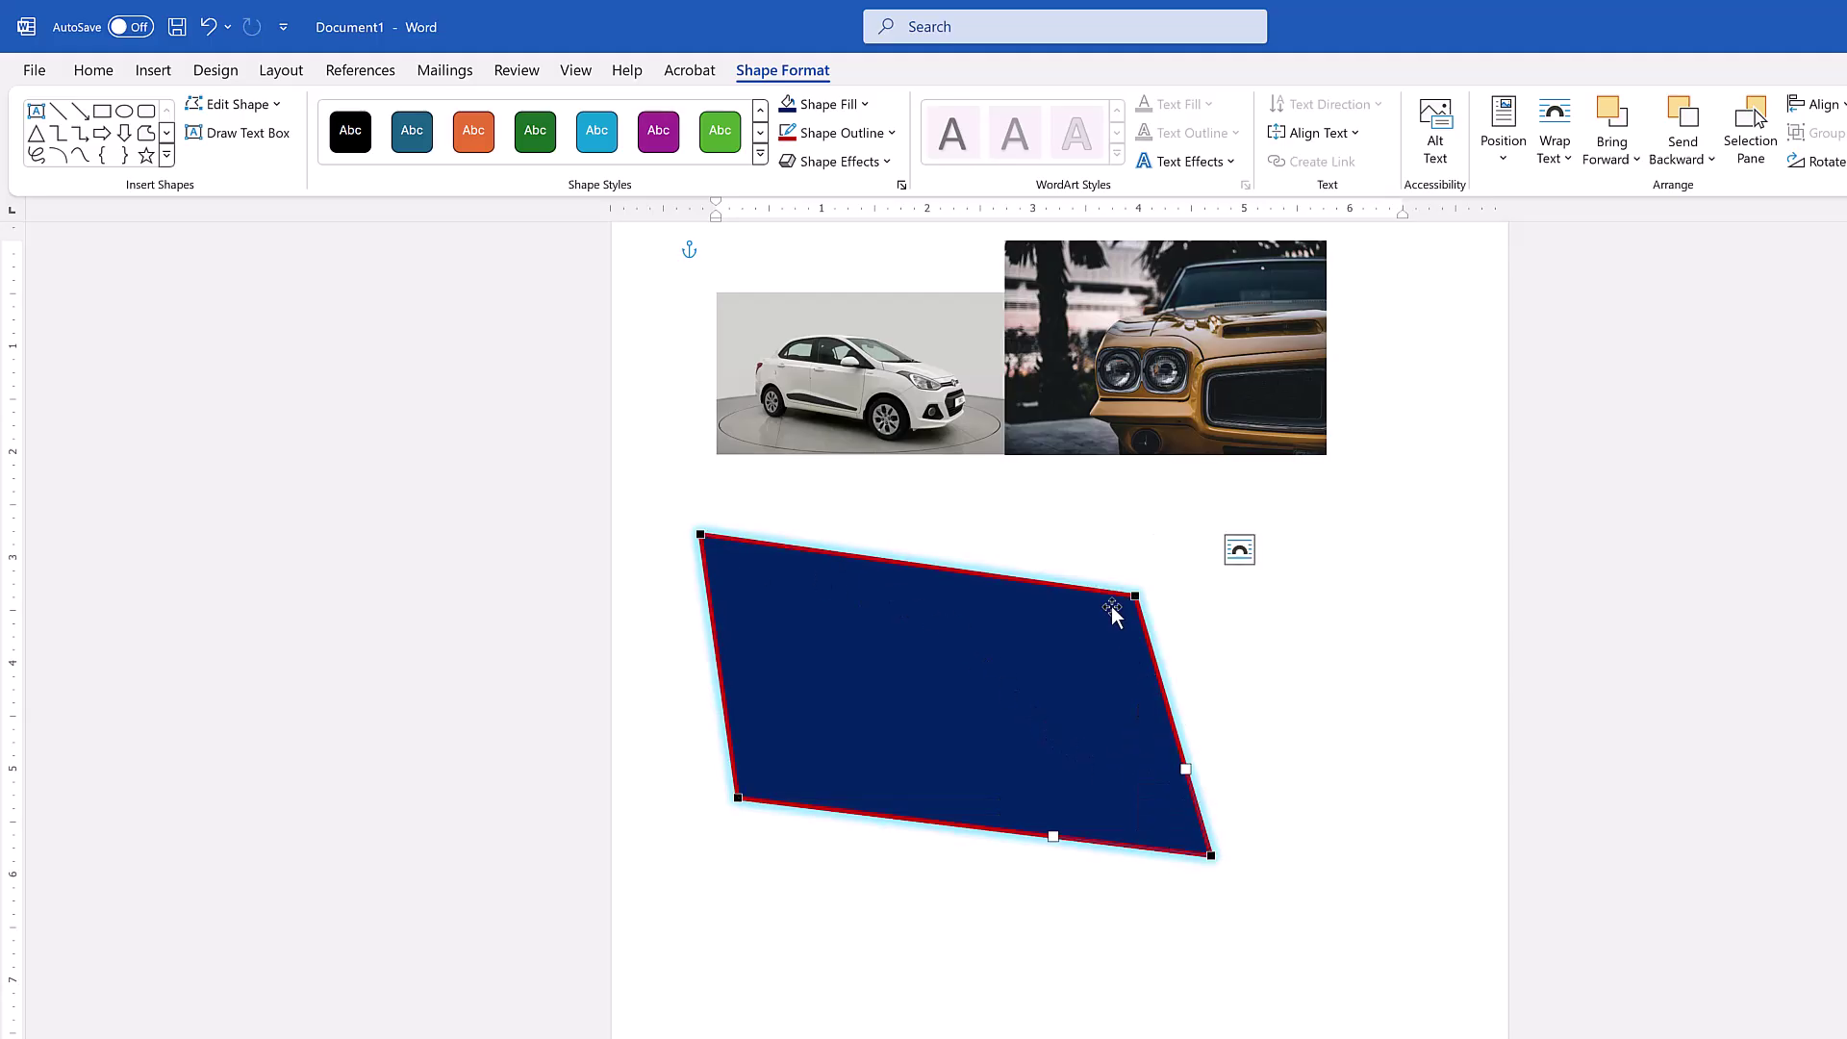
Step: Edit the shape's points, pulling its upper-right and lower-left corners inward and curving all four edges toward its center
{"action": "left_click_drag", "start_coordinate": [1135, 595], "coordinate": [985, 623]}
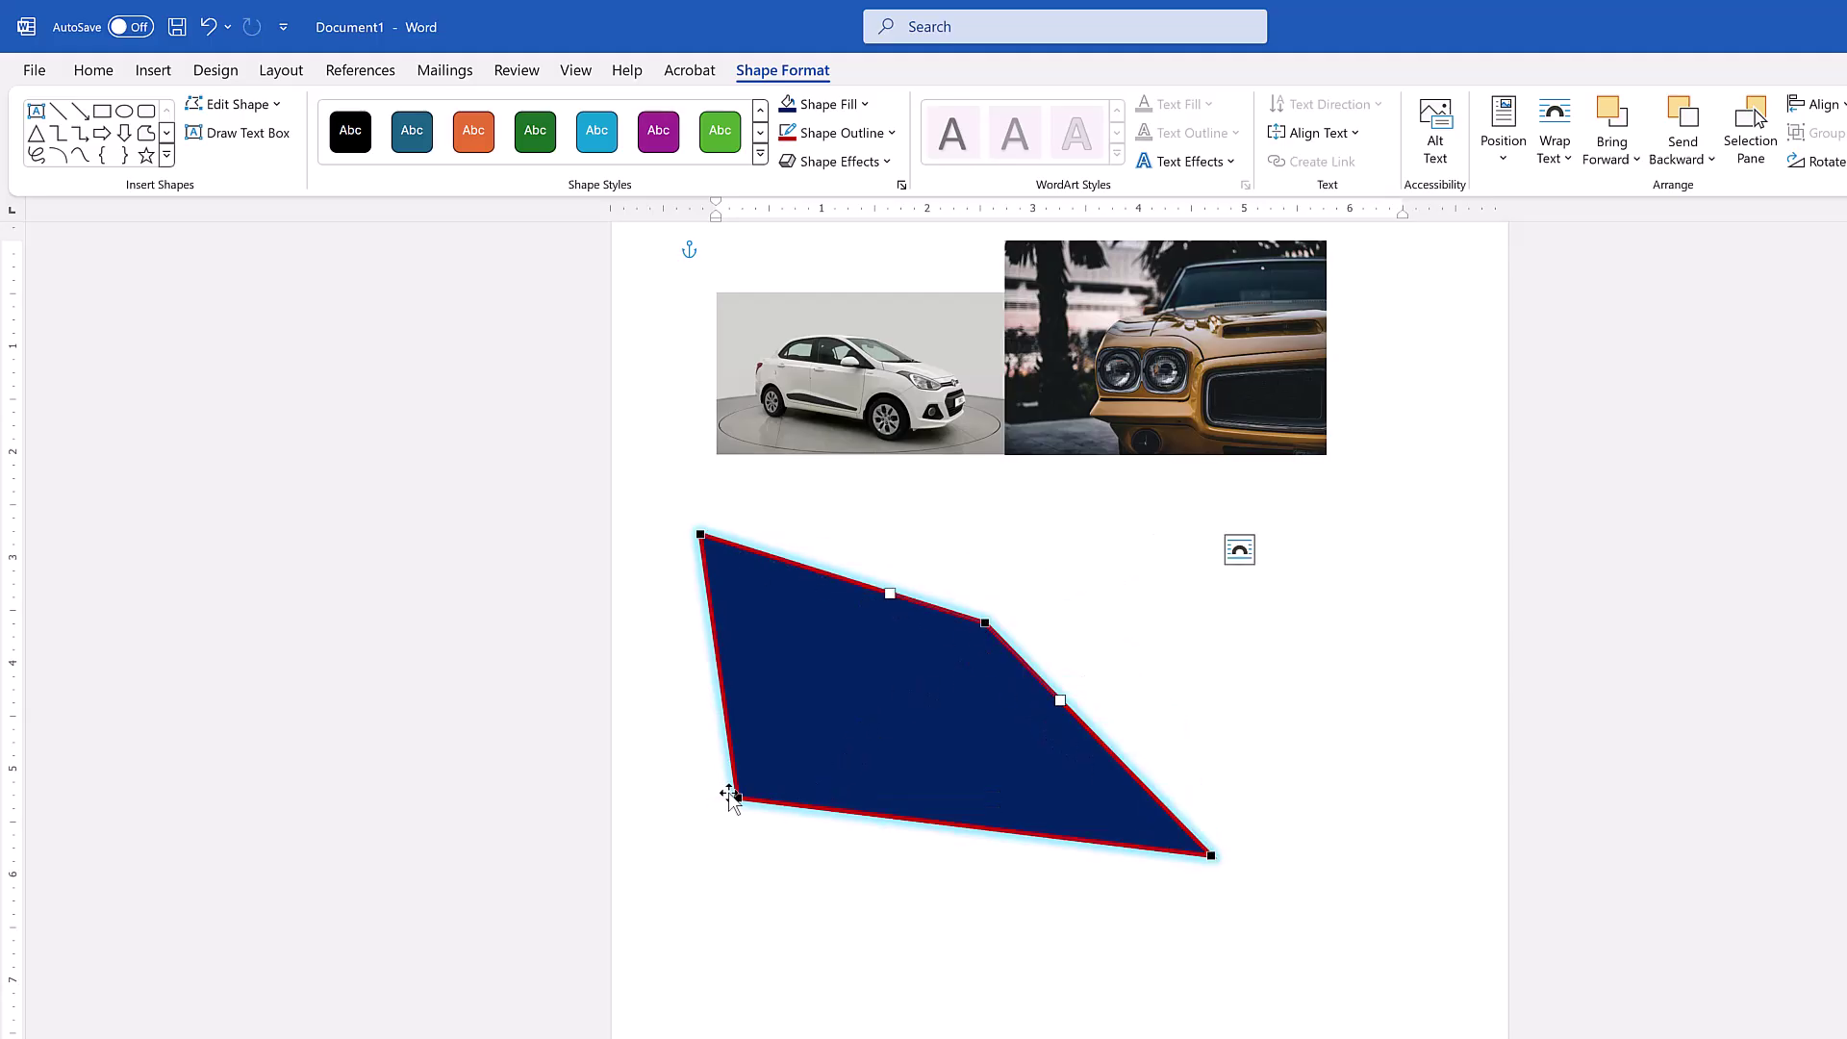
{"action": "left_click_drag", "start_coordinate": [738, 798], "coordinate": [833, 774]}
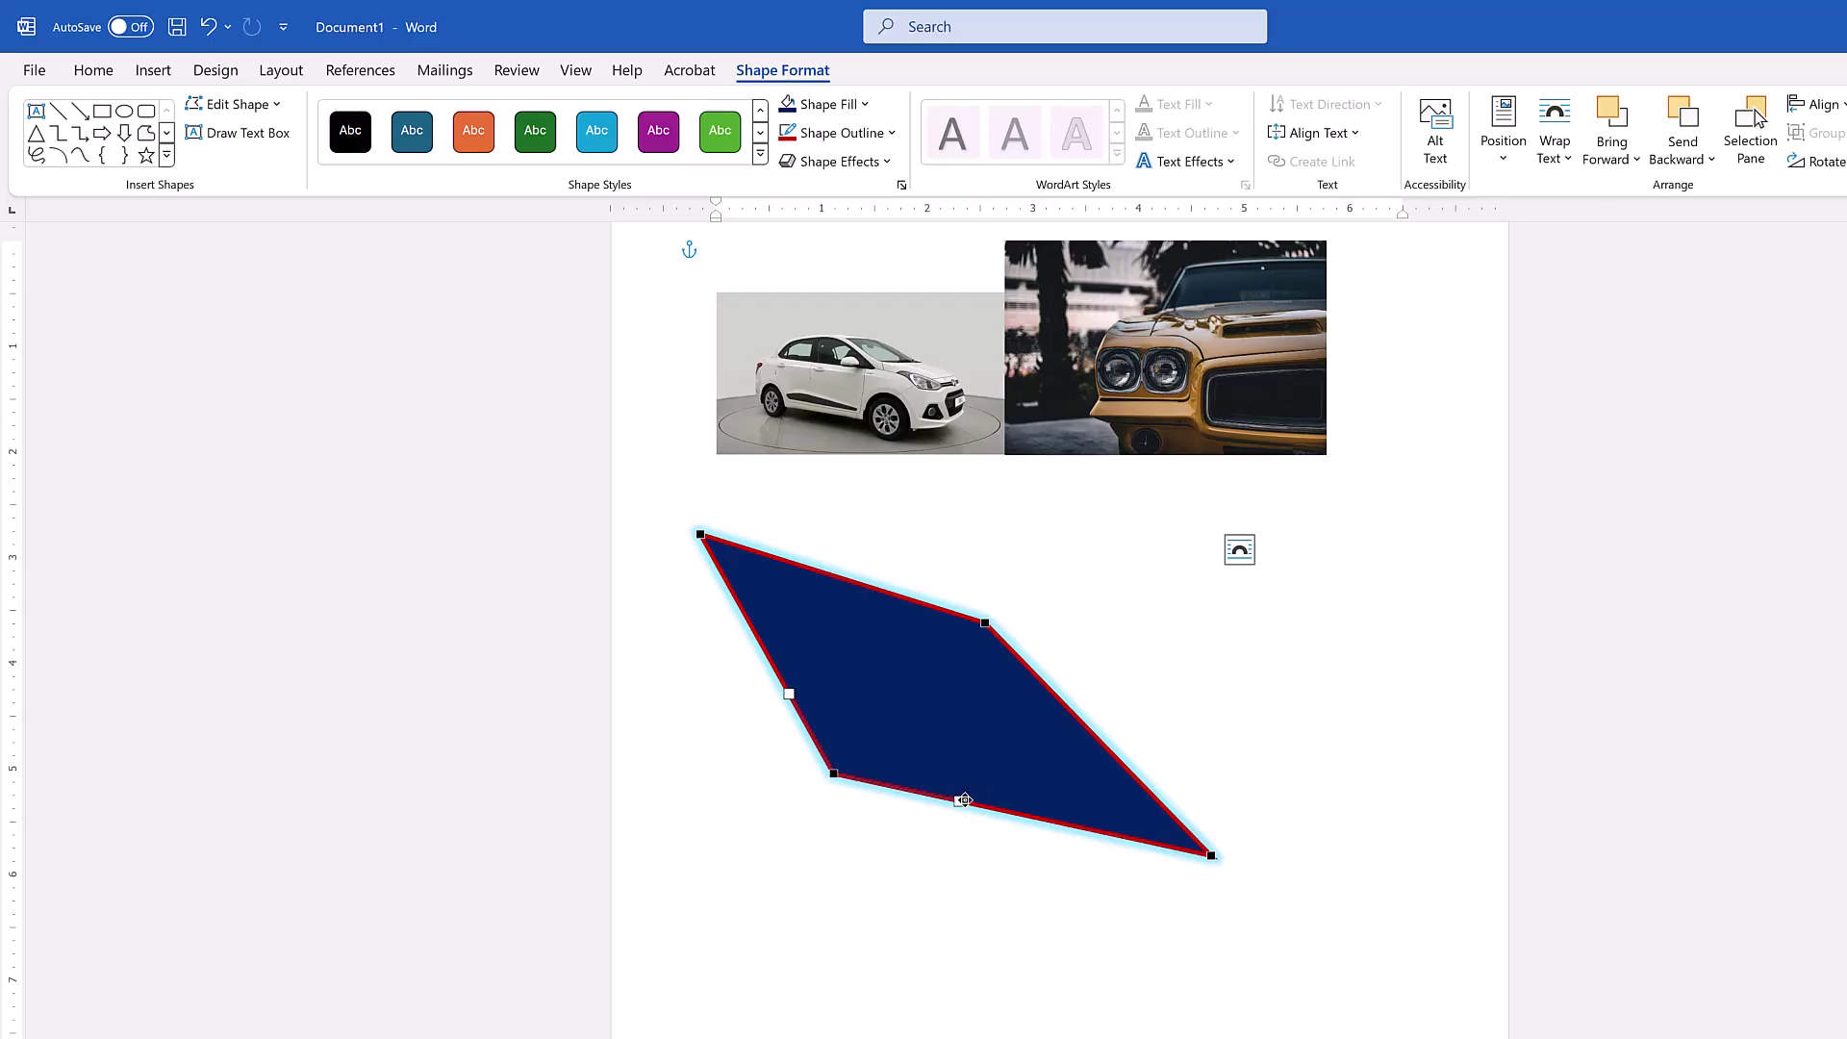
{"action": "left_click_drag", "start_coordinate": [960, 801], "coordinate": [978, 716]}
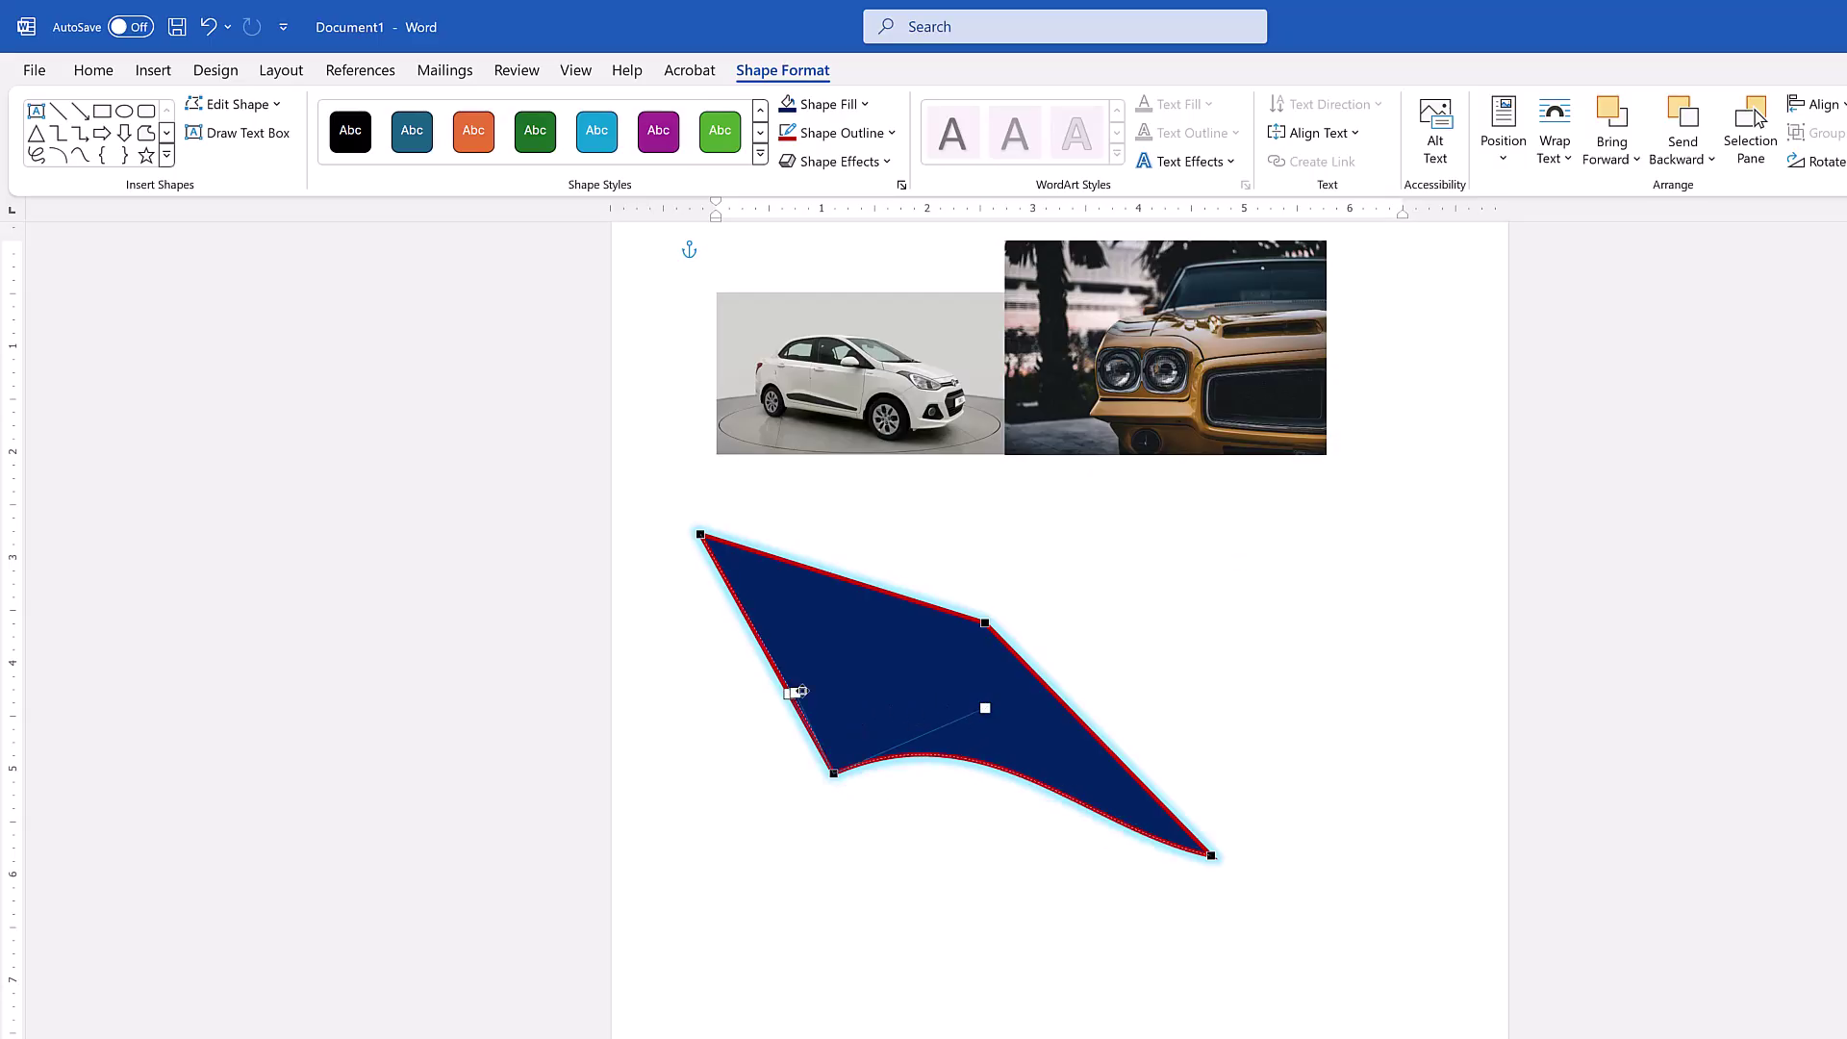
{"action": "left_click_drag", "start_coordinate": [789, 693], "coordinate": [990, 614]}
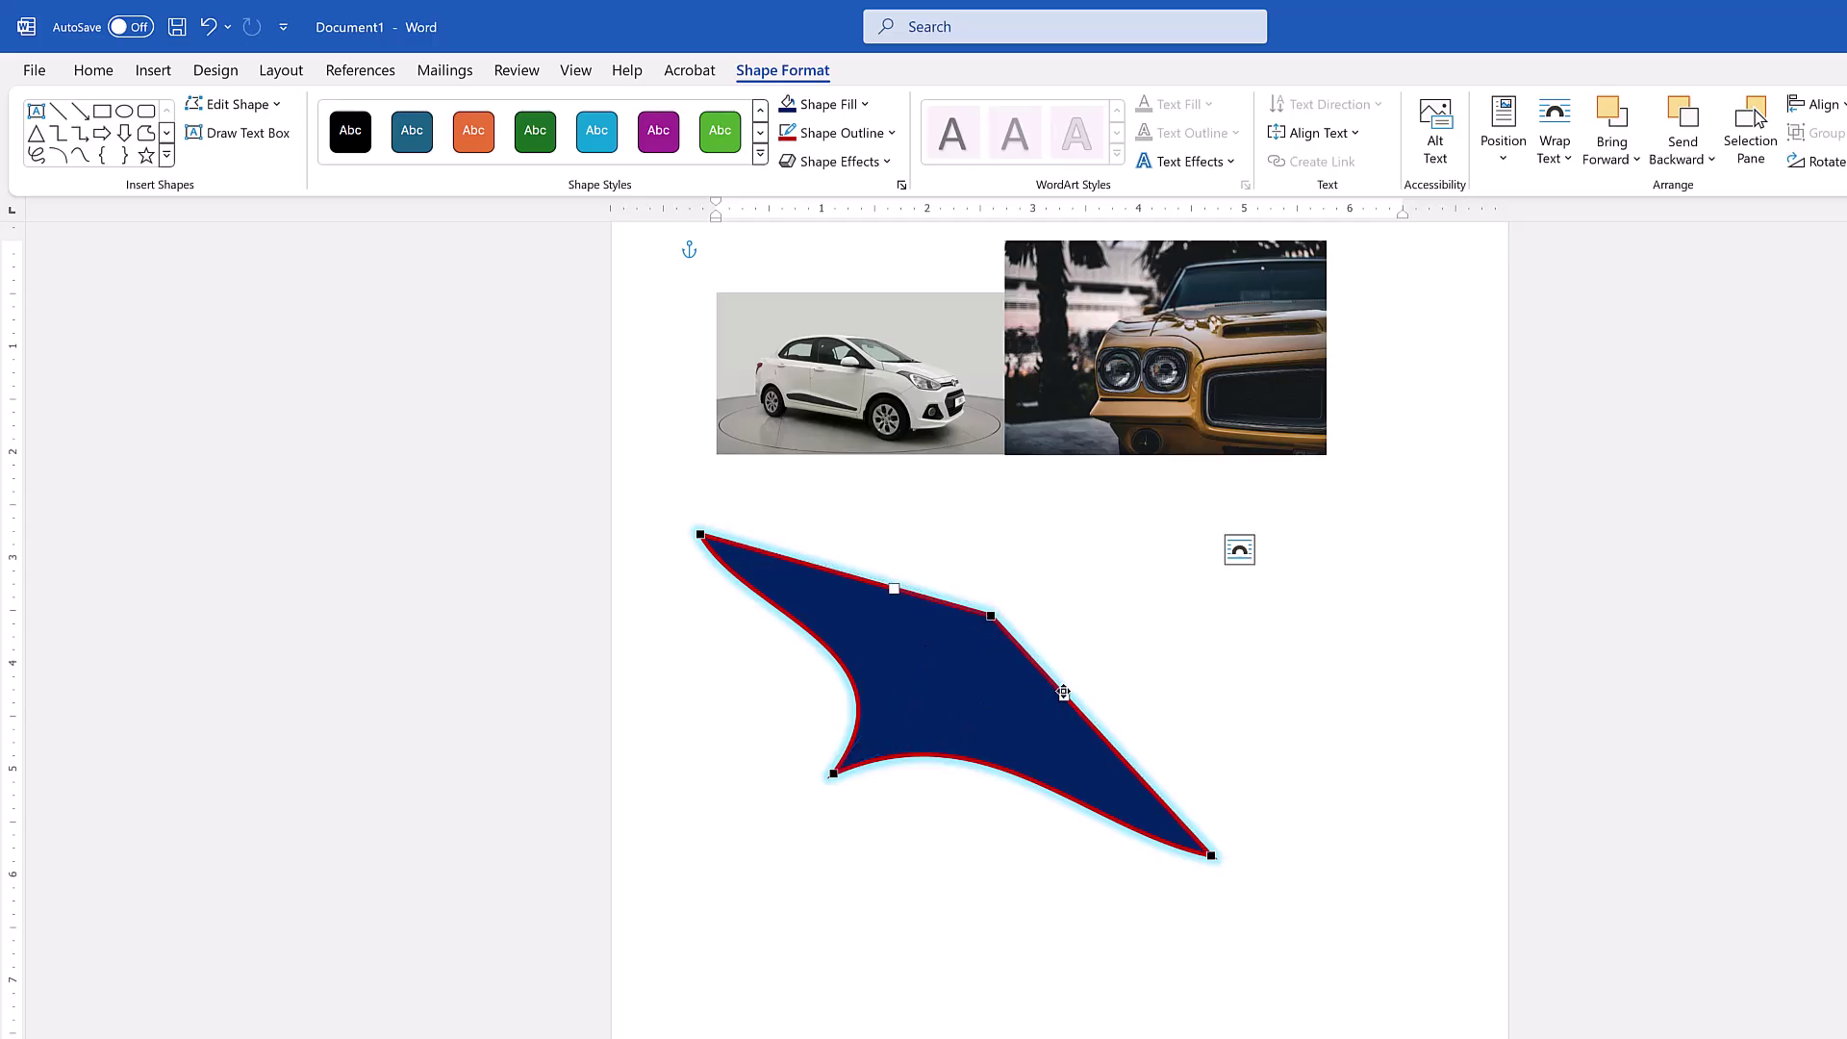
{"action": "left_click_drag", "start_coordinate": [1064, 694], "coordinate": [965, 695]}
{"action": "left_click_drag", "start_coordinate": [894, 589], "coordinate": [899, 672]}
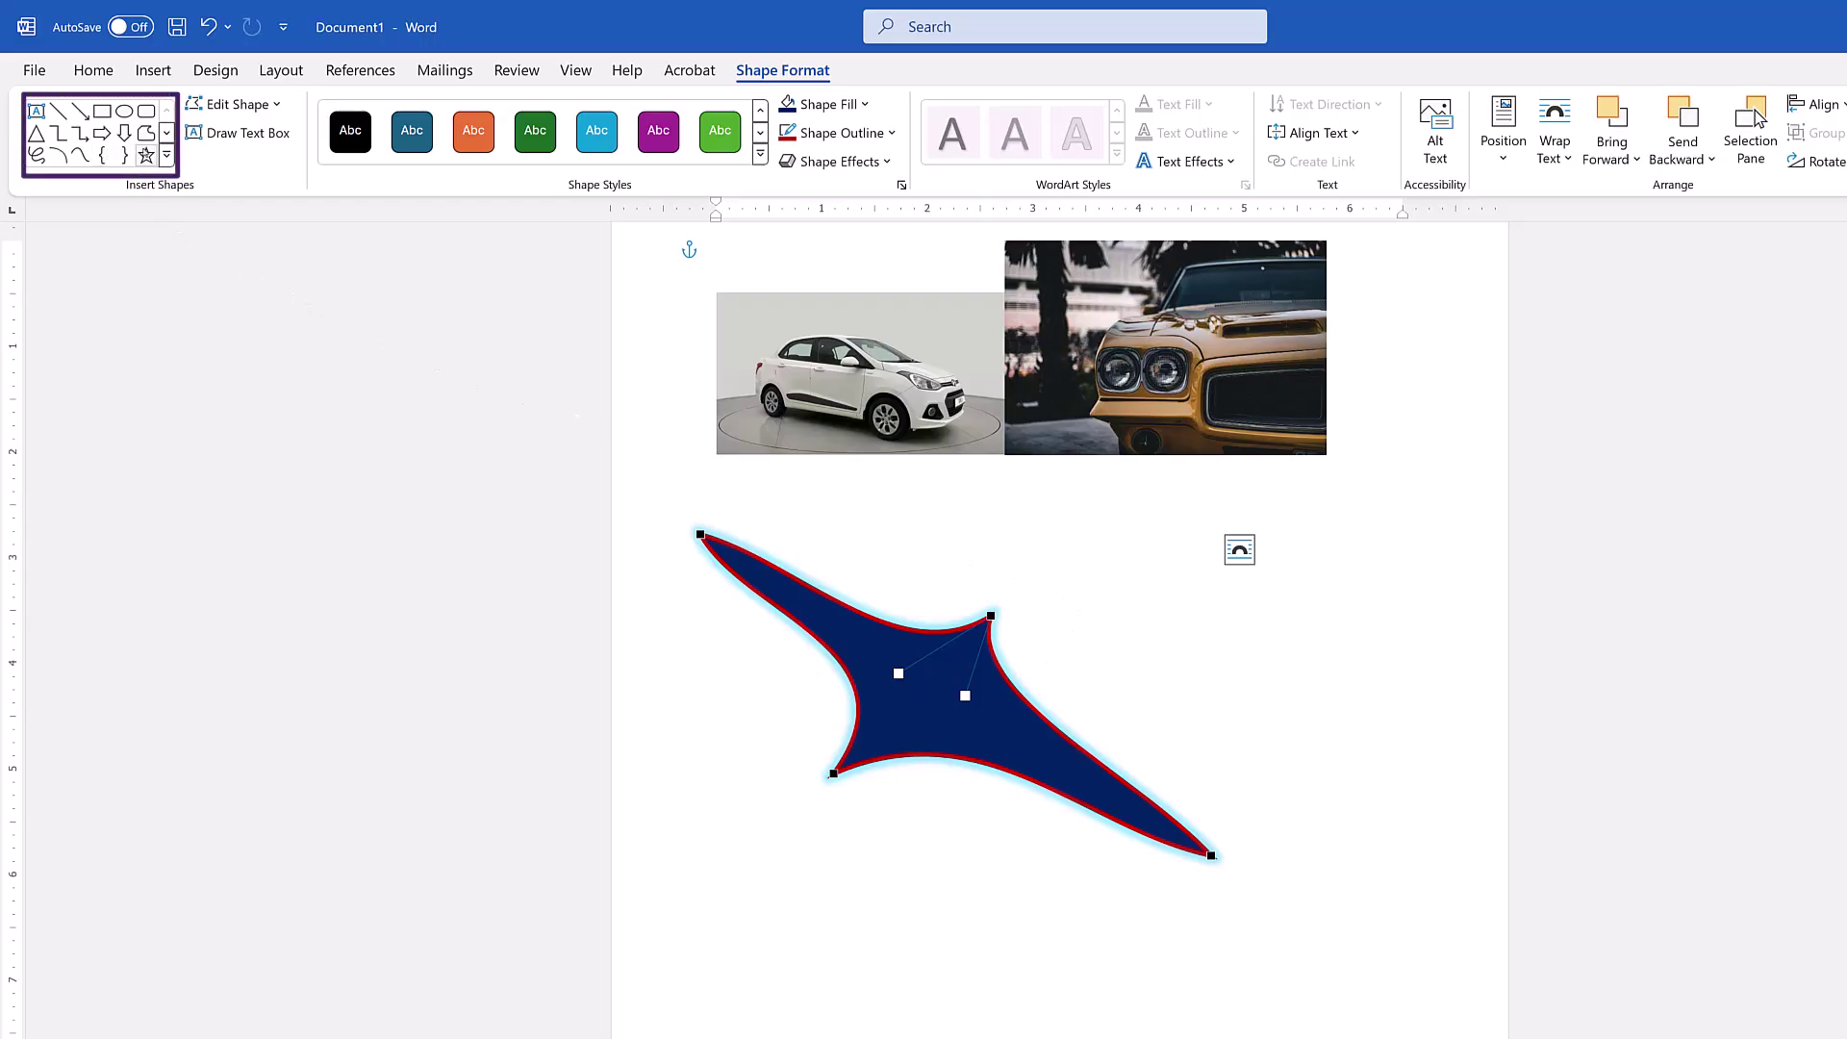
Step: Draw a winding freeform shape with a flag-like upper end below the edited star-like shape
{"action": "left_click", "coordinate": [166, 155]}
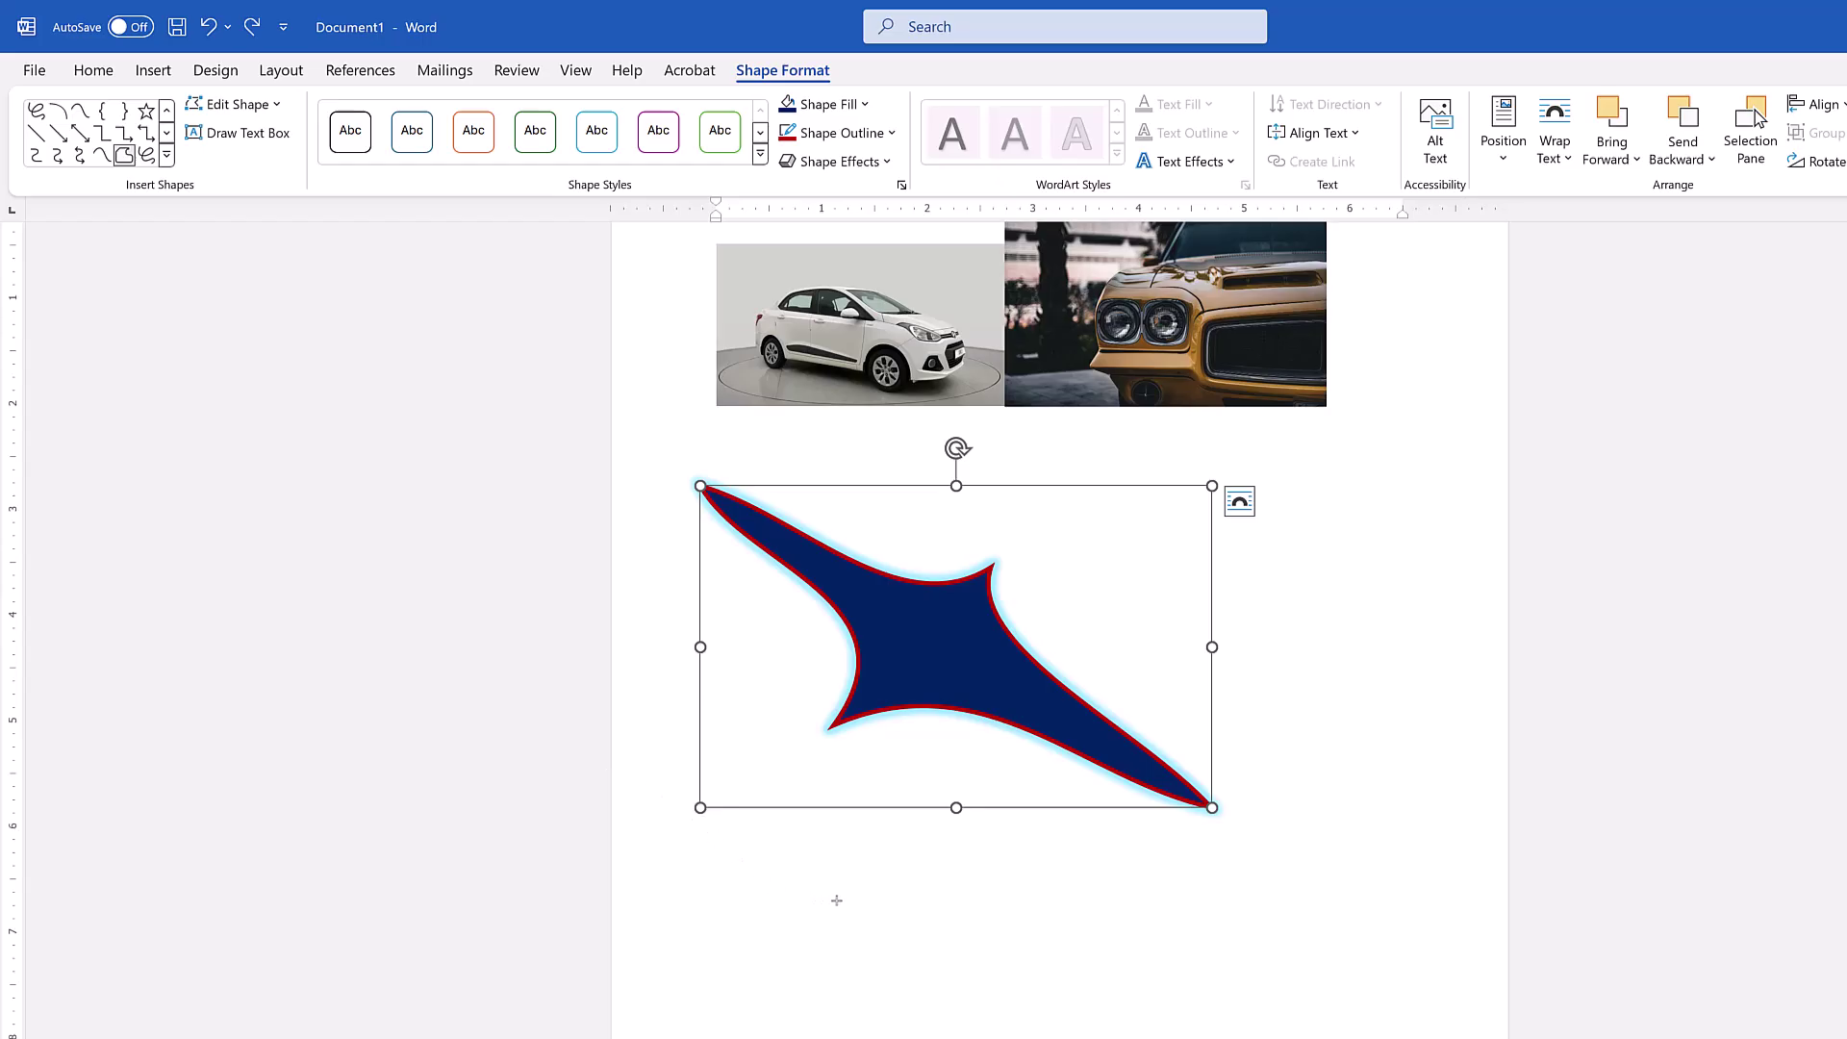
{"action": "scroll", "coordinate": [963, 938], "scroll_direction": "down", "scroll_amount": 3}
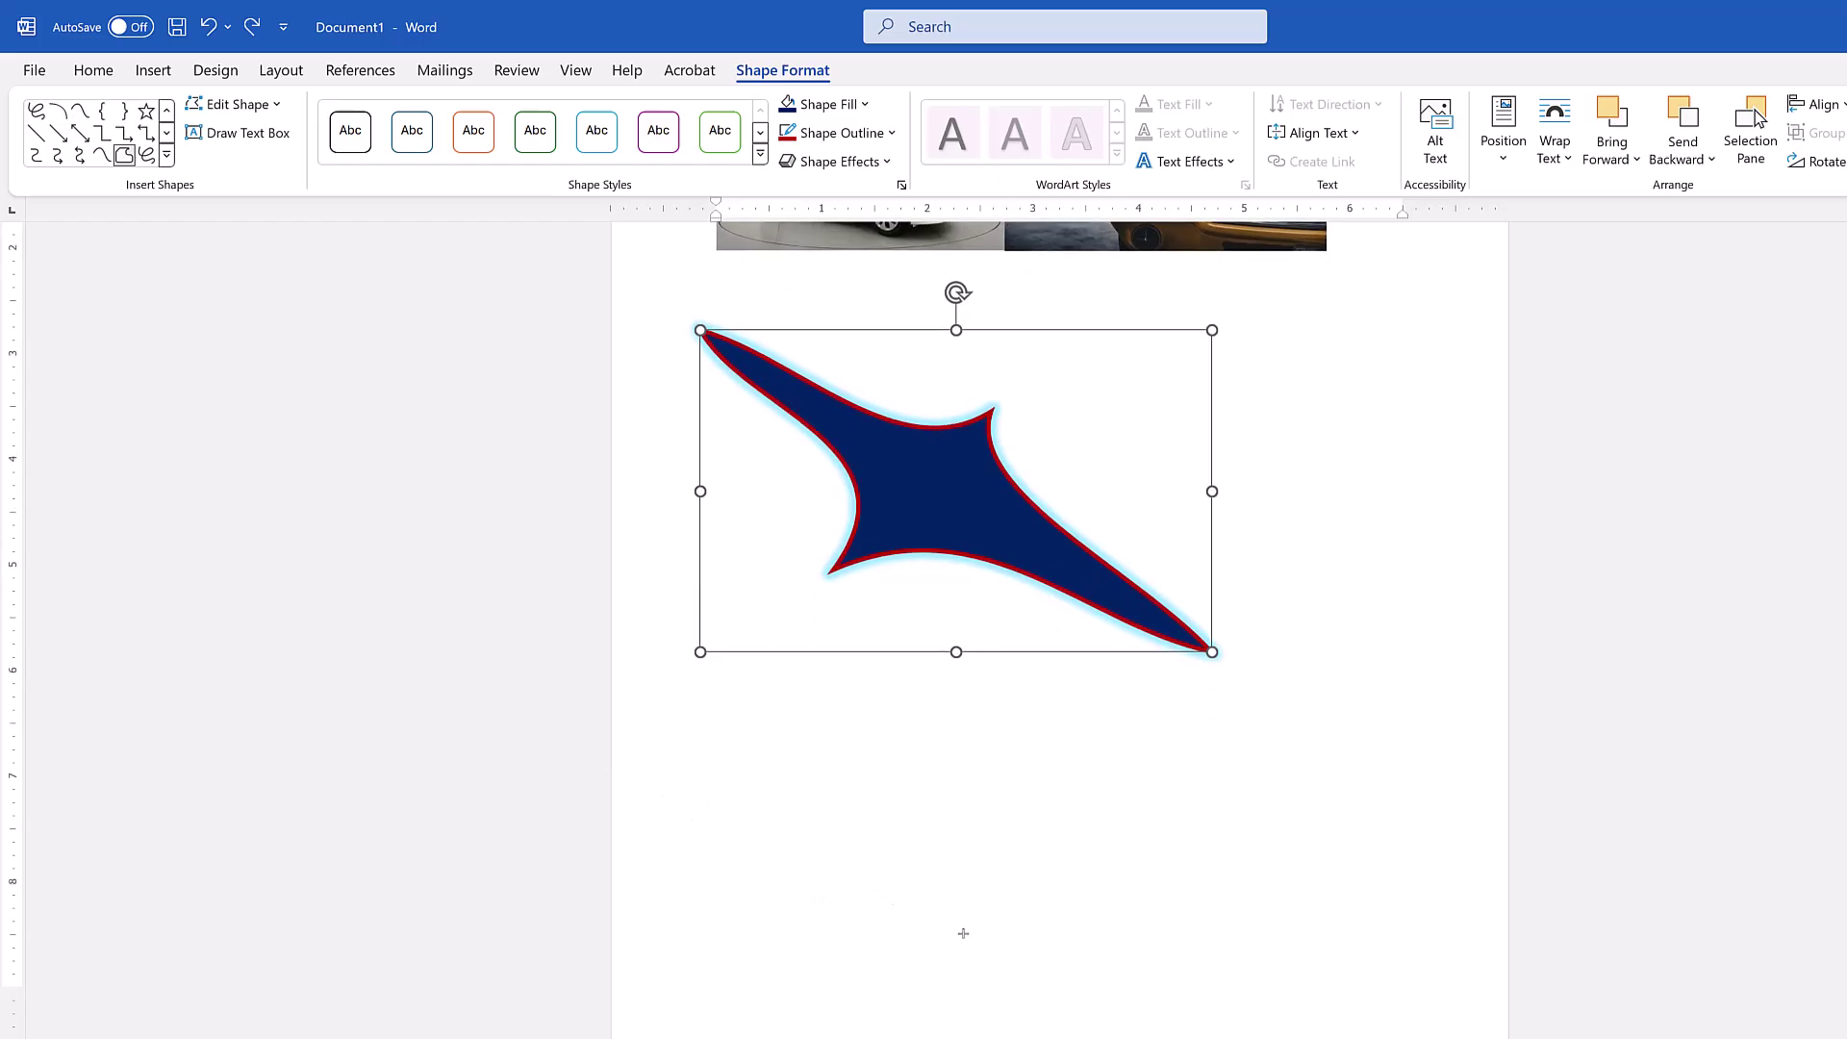
{"action": "mouse_move", "coordinate": [726, 1008]}
{"action": "left_mouse_down"}
{"action": "mouse_move", "coordinate": [747, 925]}
{"action": "mouse_move", "coordinate": [833, 947]}
{"action": "mouse_move", "coordinate": [968, 864]}
{"action": "mouse_move", "coordinate": [961, 718]}
{"action": "mouse_move", "coordinate": [1040, 720]}
{"action": "mouse_move", "coordinate": [1038, 769]}
{"action": "mouse_move", "coordinate": [979, 772]}
{"action": "mouse_move", "coordinate": [987, 873]}
{"action": "mouse_move", "coordinate": [916, 948]}
{"action": "mouse_move", "coordinate": [854, 975]}
{"action": "mouse_move", "coordinate": [775, 948]}
{"action": "mouse_move", "coordinate": [743, 973]}
{"action": "mouse_move", "coordinate": [746, 1010]}
{"action": "mouse_move", "coordinate": [725, 1005]}
{"action": "left_mouse_up"}
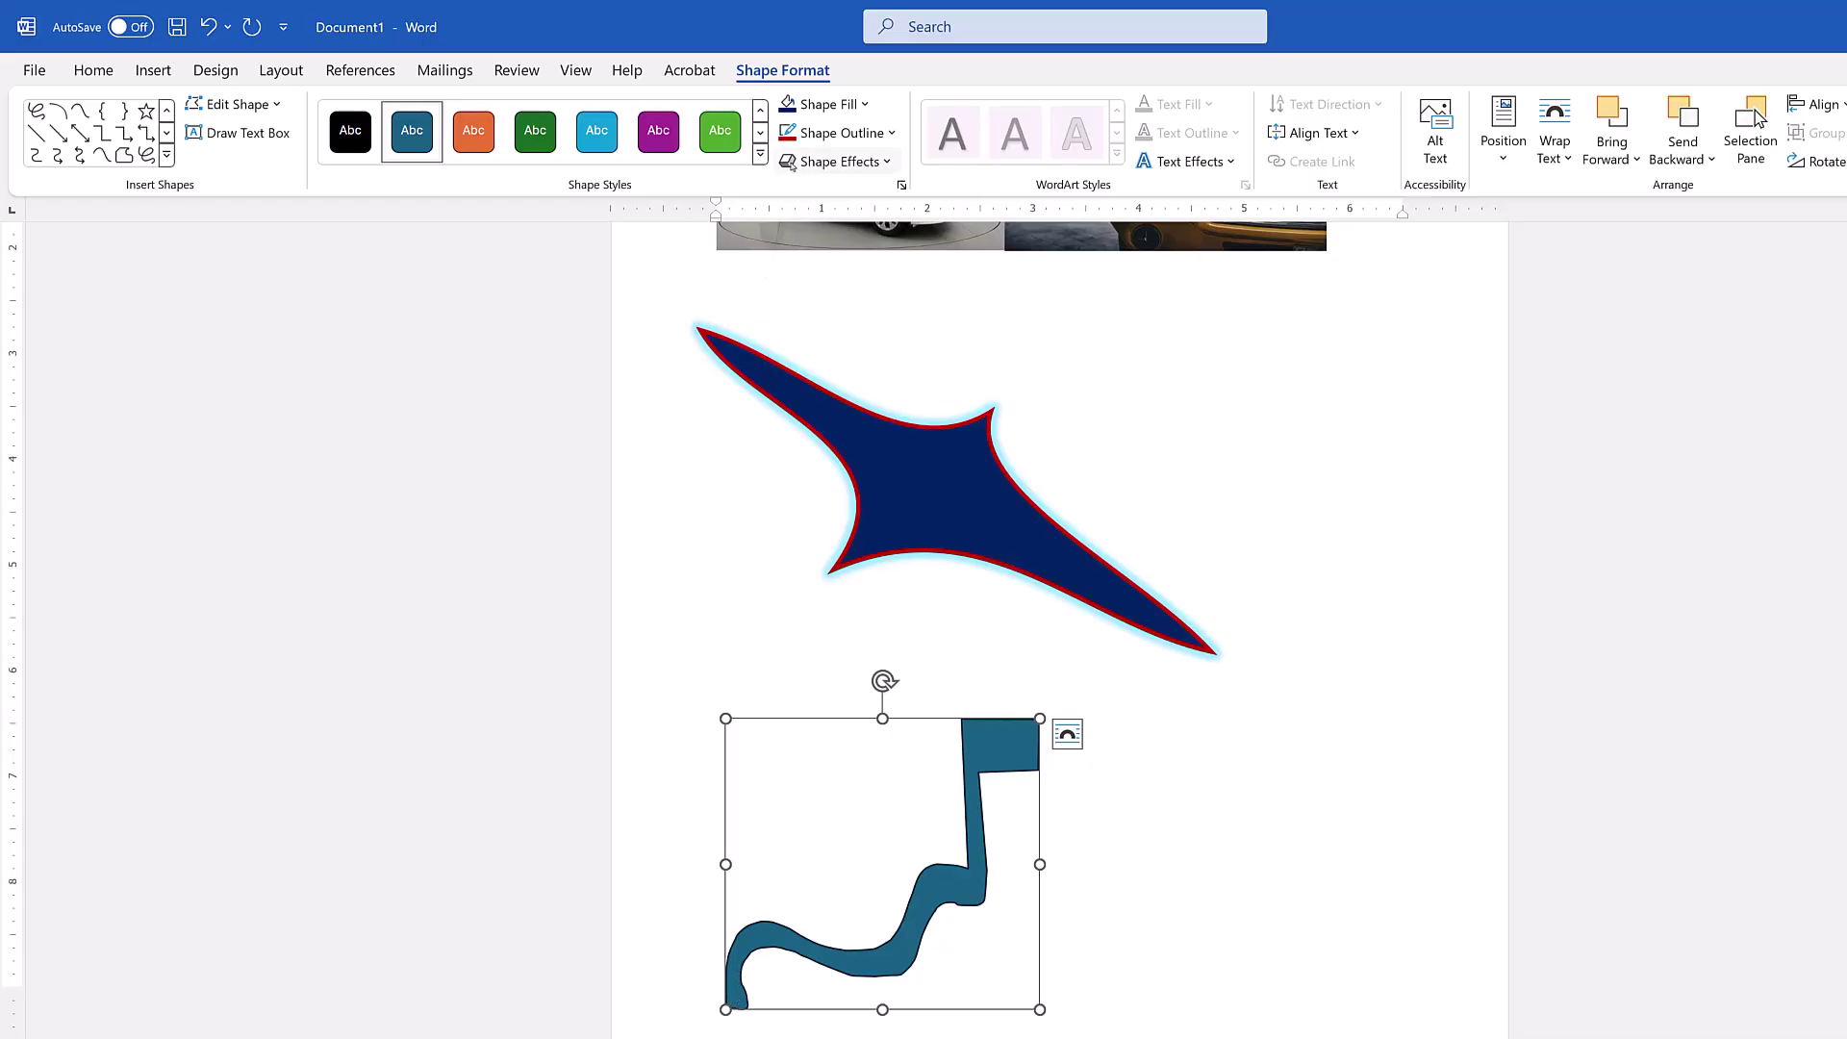
Step: Fill the freeform shape with dark blue and give it a 3 pt dark red outline
{"action": "left_click", "coordinate": [813, 104]}
{"action": "left_click", "coordinate": [837, 133]}
{"action": "left_click", "coordinate": [892, 133]}
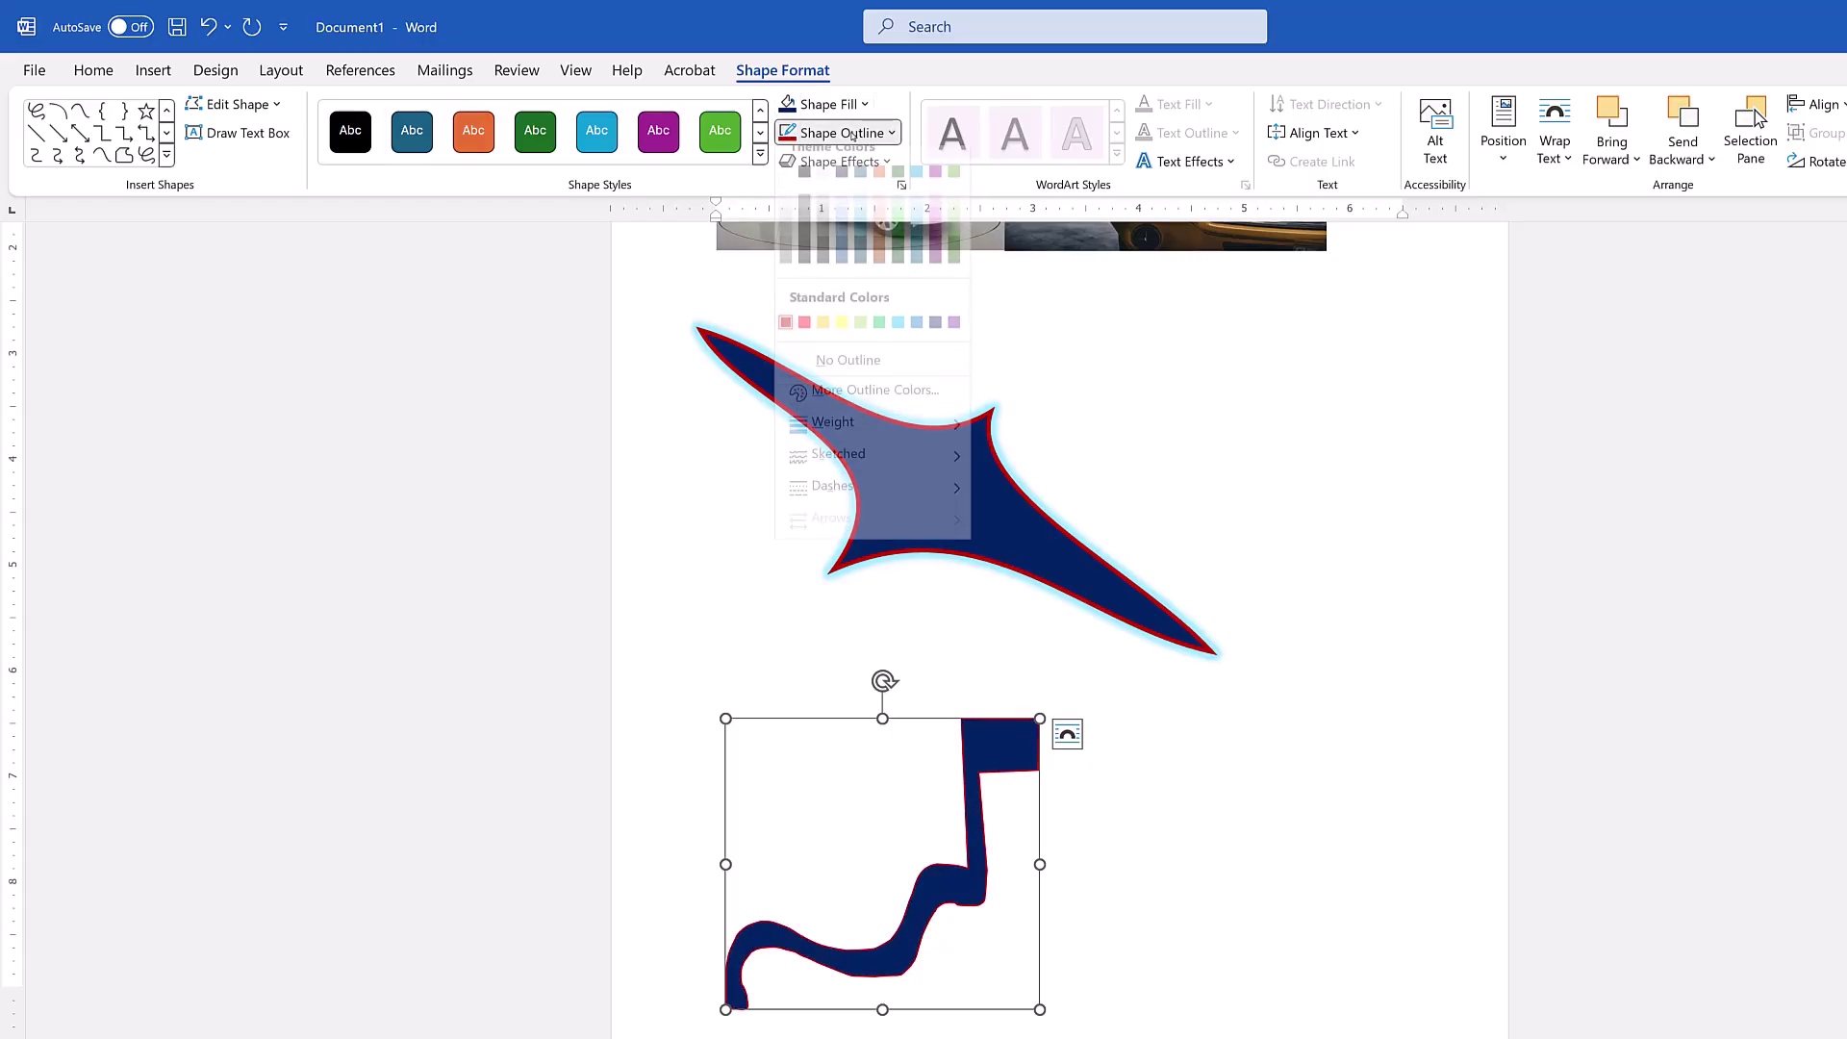
{"action": "mouse_move", "coordinate": [866, 441]}
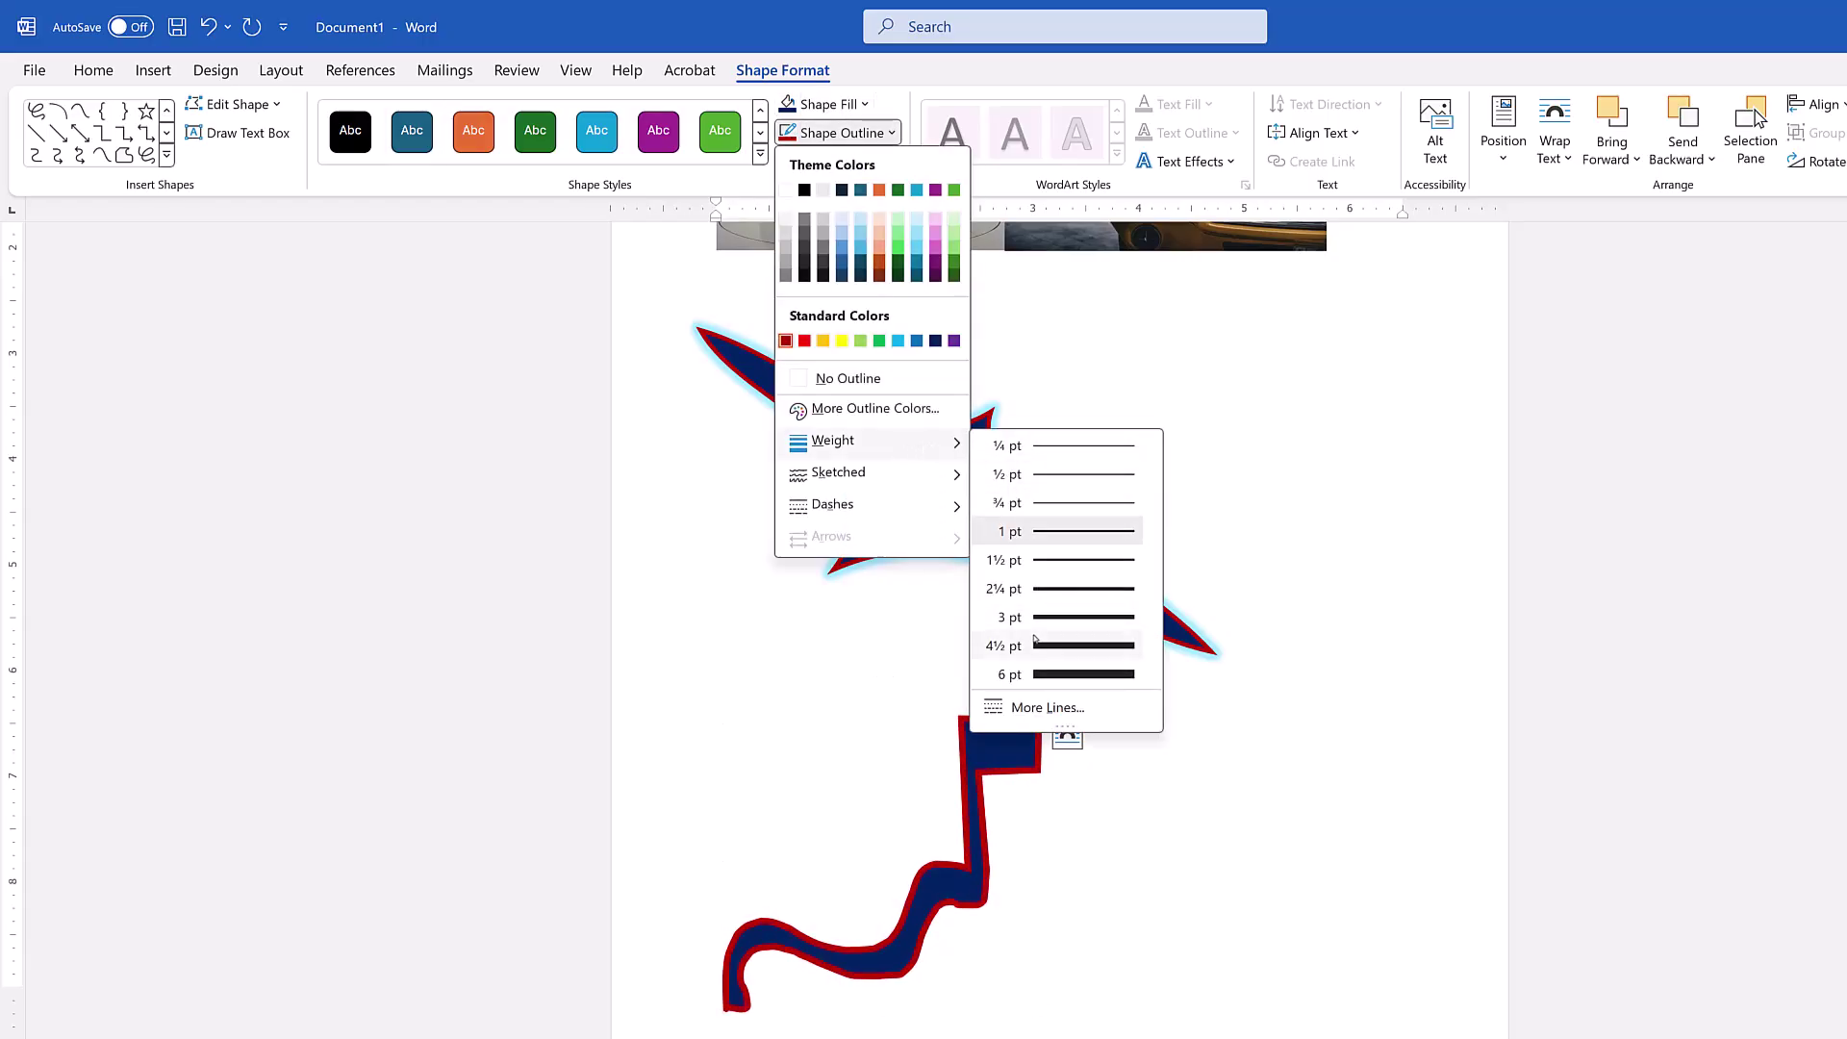
{"action": "left_click", "coordinate": [1032, 625]}
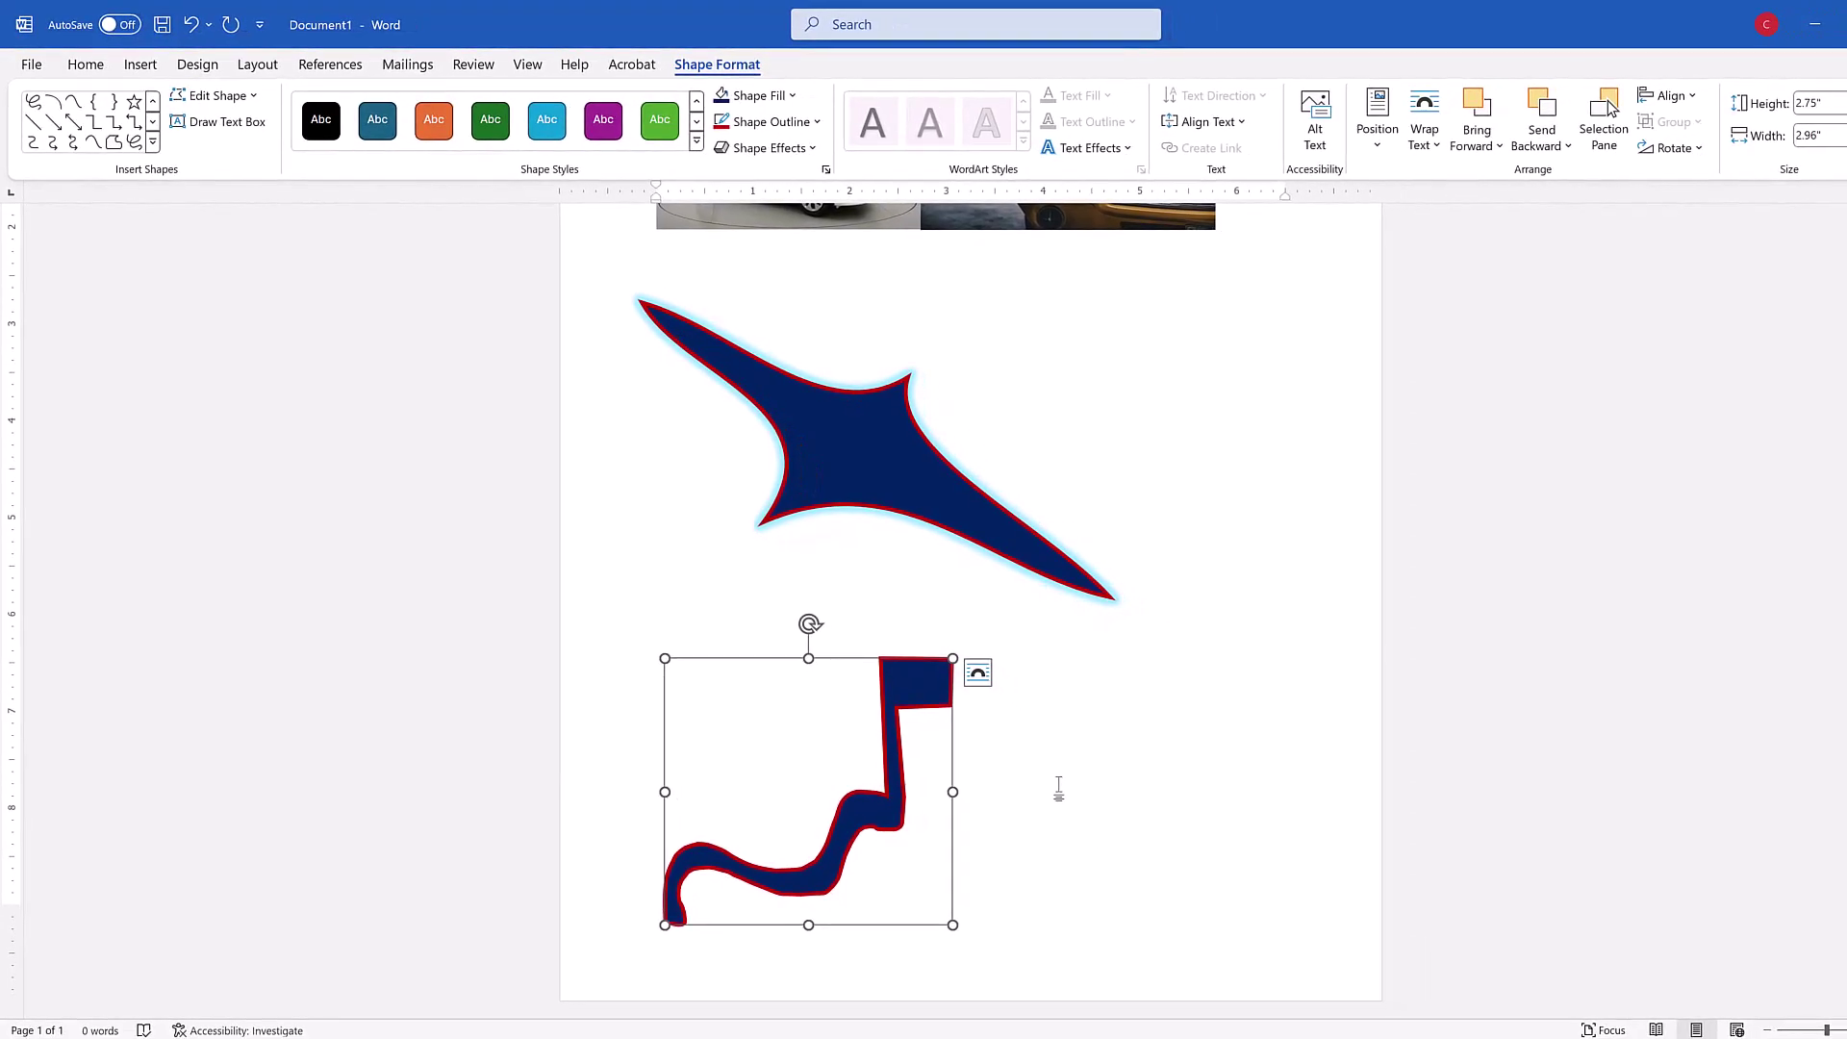
Step: Search the stock icons for "car" and insert the car icon into the document
{"action": "left_click", "coordinate": [141, 65]}
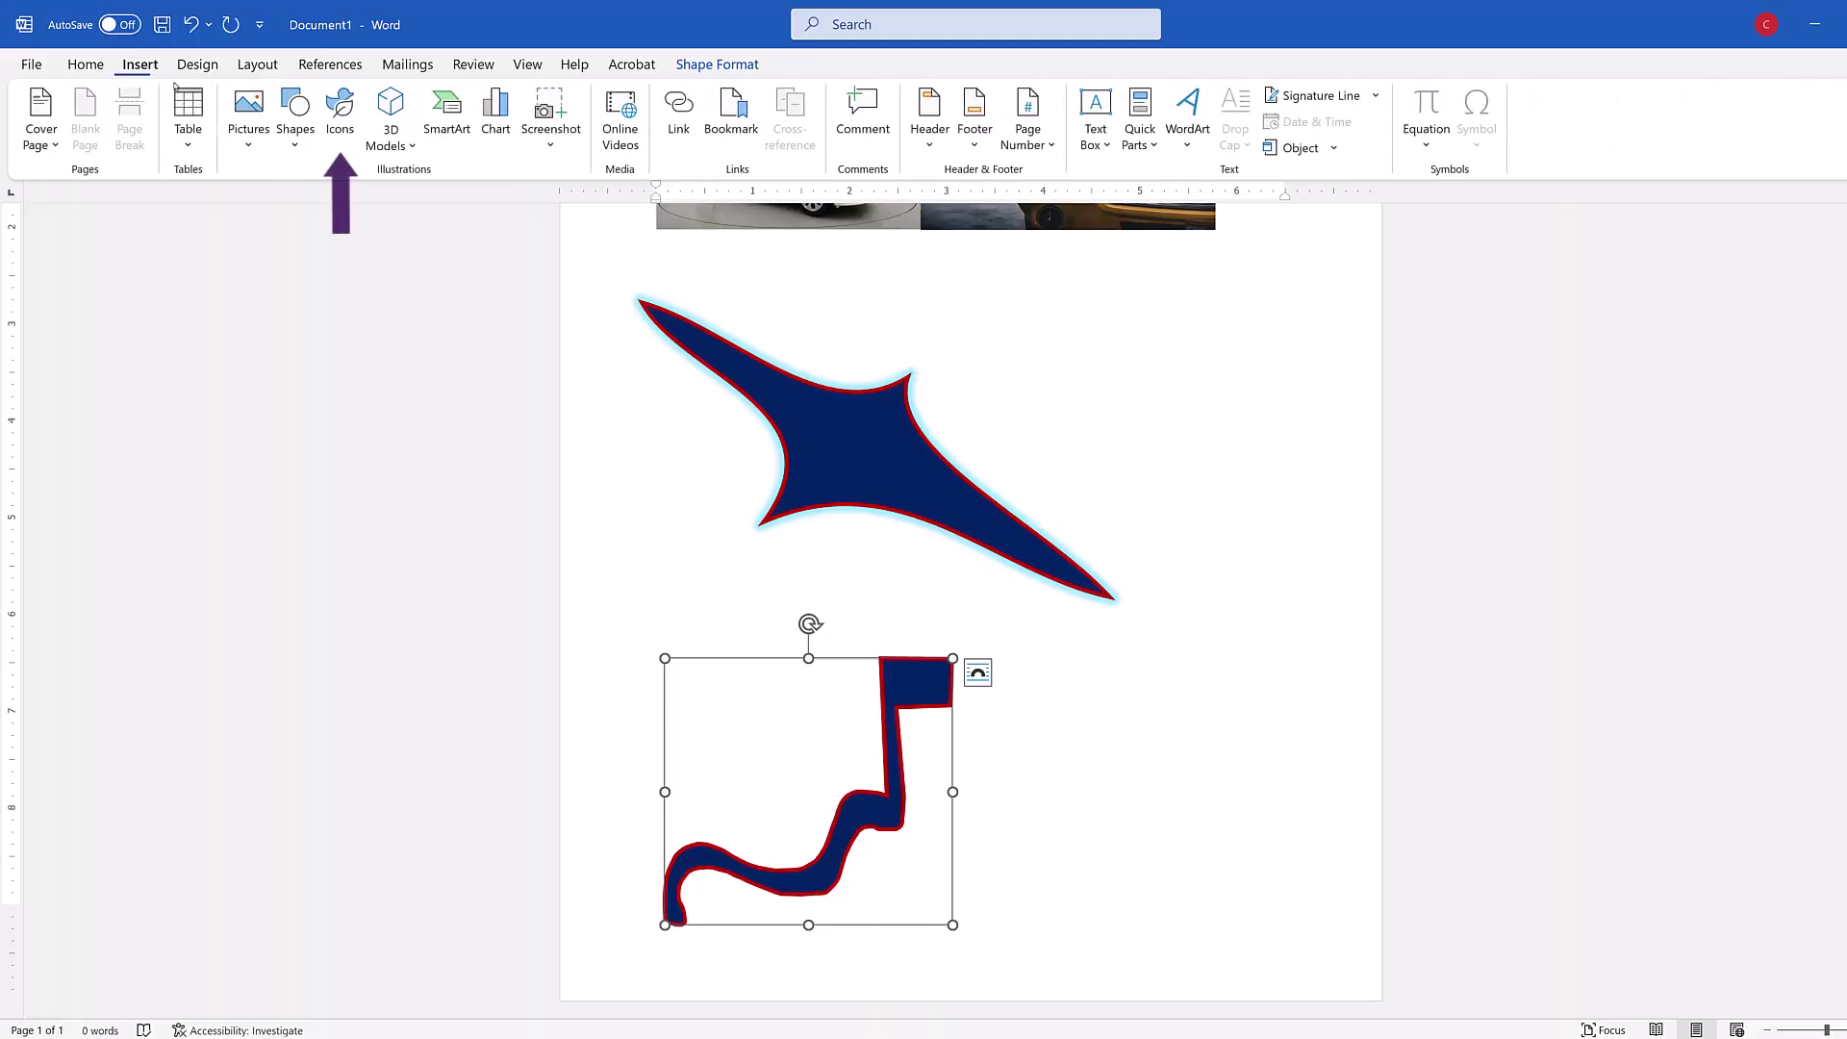
{"action": "left_click", "coordinate": [341, 130]}
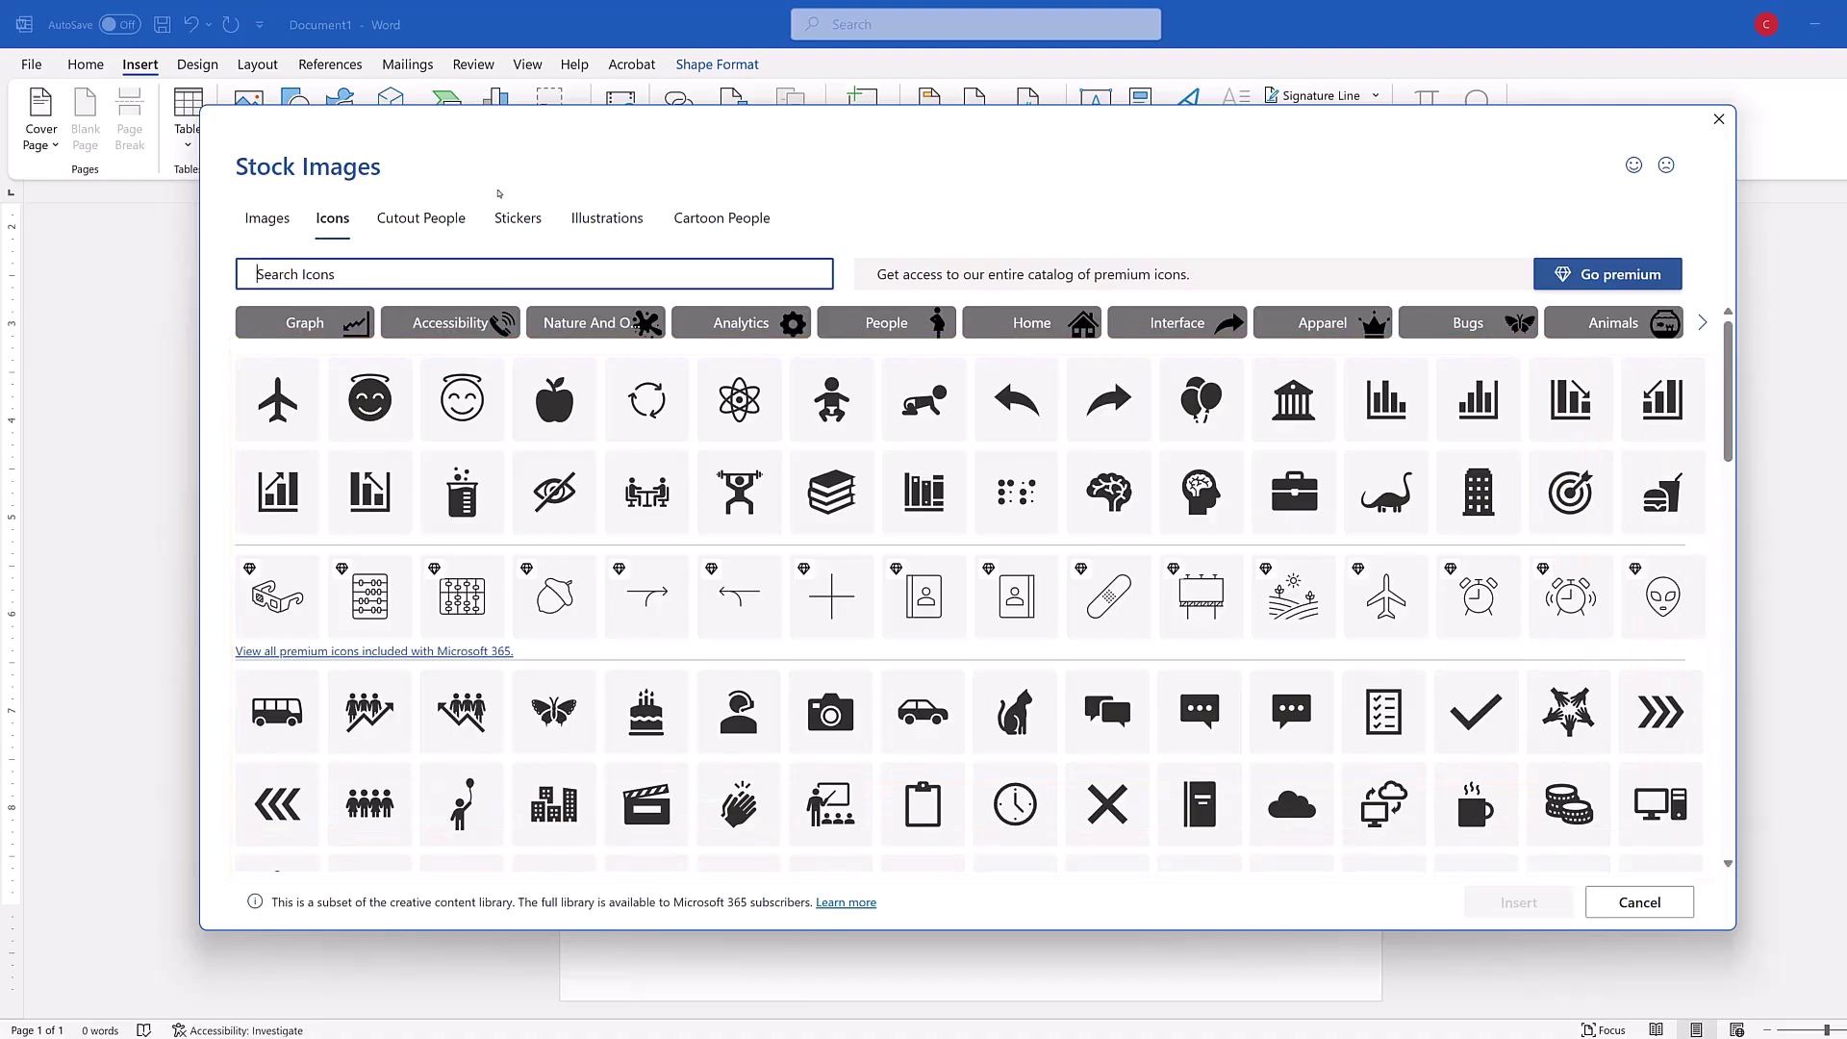
{"action": "type", "text": "car"}
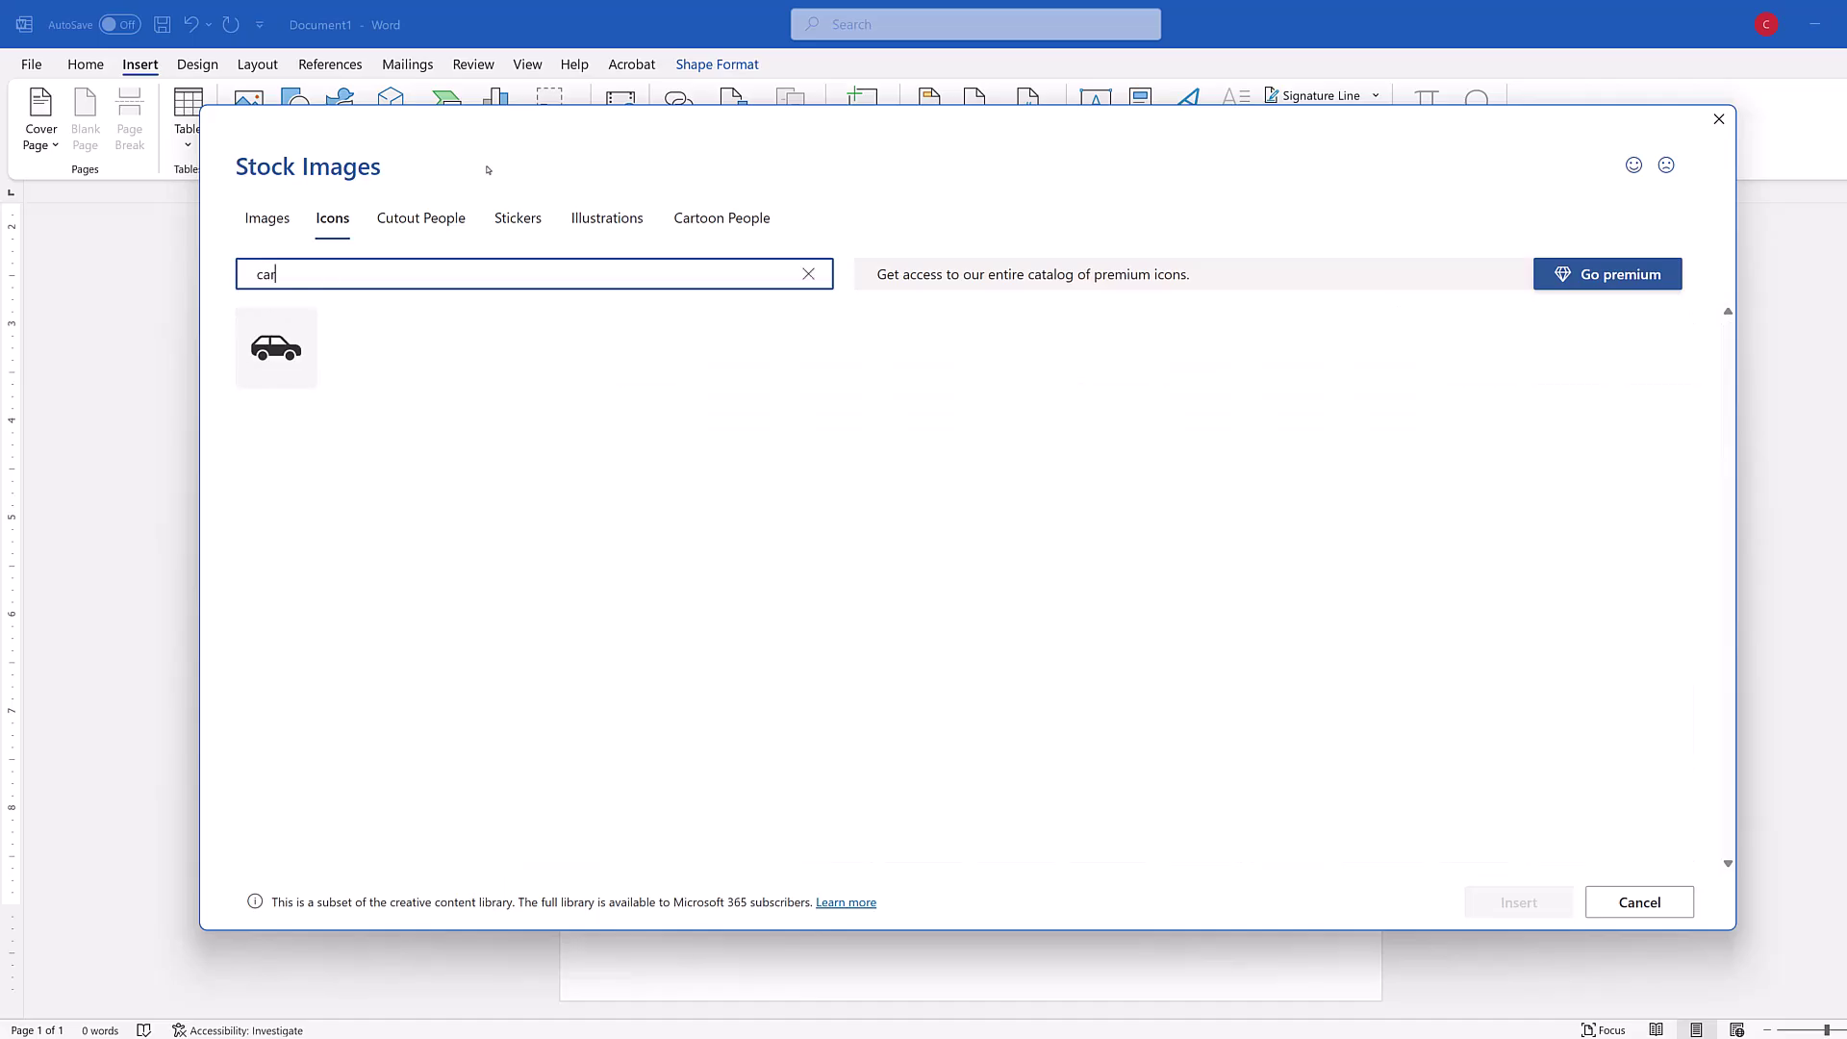
{"action": "left_click", "coordinate": [287, 358]}
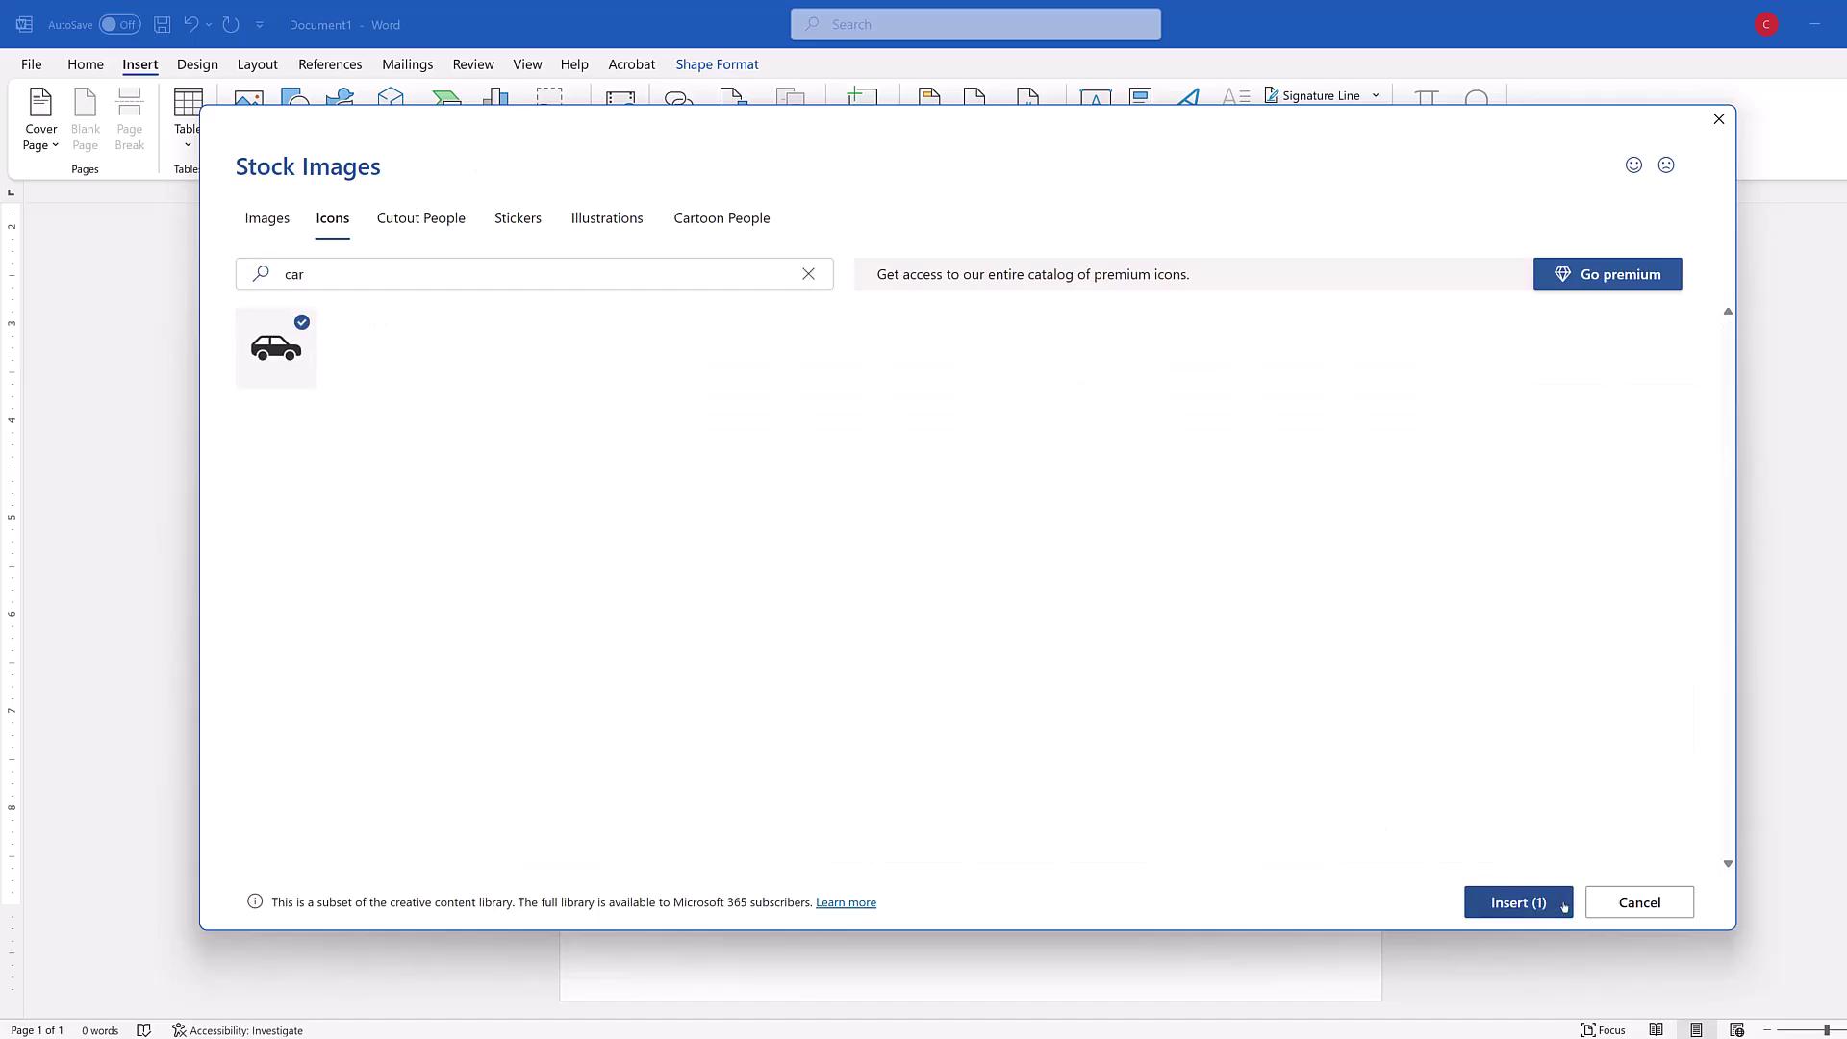
{"action": "left_click", "coordinate": [1518, 903]}
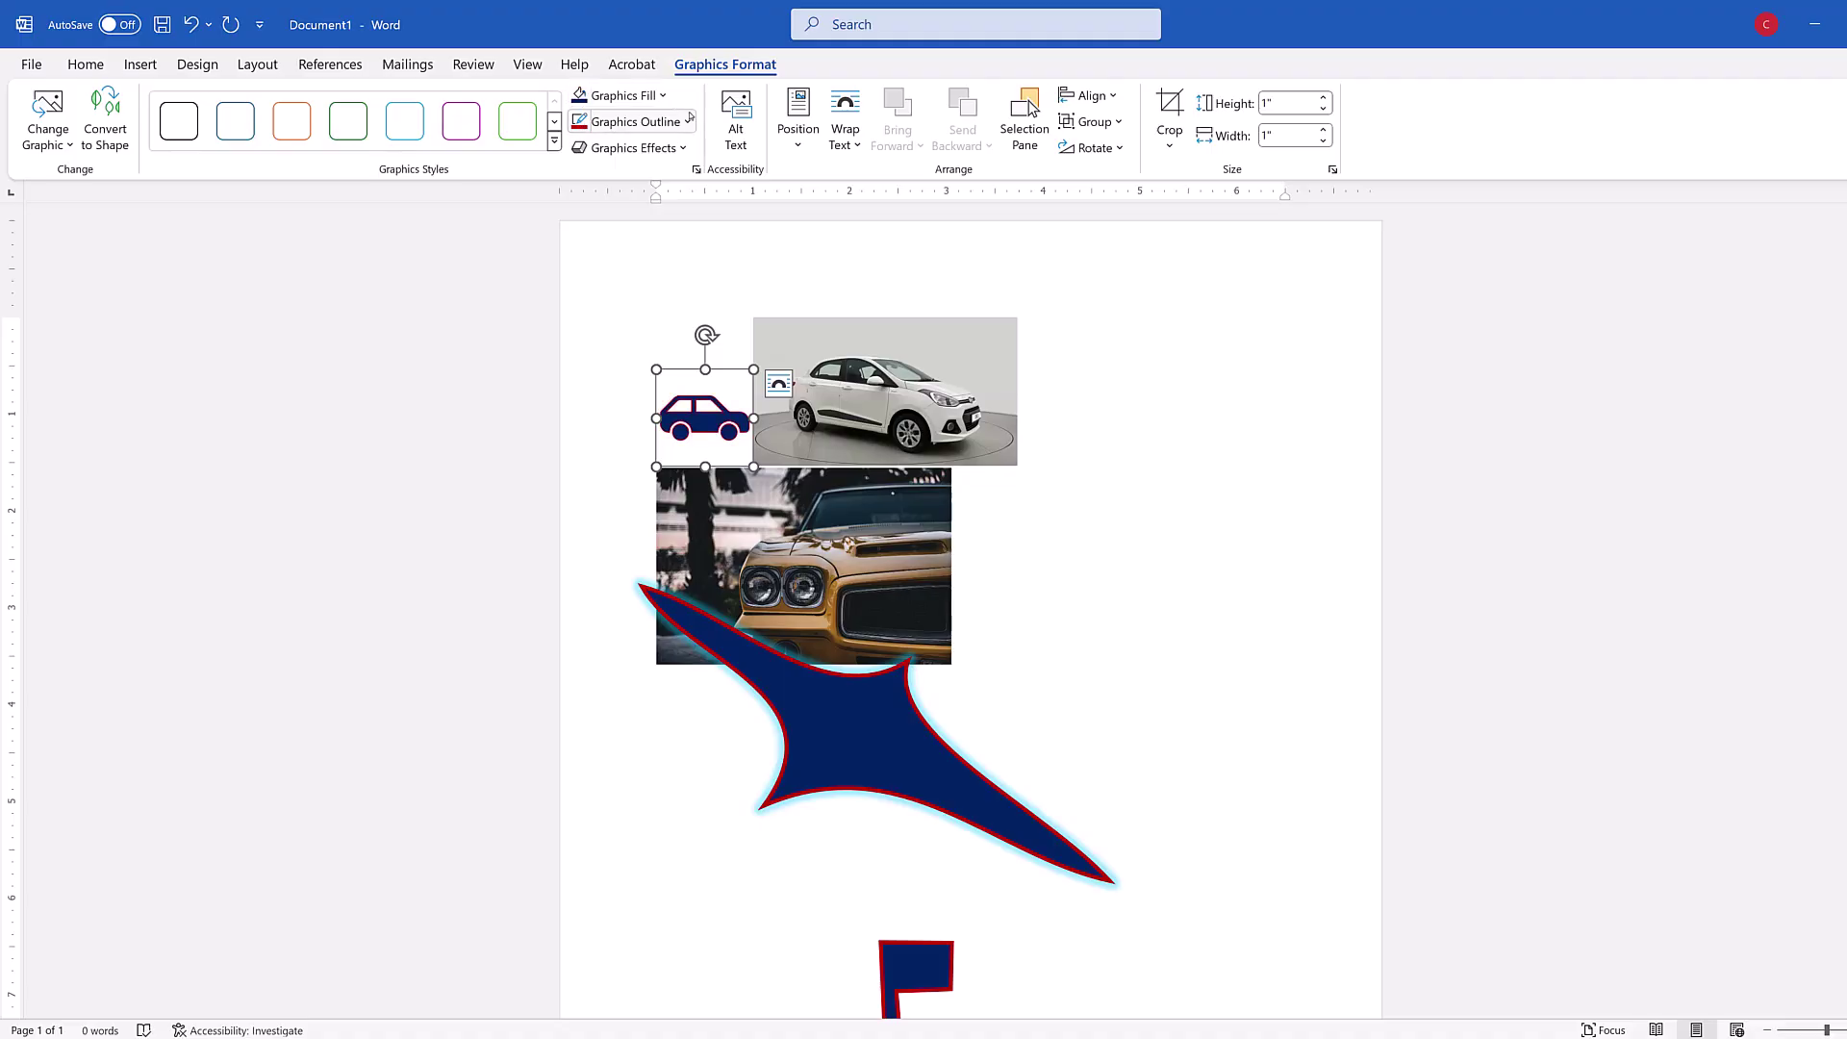
Step: Apply the third reflection variation of the first row to the car icon
{"action": "left_click", "coordinate": [664, 149]}
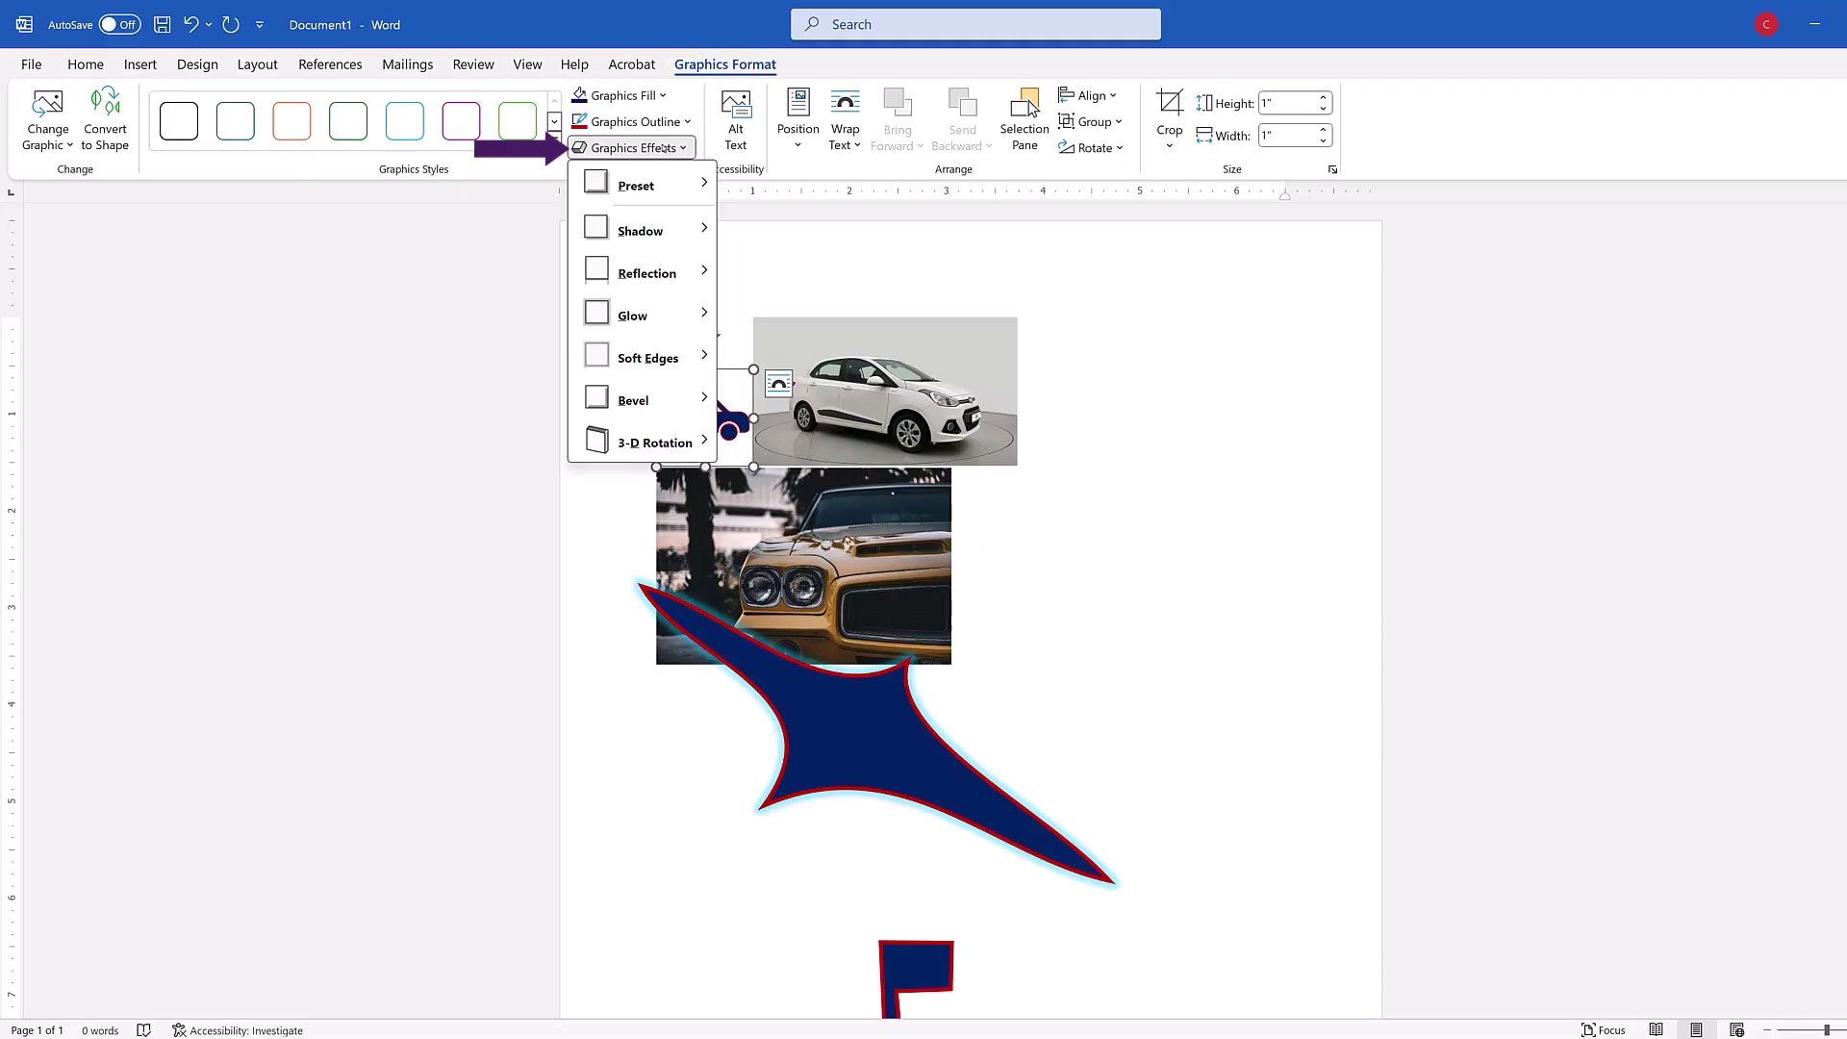
{"action": "mouse_move", "coordinate": [683, 277]}
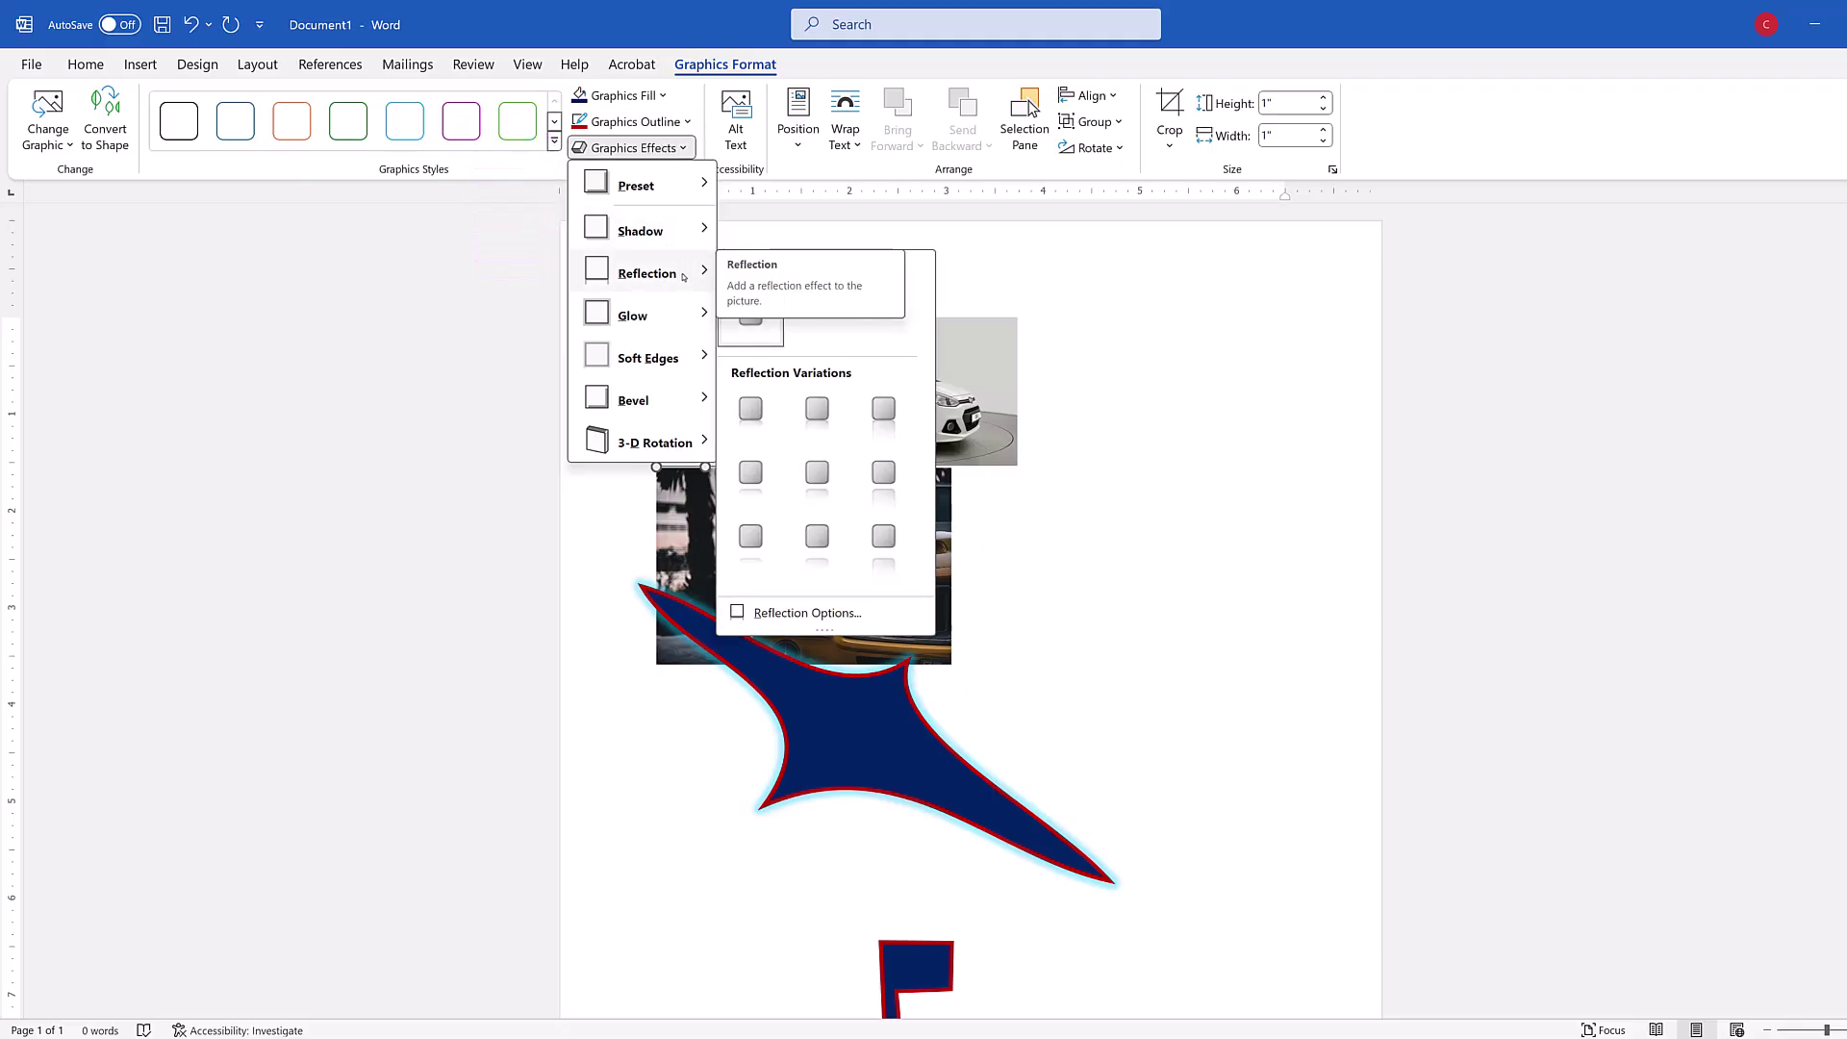
{"action": "left_click", "coordinate": [881, 420]}
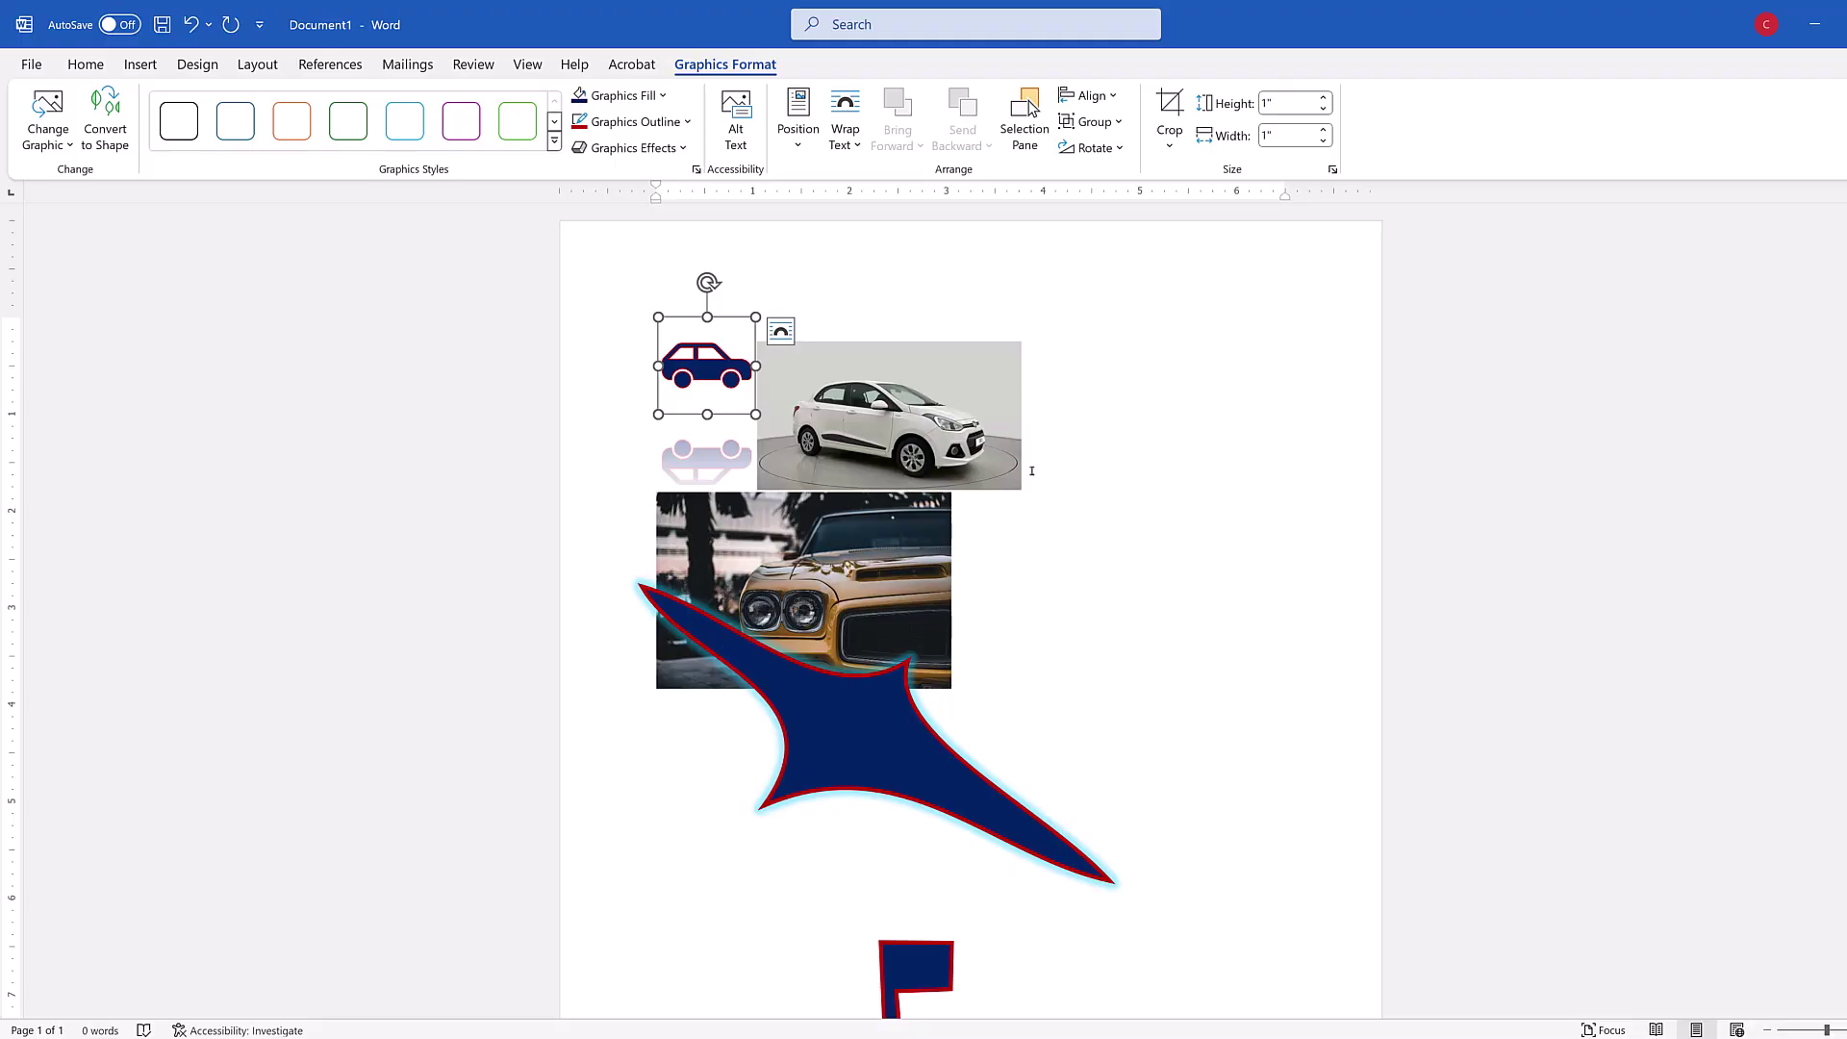
Step: Set the white car picture's text wrapping to In Front of Text and move it beside the star-like shape
{"action": "left_click", "coordinate": [927, 417]}
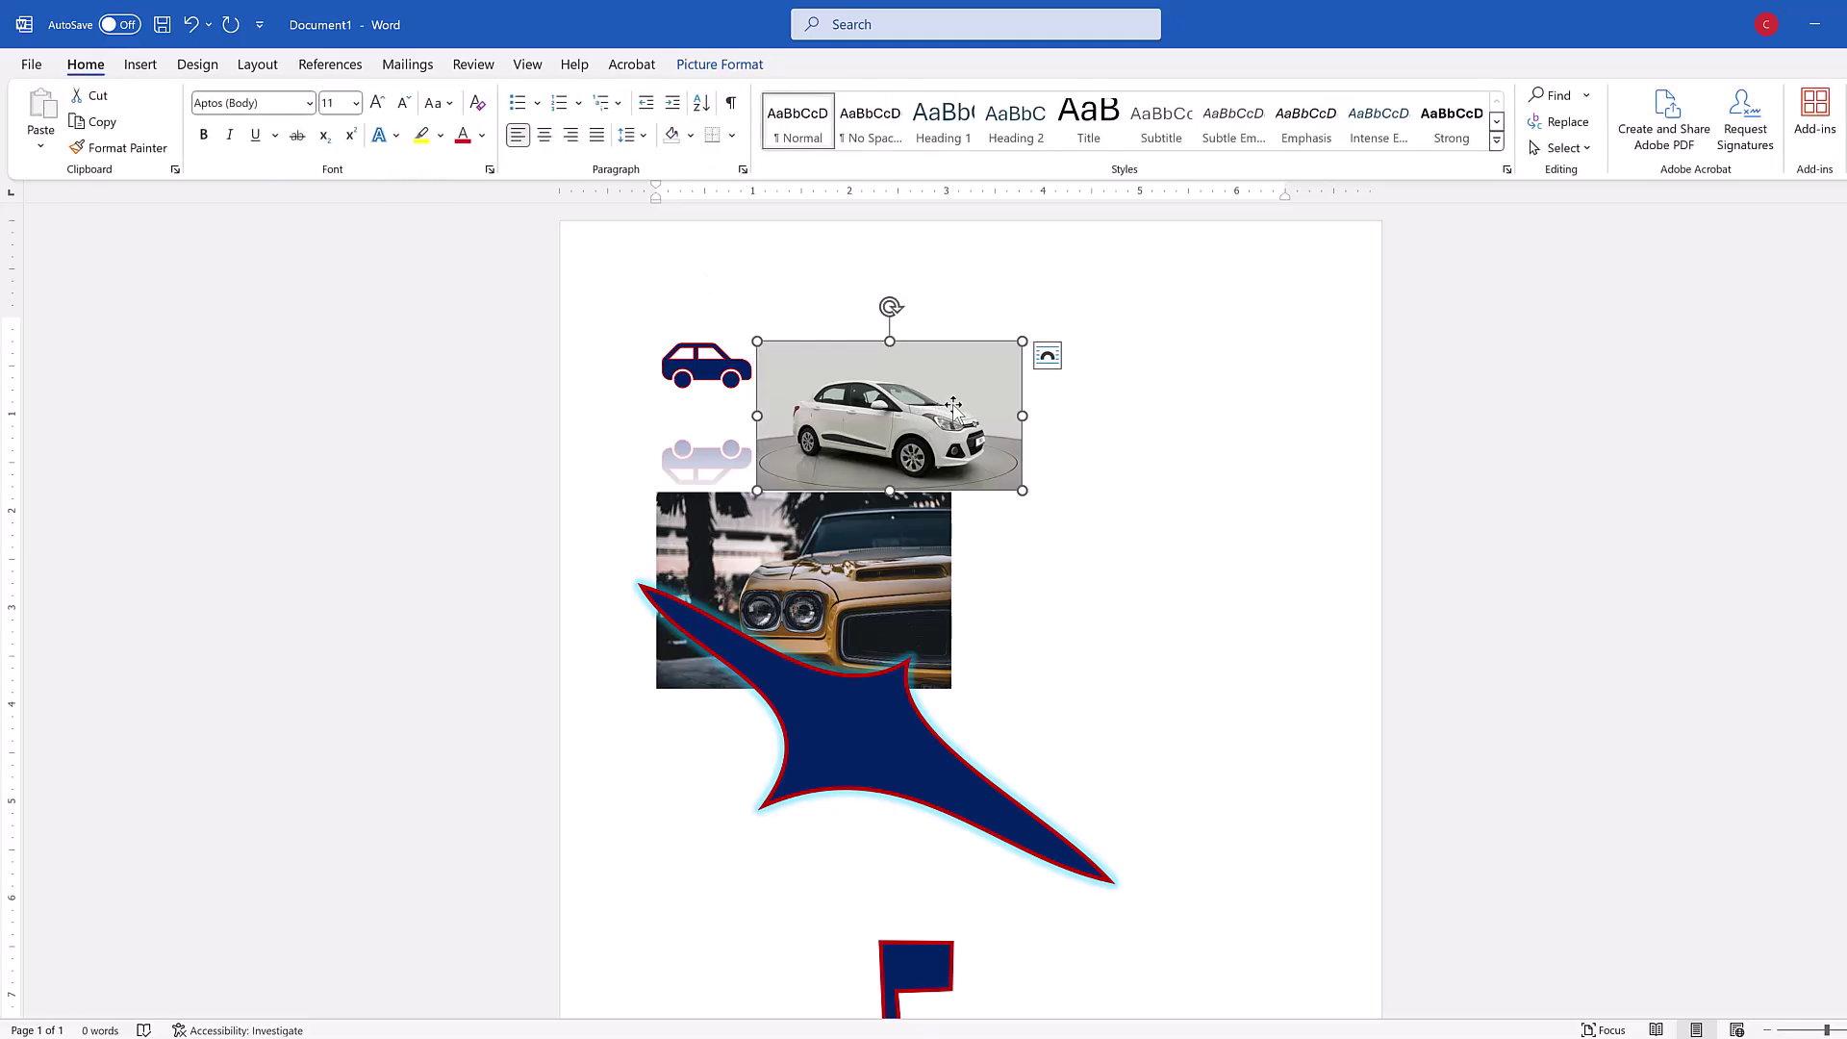
{"action": "left_click", "coordinate": [1048, 359]}
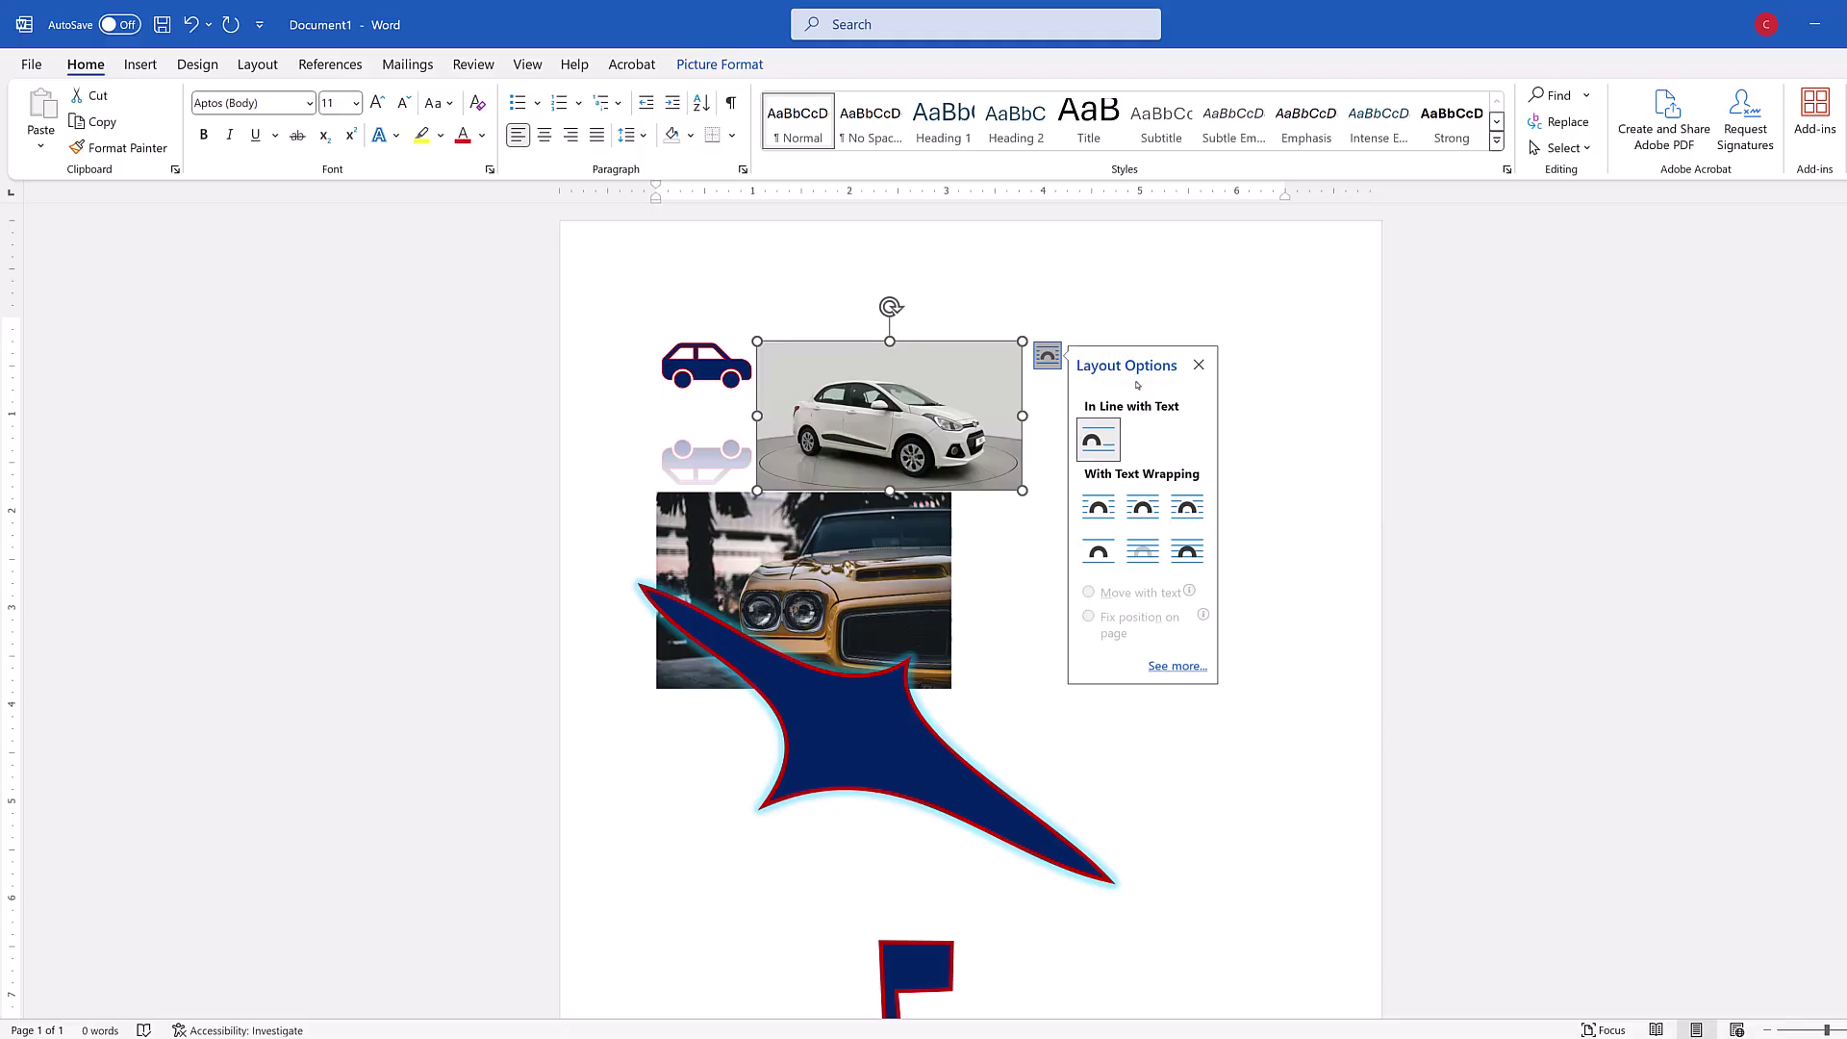
{"action": "left_click", "coordinate": [1187, 553]}
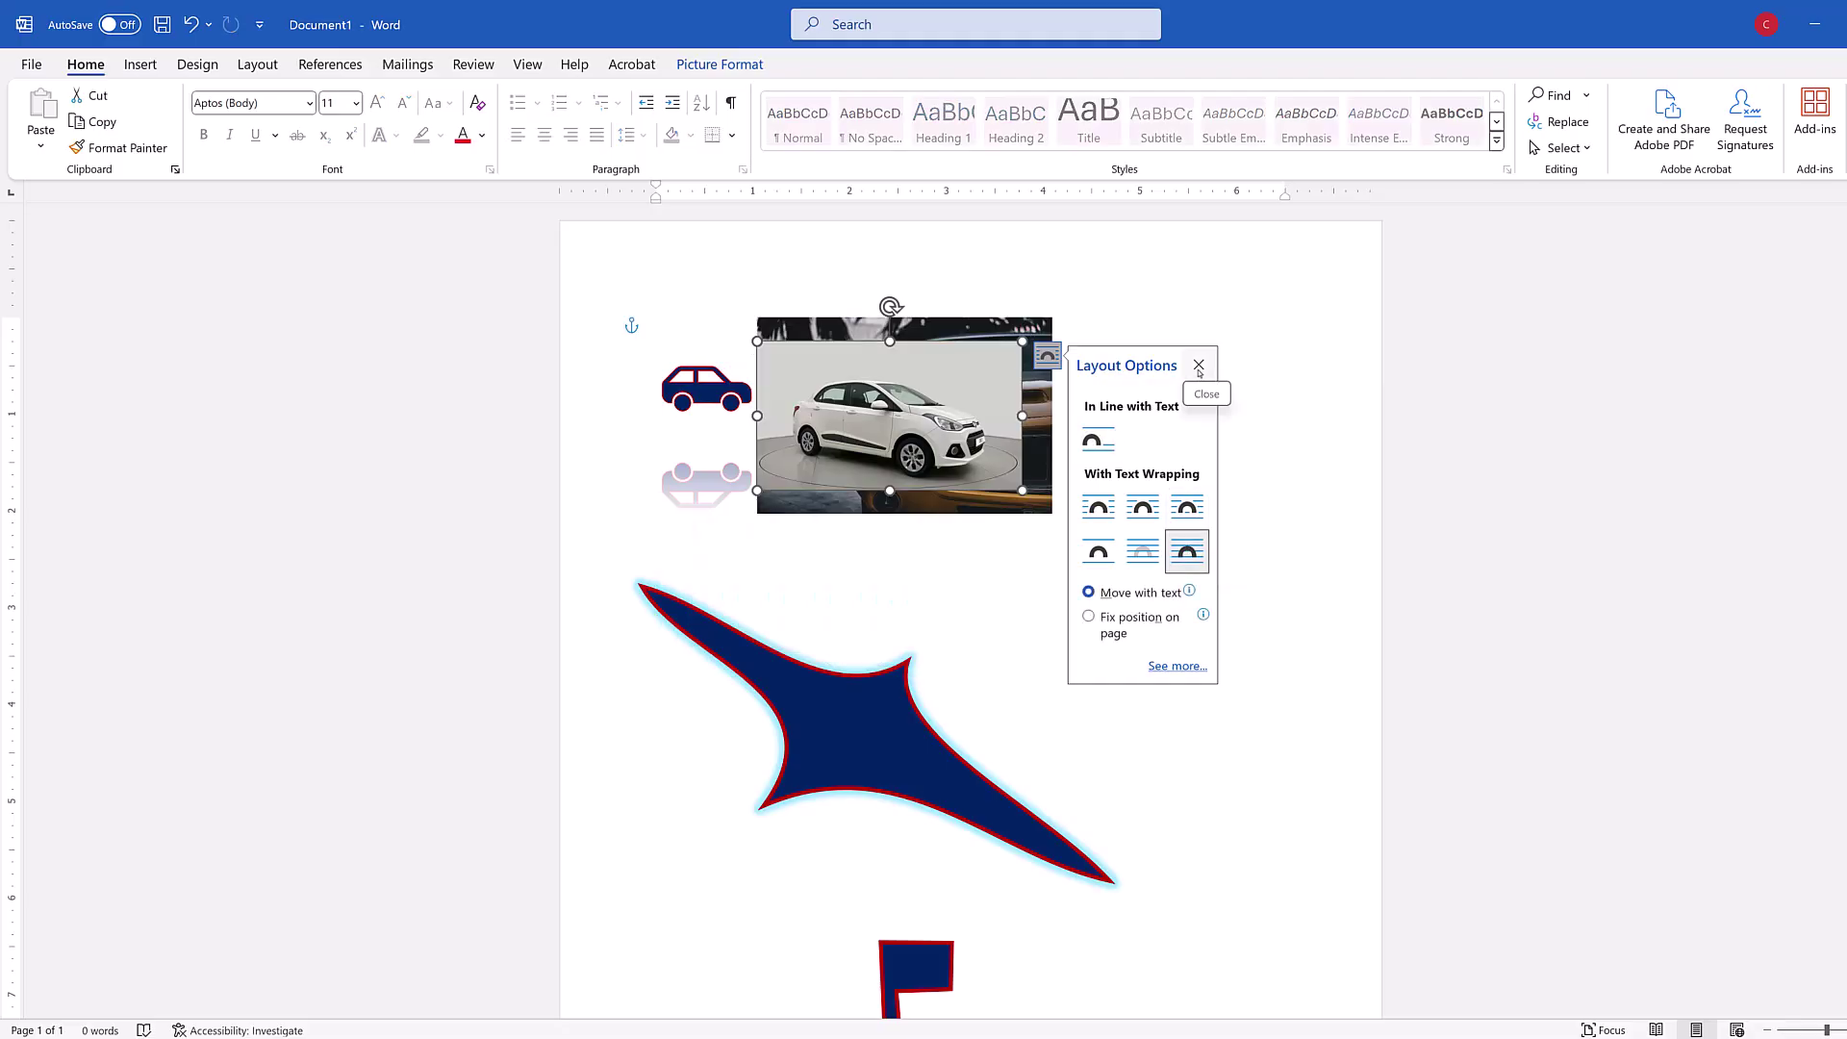
{"action": "left_click_drag", "start_coordinate": [948, 433], "coordinate": [1228, 699]}
Step: Switch the gold car picture and the car icon from inline to a floating text-wrapping layout
{"action": "left_click", "coordinate": [950, 490]}
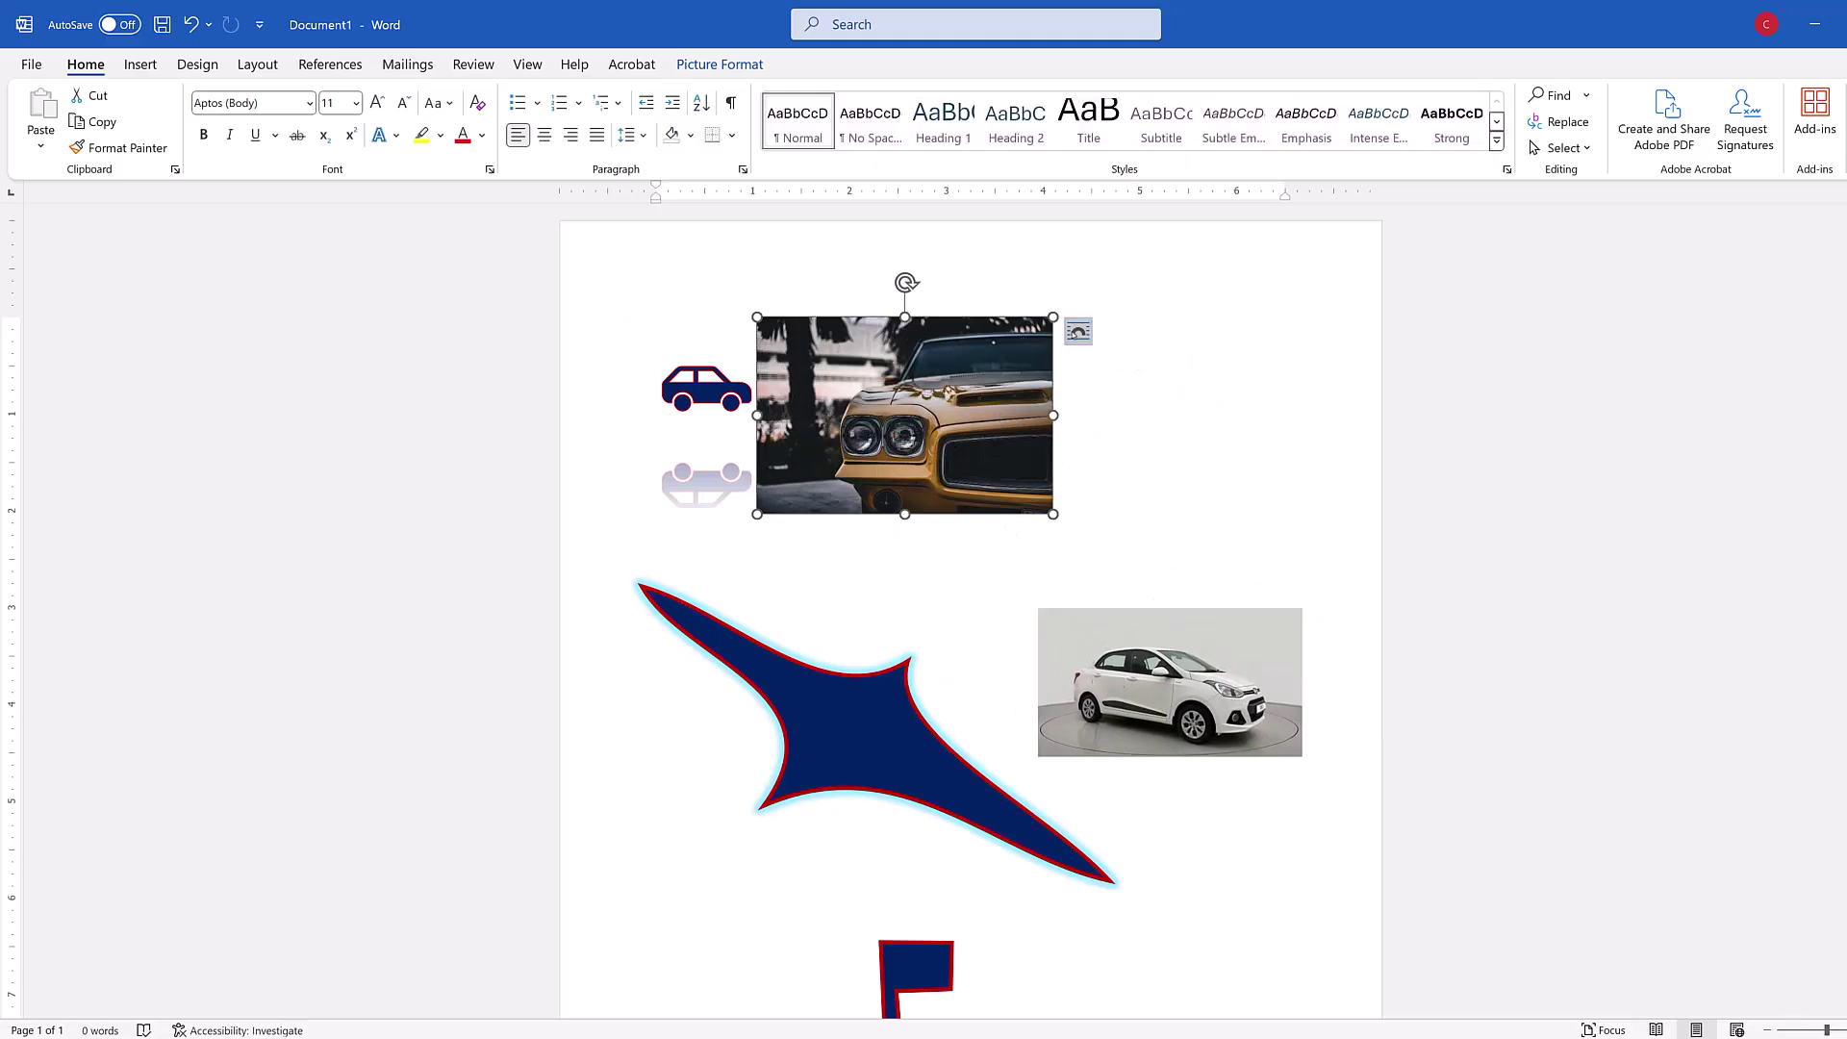
{"action": "left_click", "coordinate": [1078, 332]}
{"action": "left_click", "coordinate": [695, 371]}
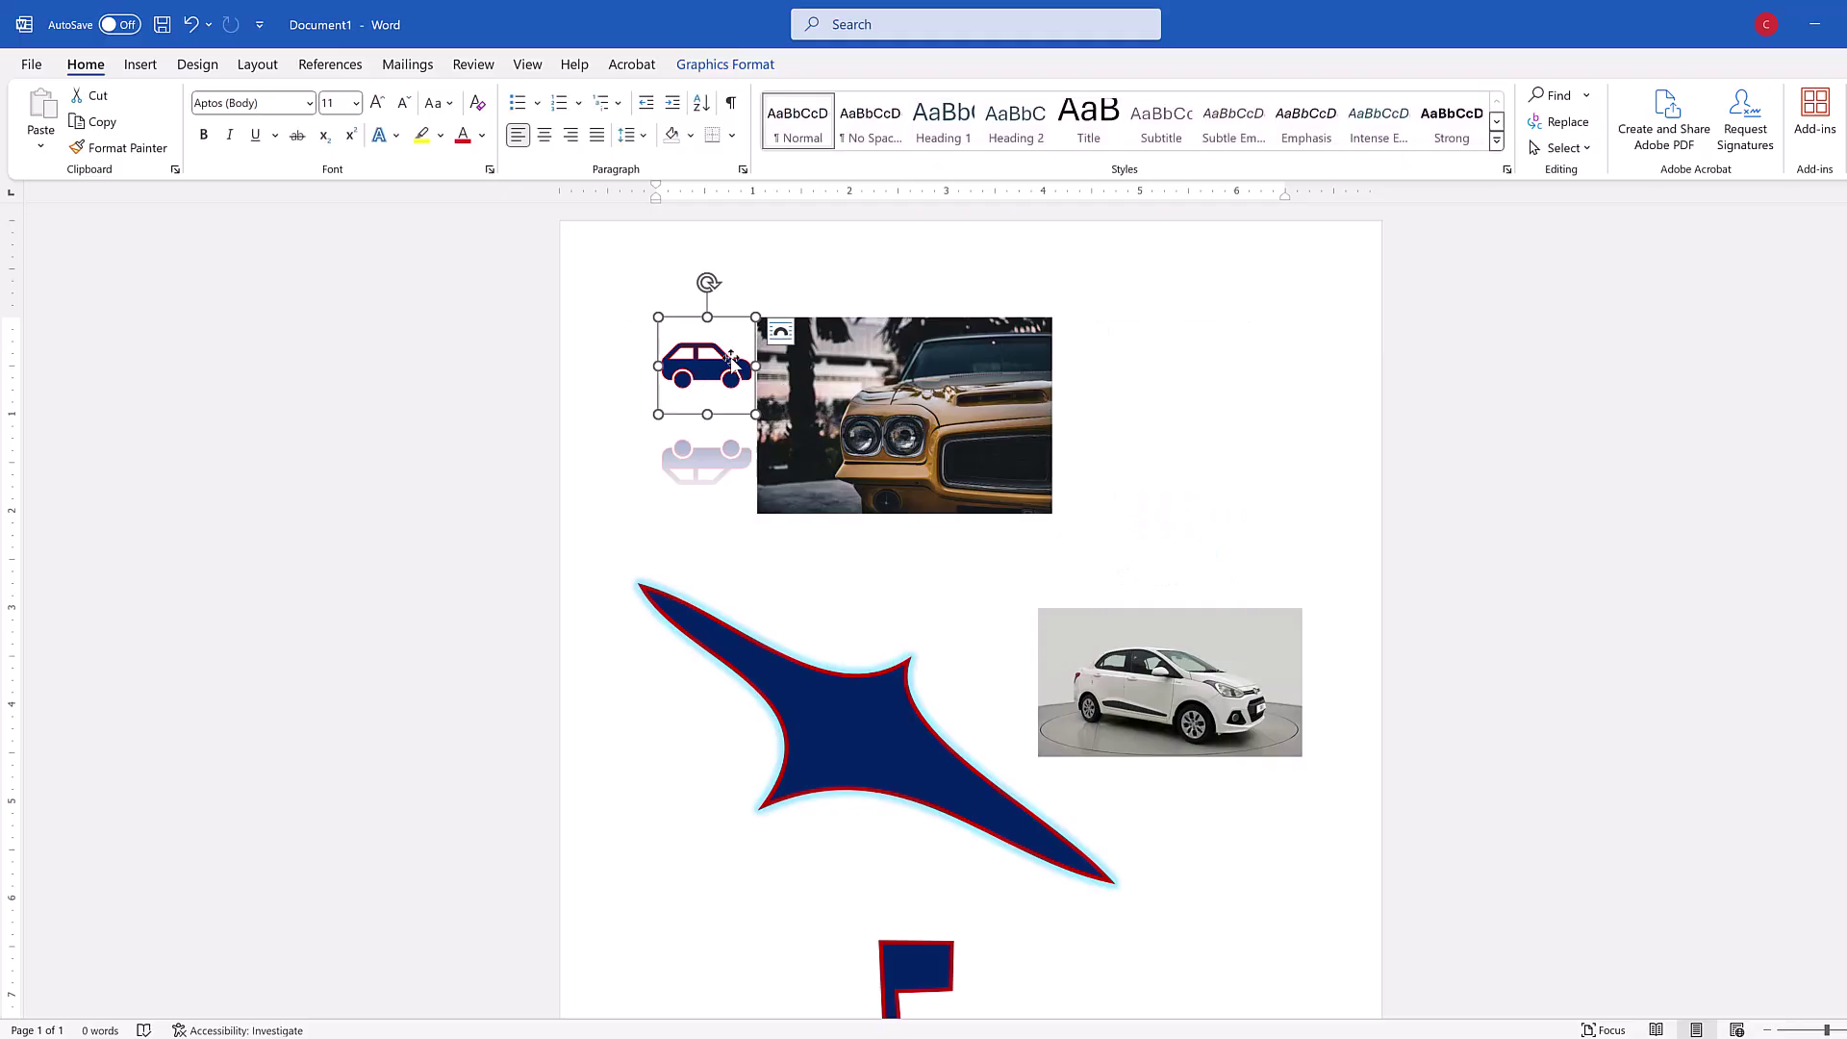
{"action": "left_click", "coordinate": [777, 331]}
Step: Rearrange the objects without overlap: star-like shape upper center, white car upper right, gold car middle left, freeform below, car icon beside it
{"action": "left_click", "coordinate": [897, 689]}
{"action": "left_click", "coordinate": [1135, 601]}
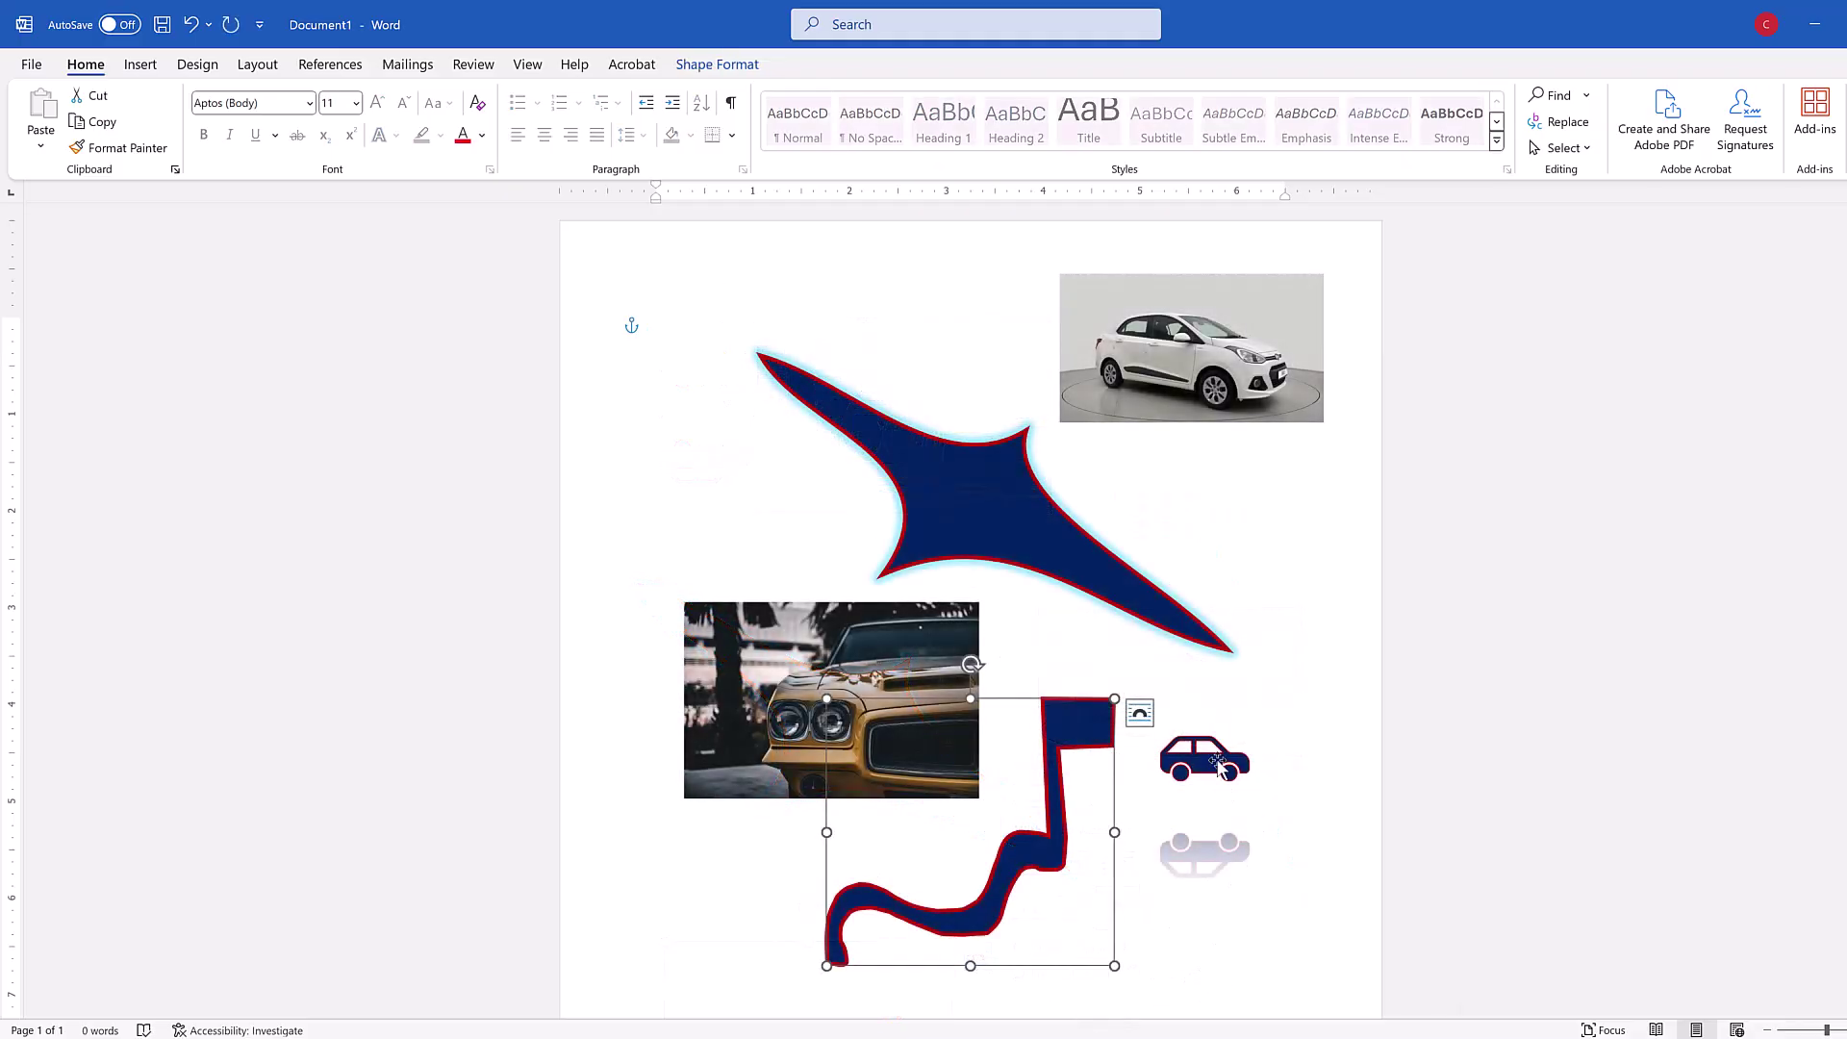
{"action": "left_click", "coordinate": [1234, 746]}
{"action": "left_click", "coordinate": [1187, 948]}
{"action": "left_click", "coordinate": [861, 739]}
{"action": "left_click_drag", "start_coordinate": [861, 739], "coordinate": [822, 744]}
{"action": "left_click", "coordinate": [964, 991]}
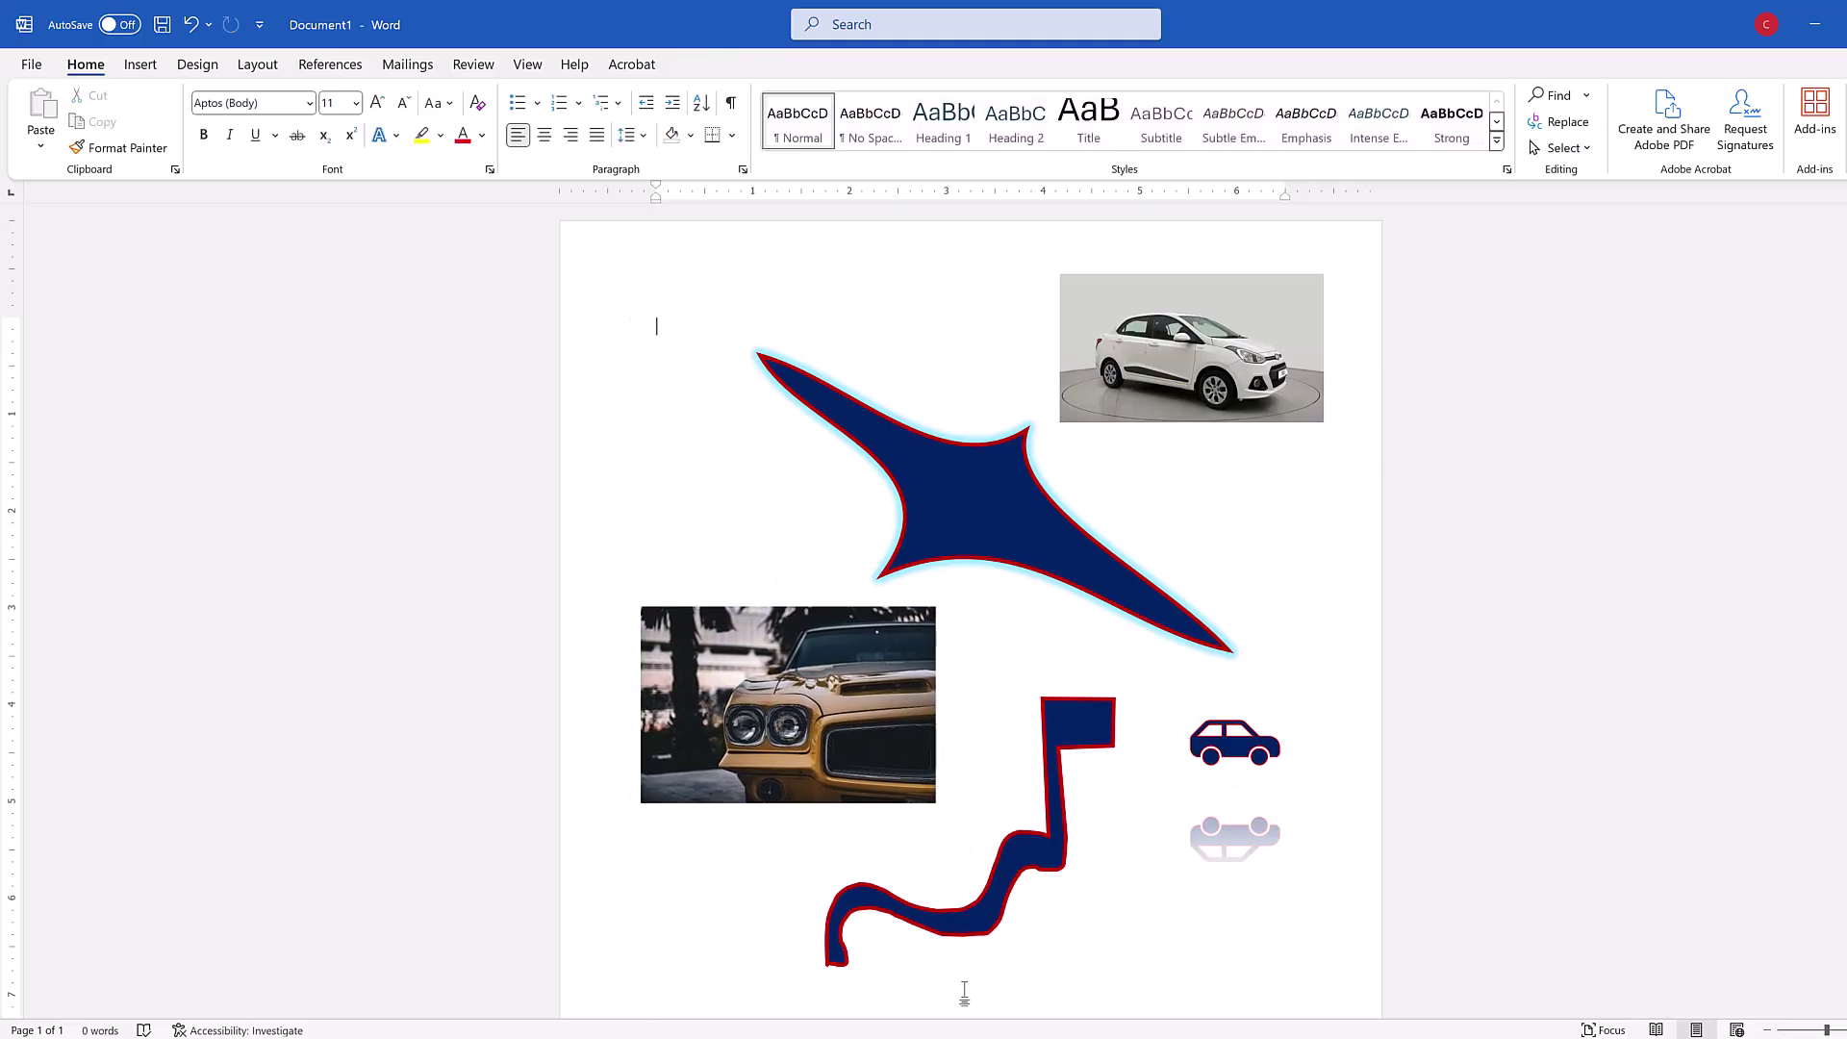